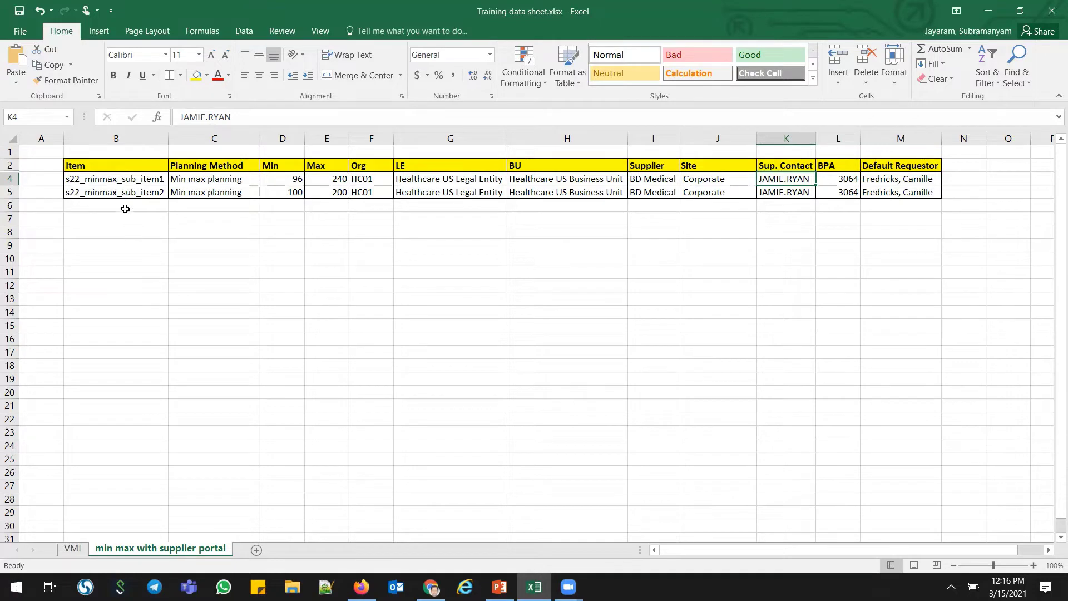
Copy the item name s22_minmax_sub_item1 from the training sheet and switch to the Oracle window in Firefox.
left_click(112, 183)
key("ctrl+c")
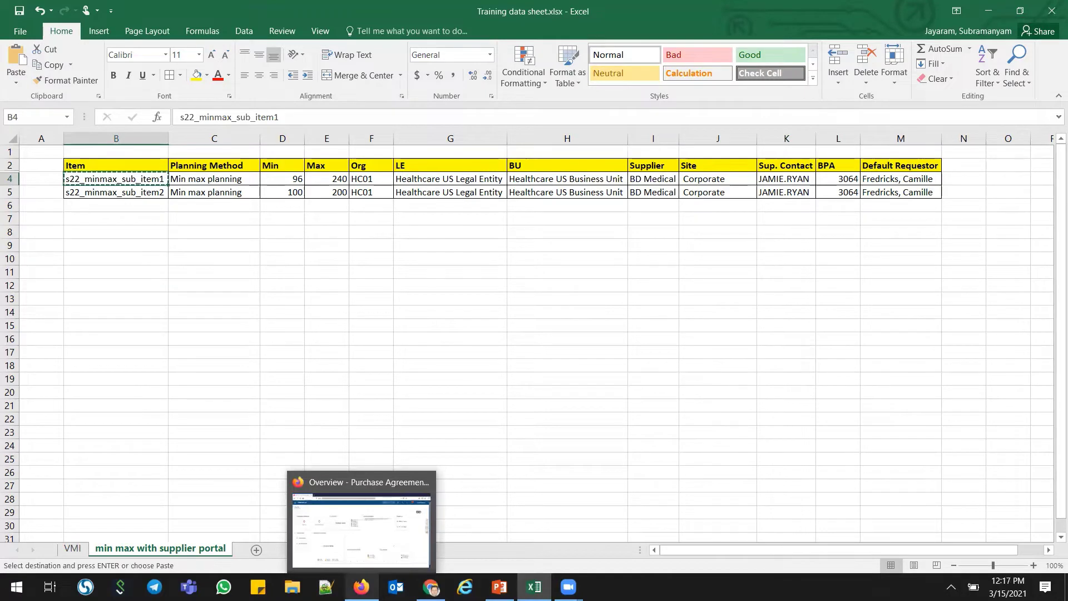
left_click(361, 587)
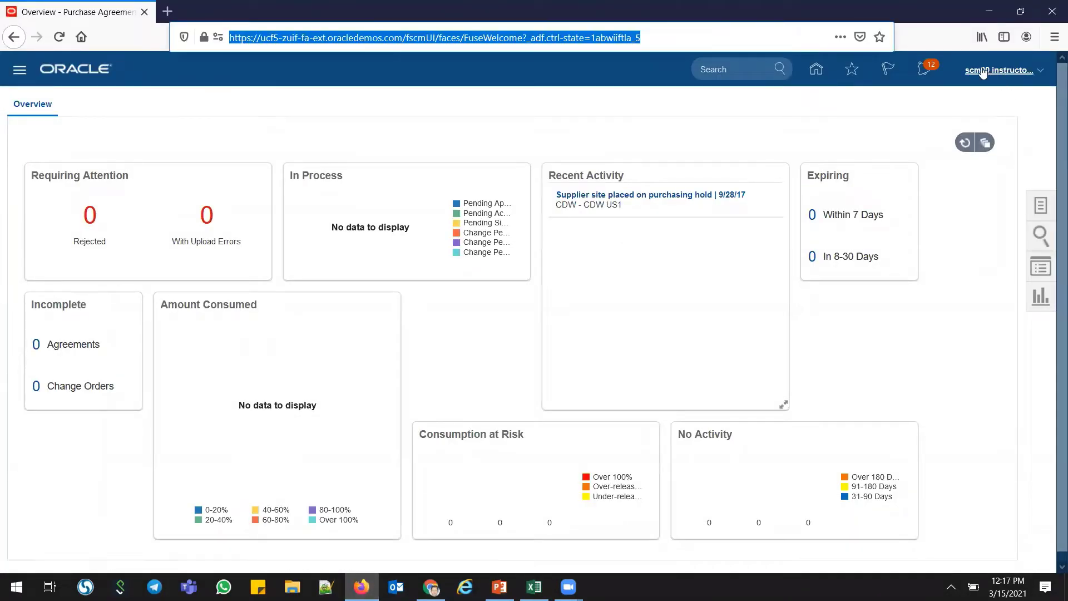
Open the Manage Items page in Product Information Management under Product Management.
left_click(816, 69)
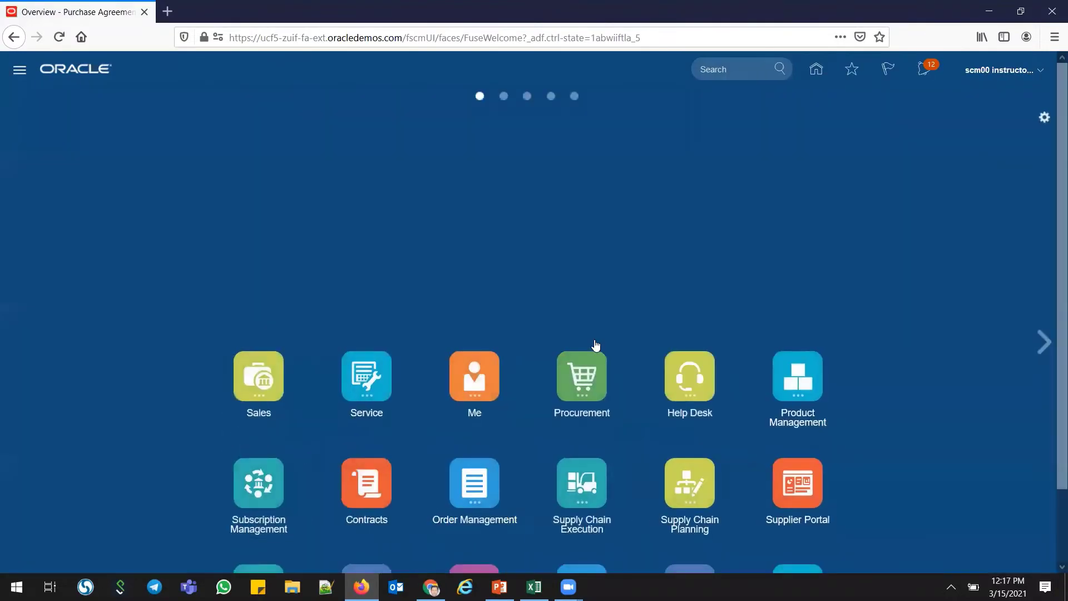
left_click(797, 383)
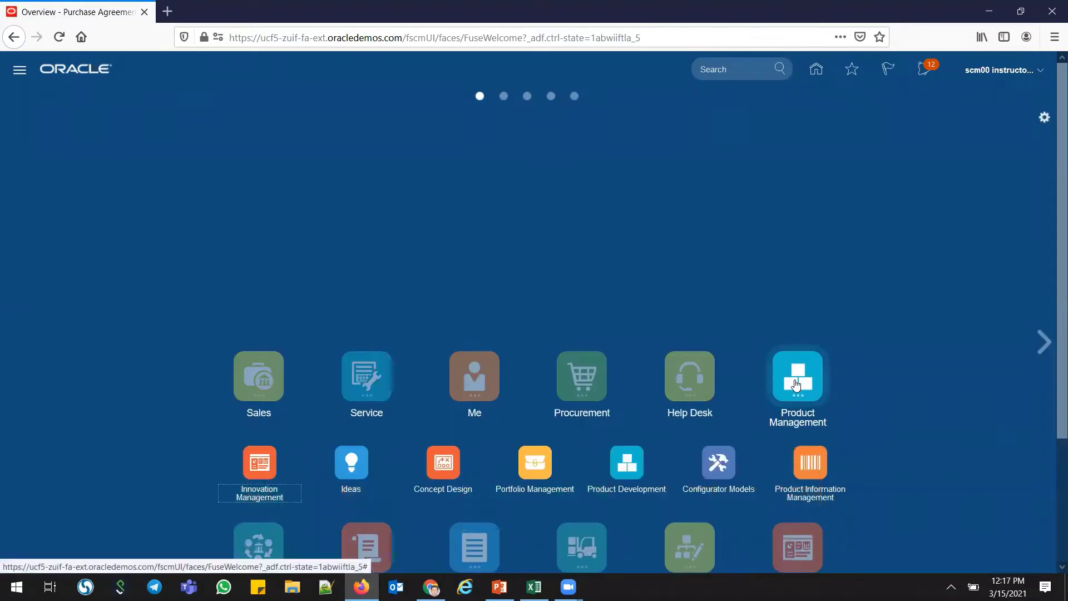
left_click(812, 474)
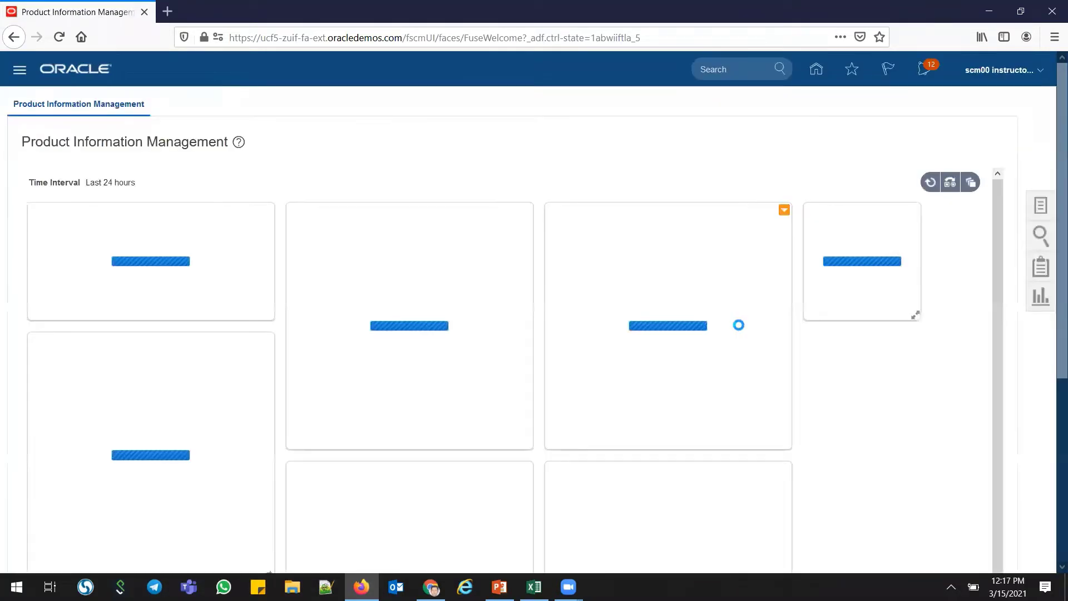
left_click(1042, 205)
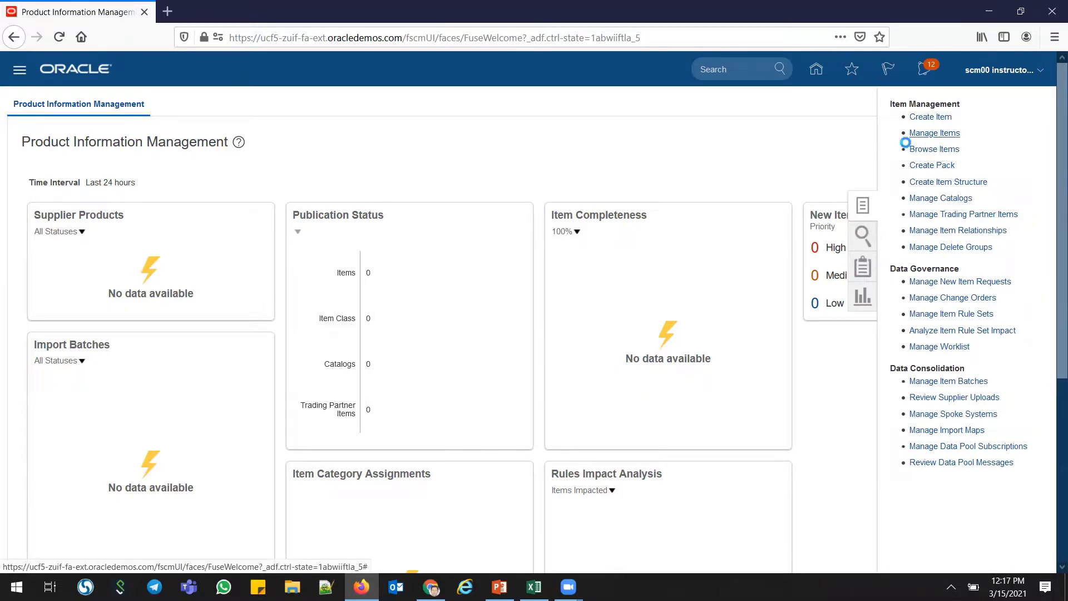
left_click(927, 134)
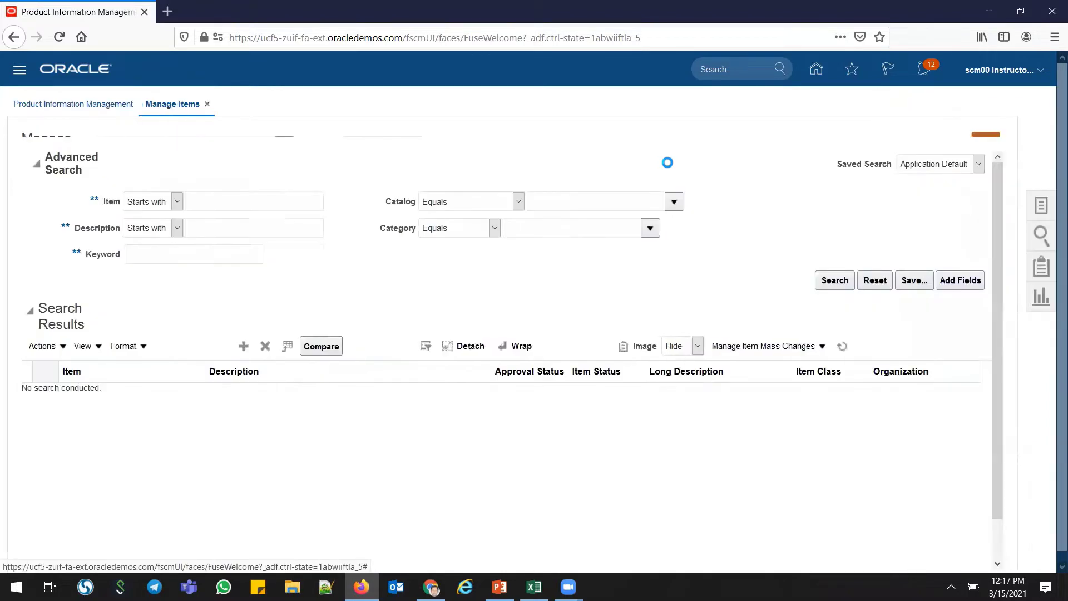
Search for items whose name starts with s22_minmax_sub_item.
left_click(252, 217)
key("ctrl+v")
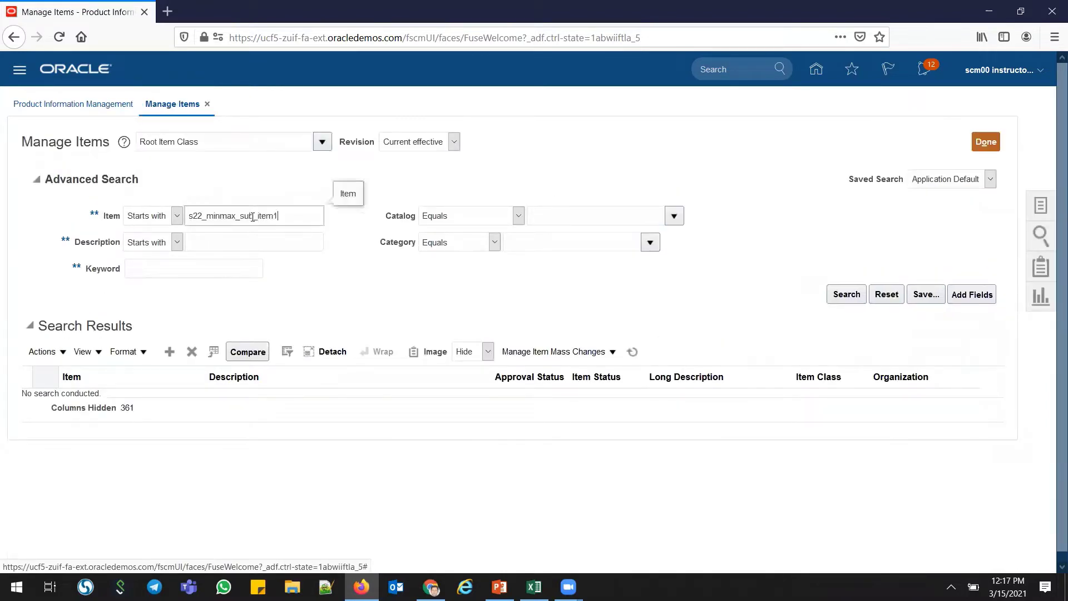
key("BackSpace")
left_click(847, 295)
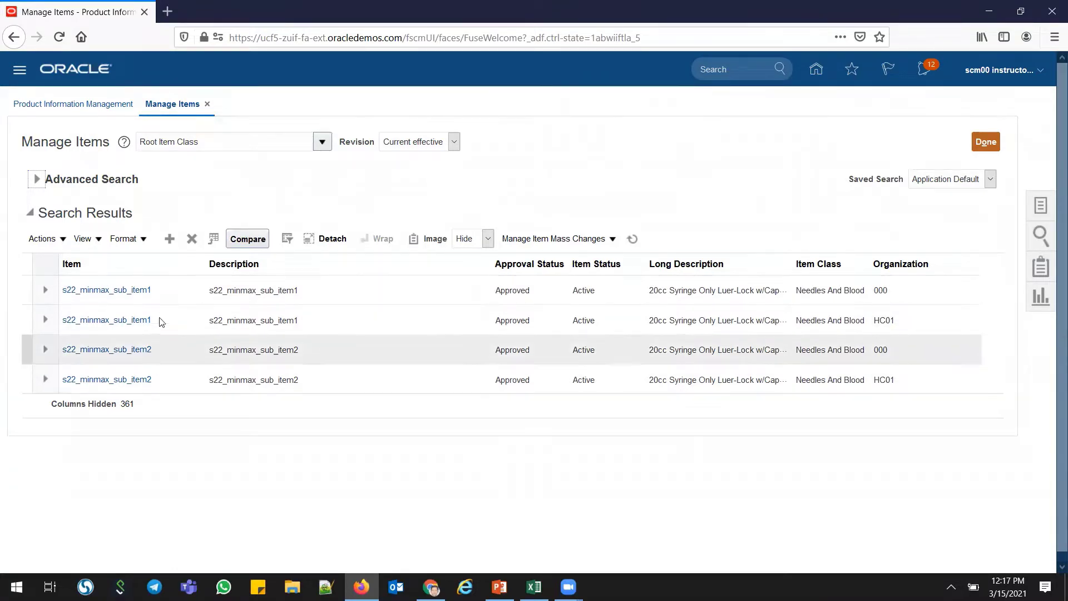
Open s22_minmax_sub_item1 for organization HC01 and show the Planning section of its specifications.
left_click(78, 320)
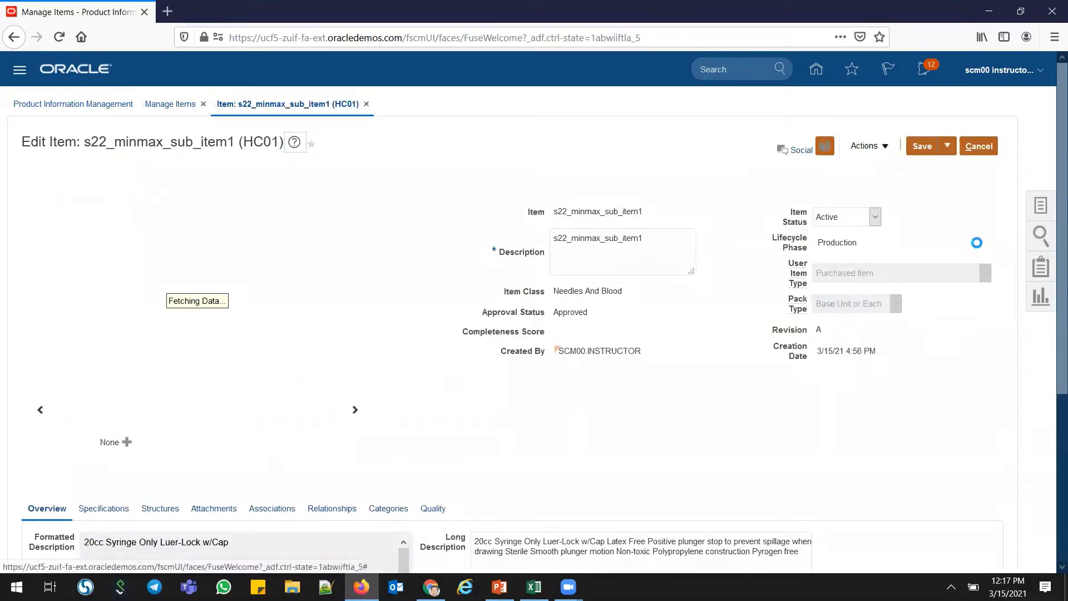
scroll(428, 381, "down", 3)
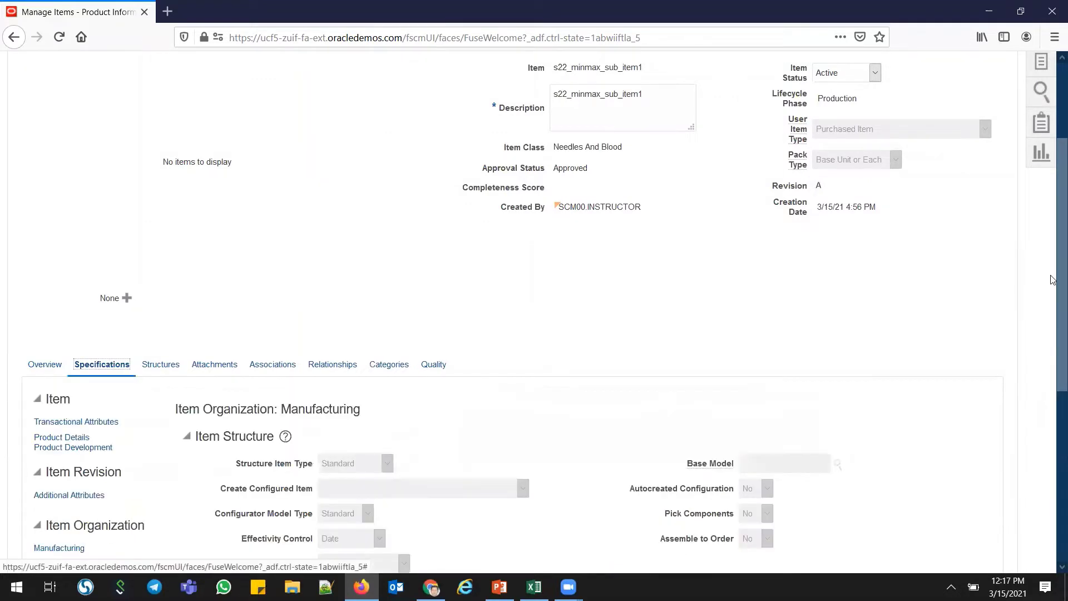
left_click_drag(1054, 278, 1054, 399)
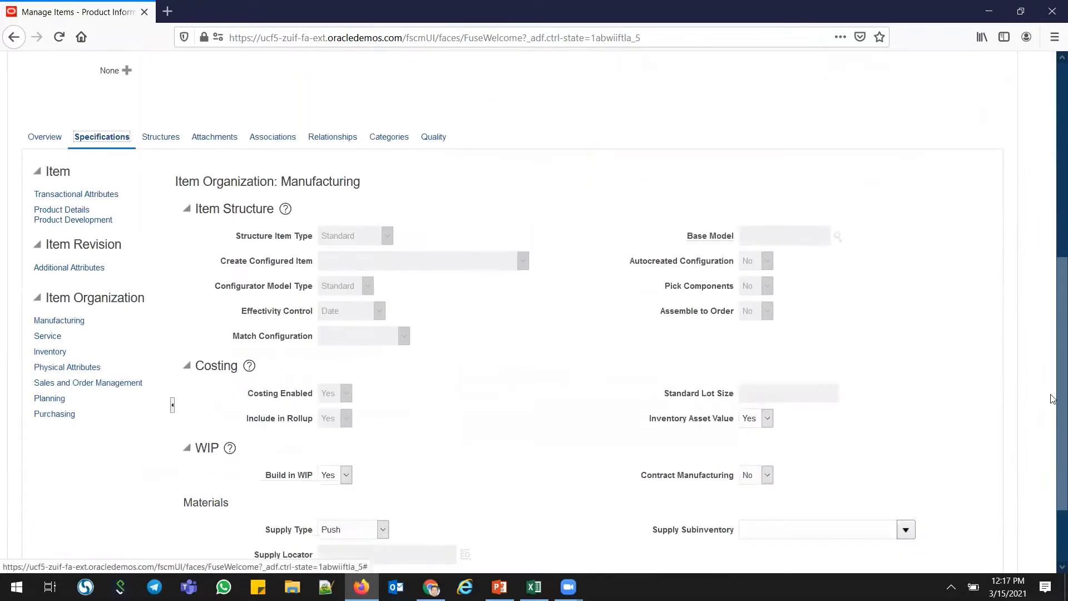
left_click(49, 399)
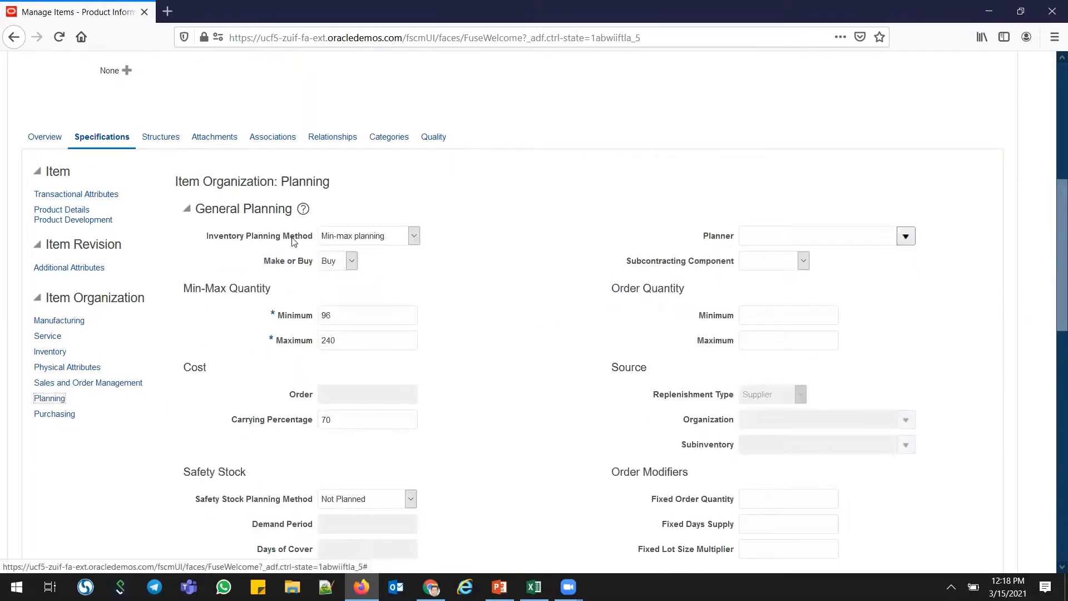
Review the item's inventory planning method options, min-max quantities, replenishment type and remaining planning attributes.
left_click(376, 241)
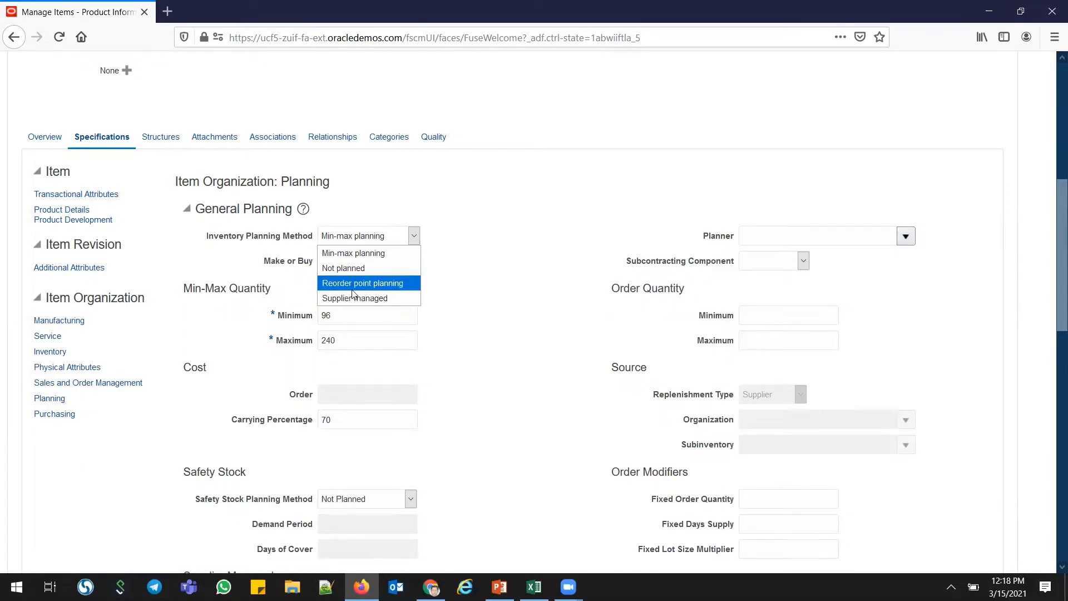
left_click(482, 281)
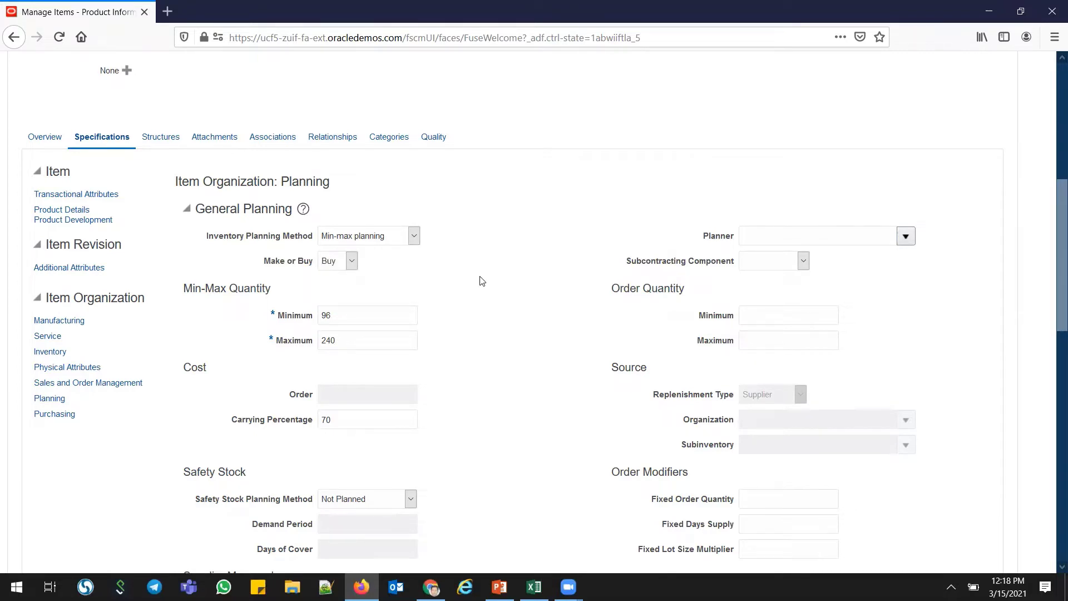
left_click(334, 316)
left_click(343, 339)
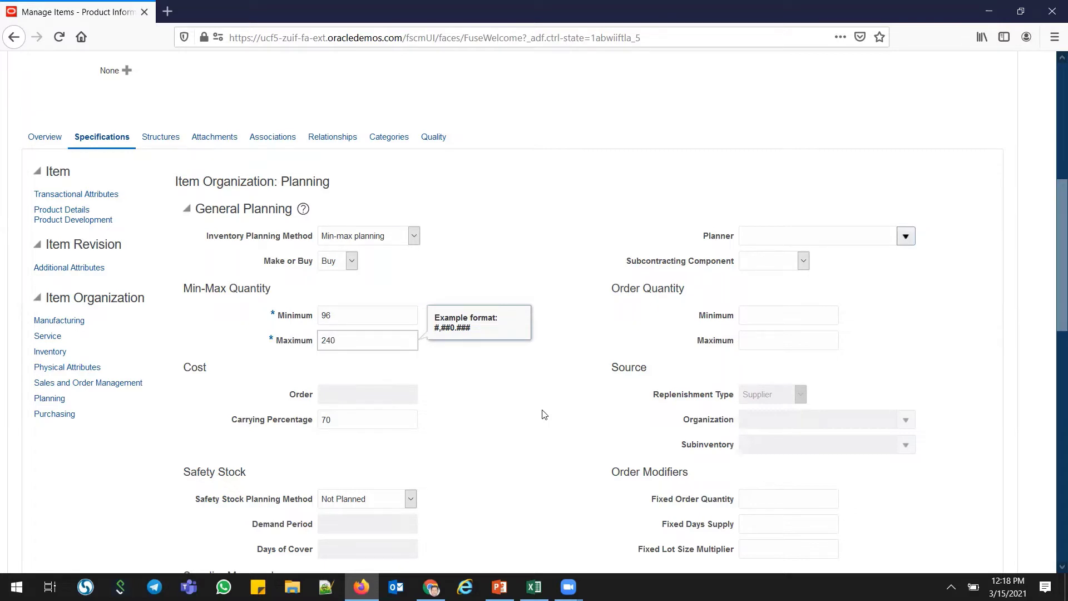
left_click(940, 341)
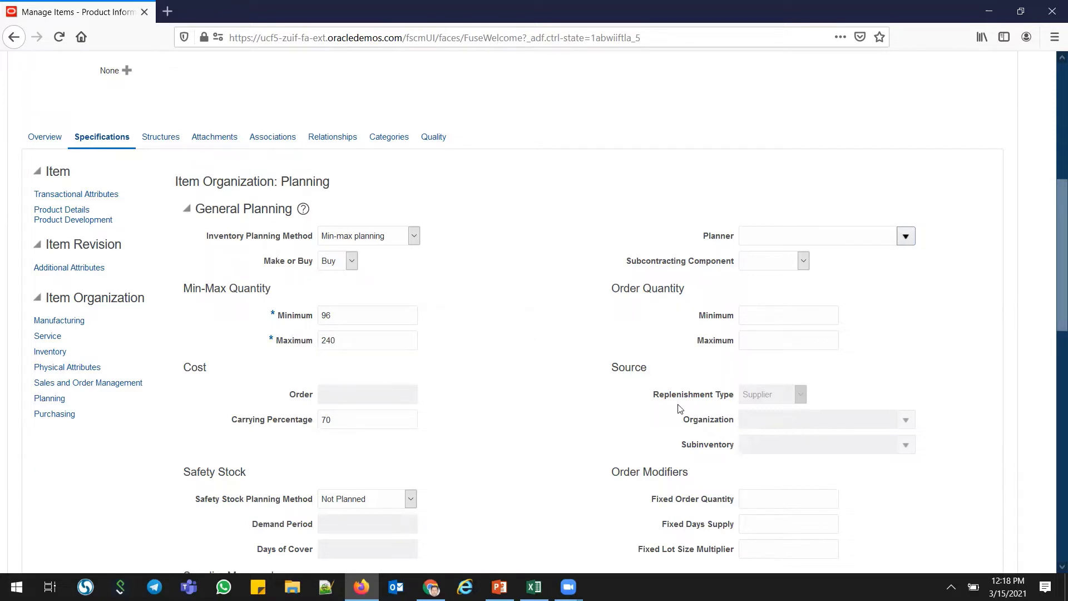
left_click_drag(655, 395, 733, 397)
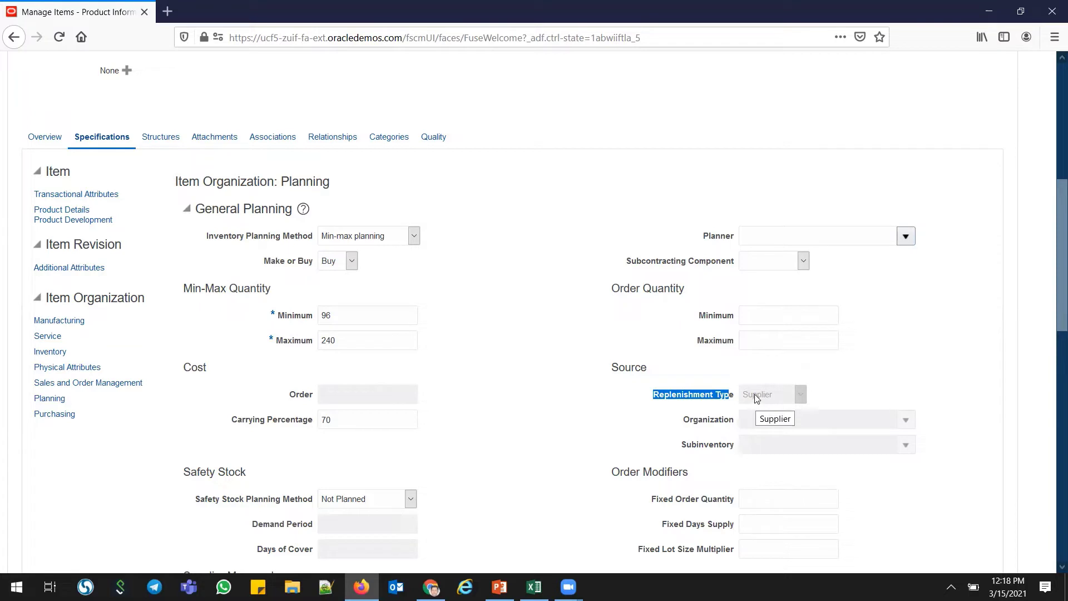
left_click_drag(739, 398, 655, 397)
left_click(1052, 474)
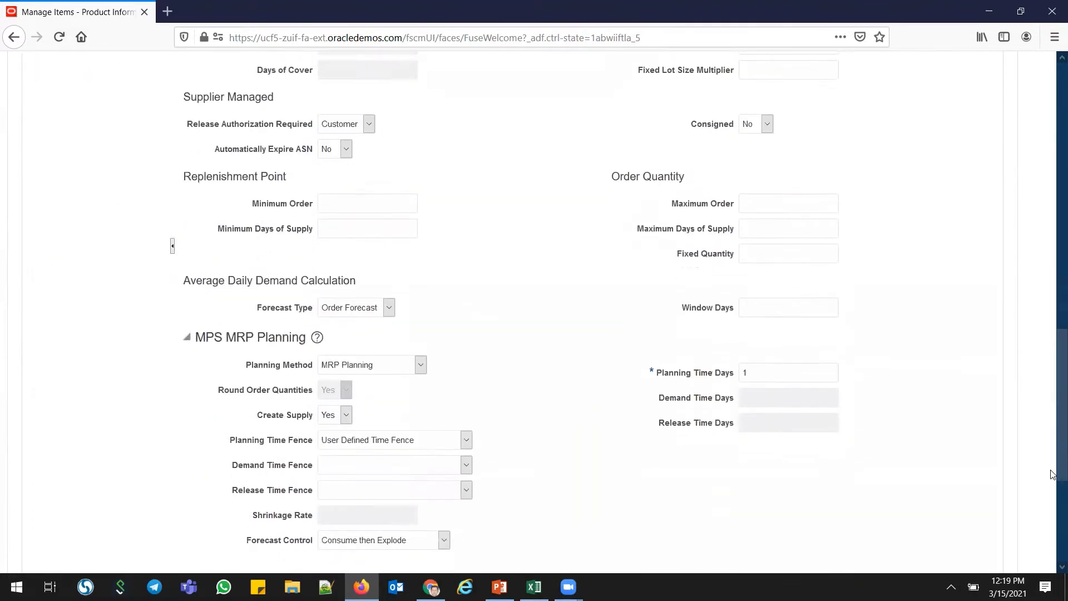
Save and close the HC01 item, and finish with the Manage Items page.
left_click_drag(1053, 474, 1051, 200)
left_click(947, 145)
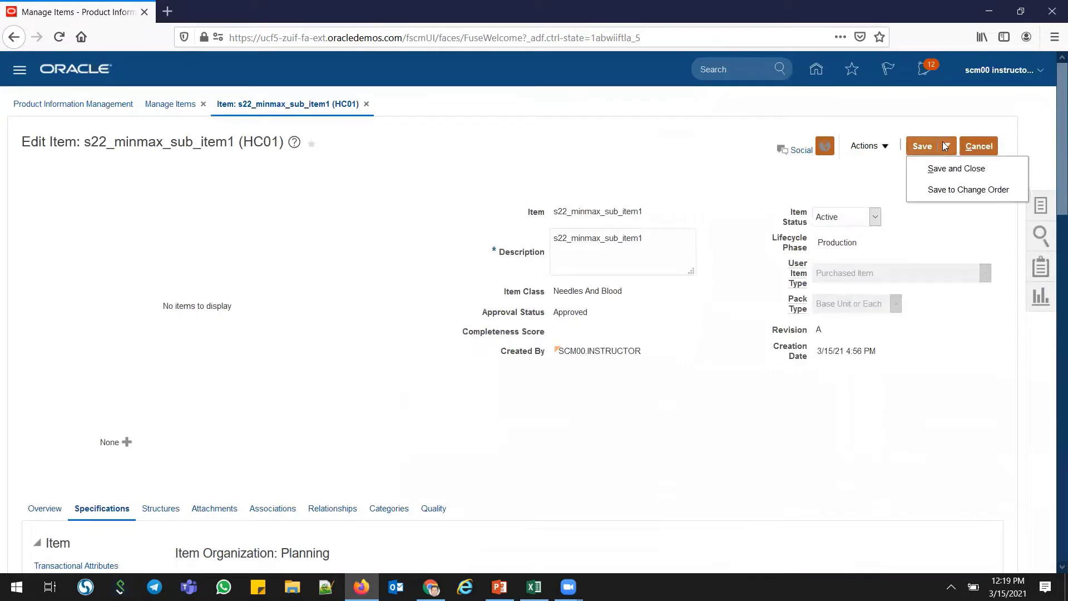
left_click(936, 177)
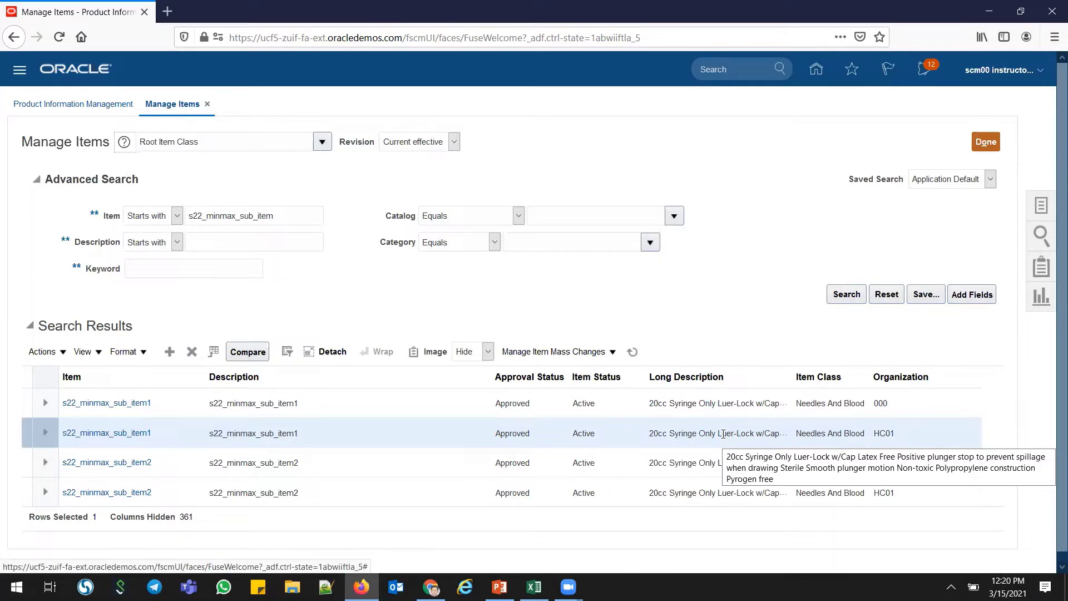
left_click(985, 142)
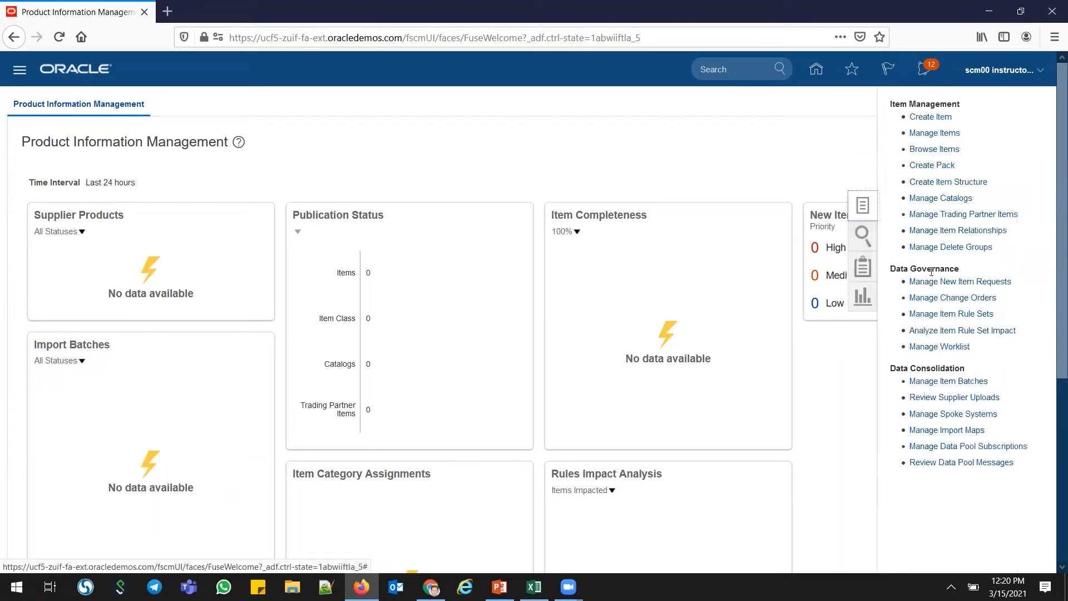
Open the Purchase Agreements work area under Procurement and display its list of tasks.
left_click(817, 69)
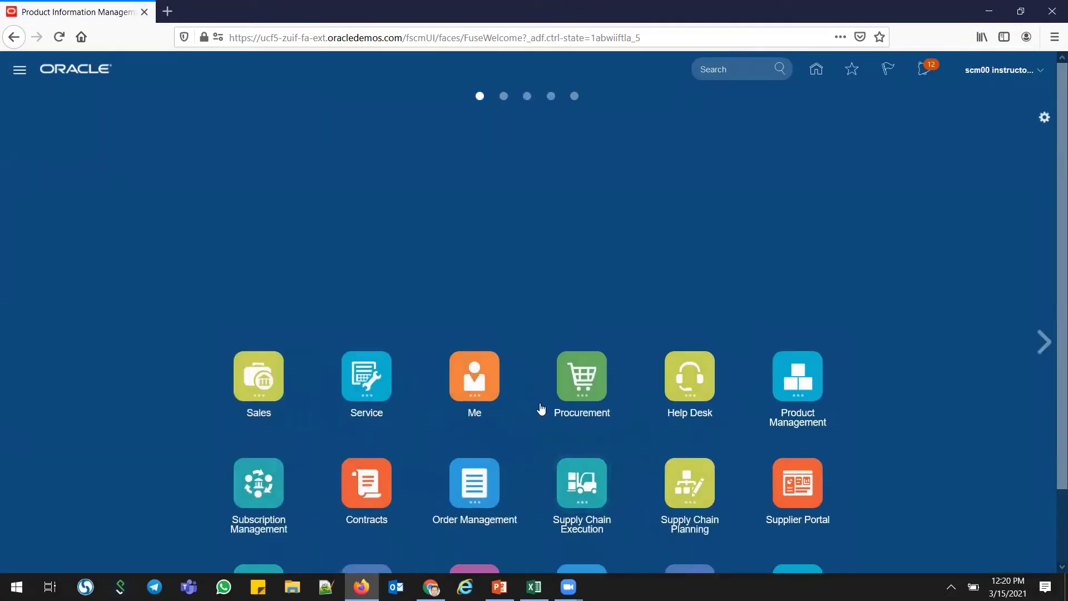
left_click(568, 390)
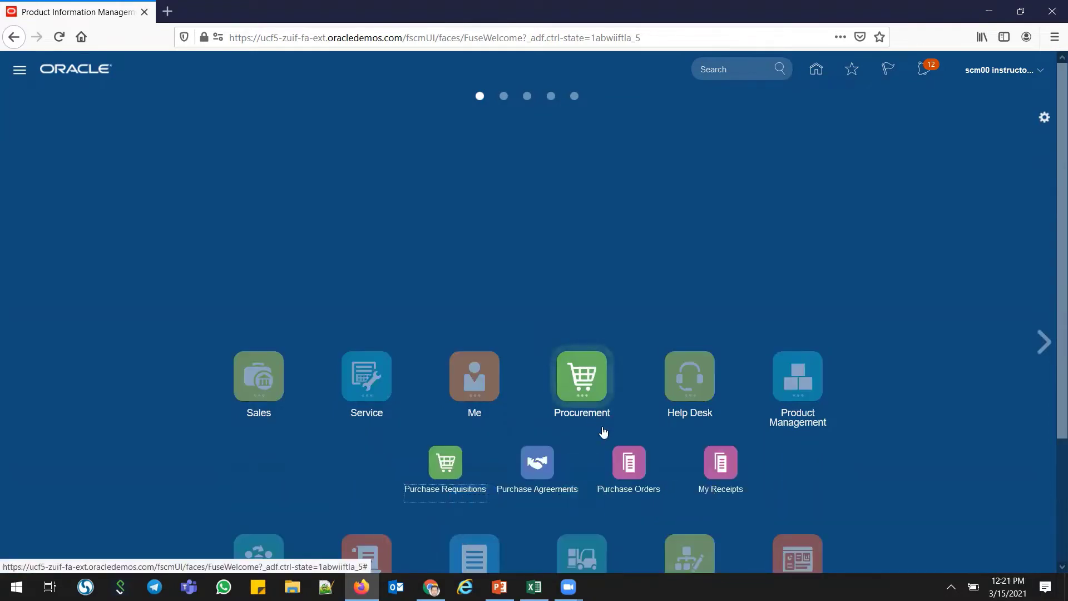
left_click(536, 466)
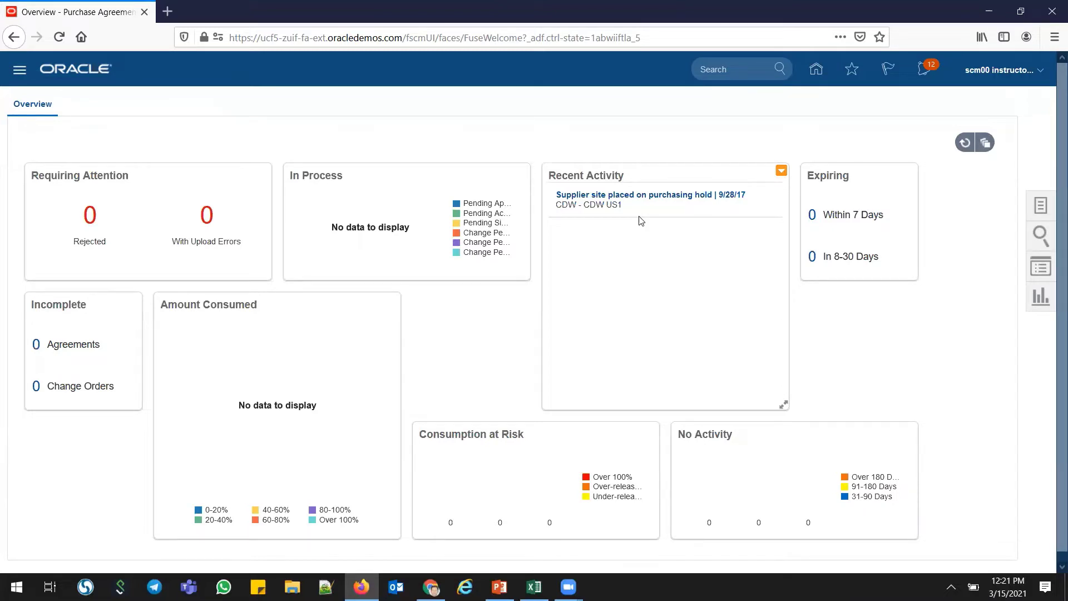
left_click(1043, 206)
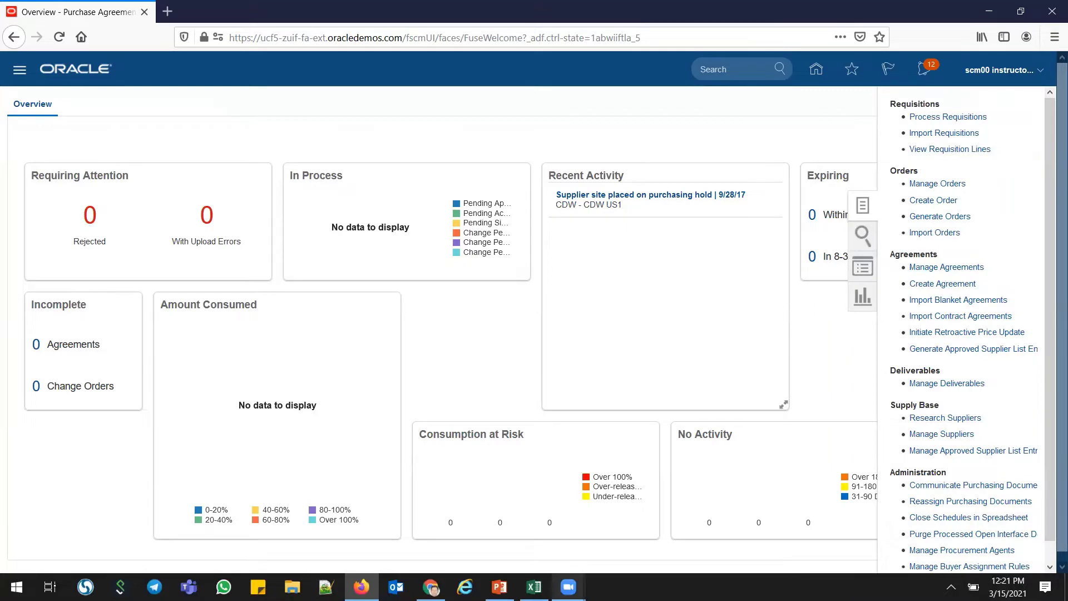
Check the BPA number in the Excel sheet and search for agreement 3064 in Oracle's Manage Agreements page.
left_click(533, 586)
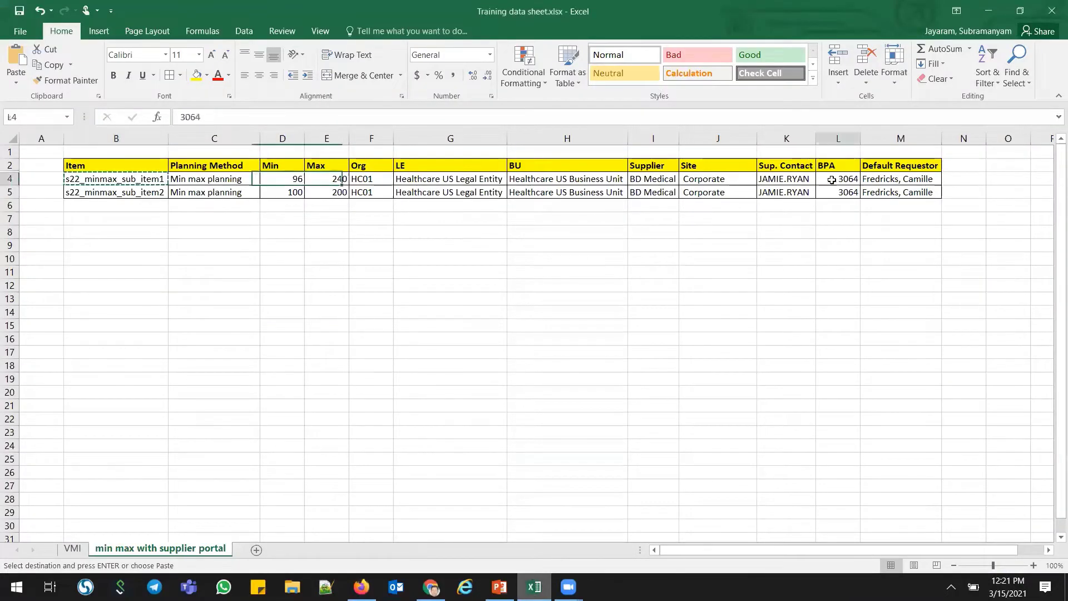
key("alt+Tab")
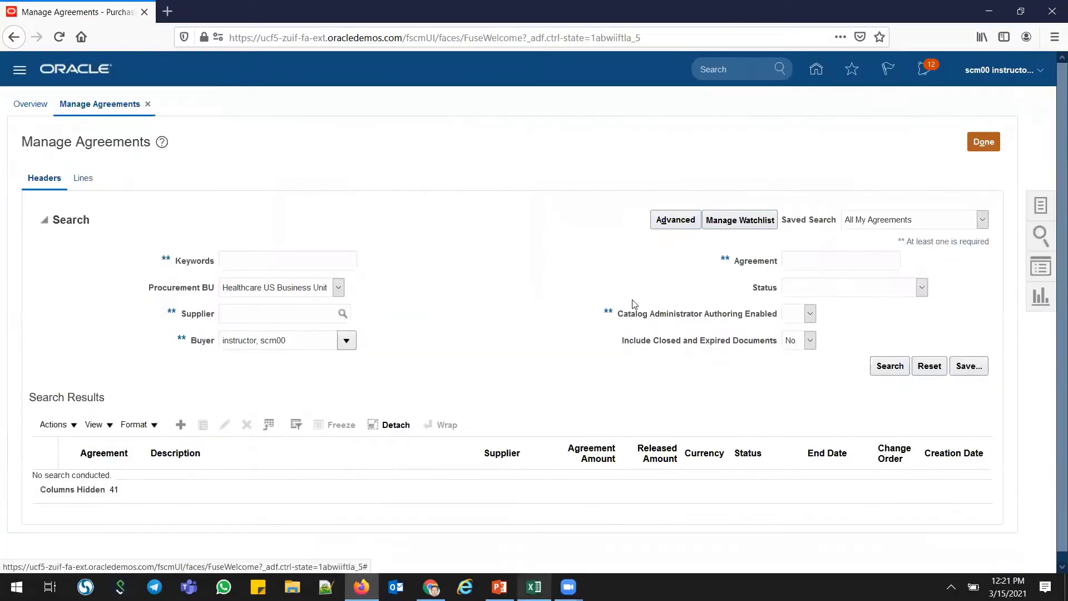
left_click(808, 267)
type("3064")
left_click(896, 368)
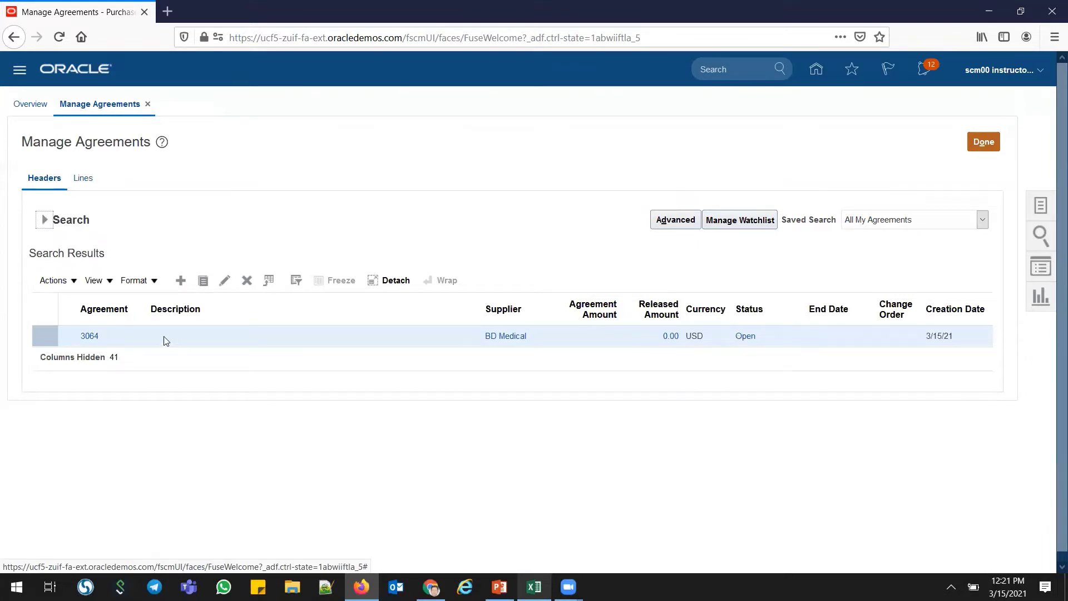
Open blanket purchase agreement 3064, review its supplier details, supplier contact and line prices, and close it.
left_click(89, 336)
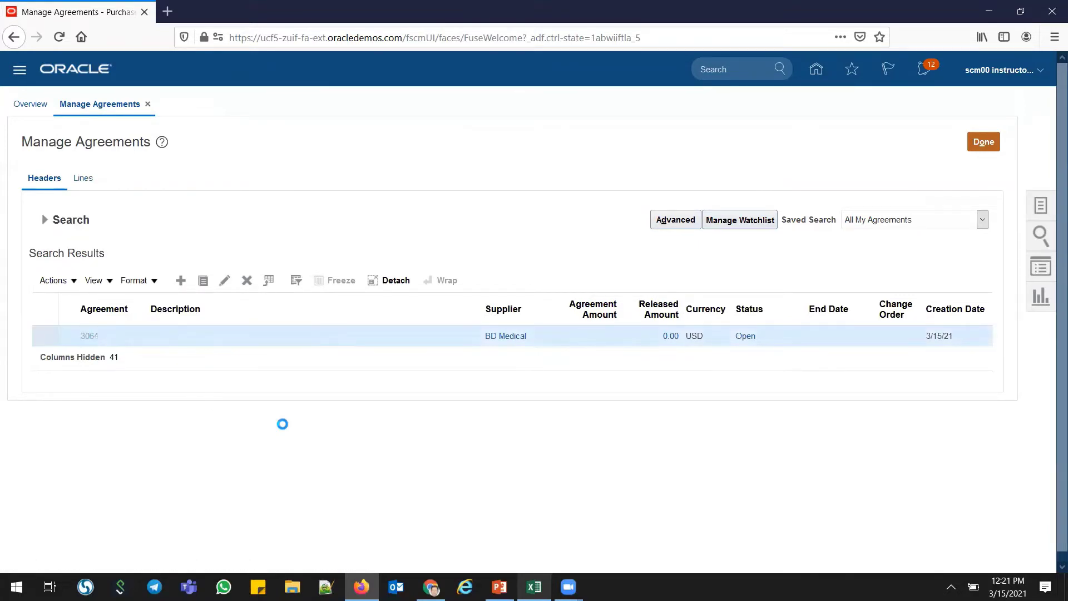
left_click_drag(282, 423, 486, 286)
left_click_drag(544, 247, 466, 247)
left_click_drag(555, 278, 427, 286)
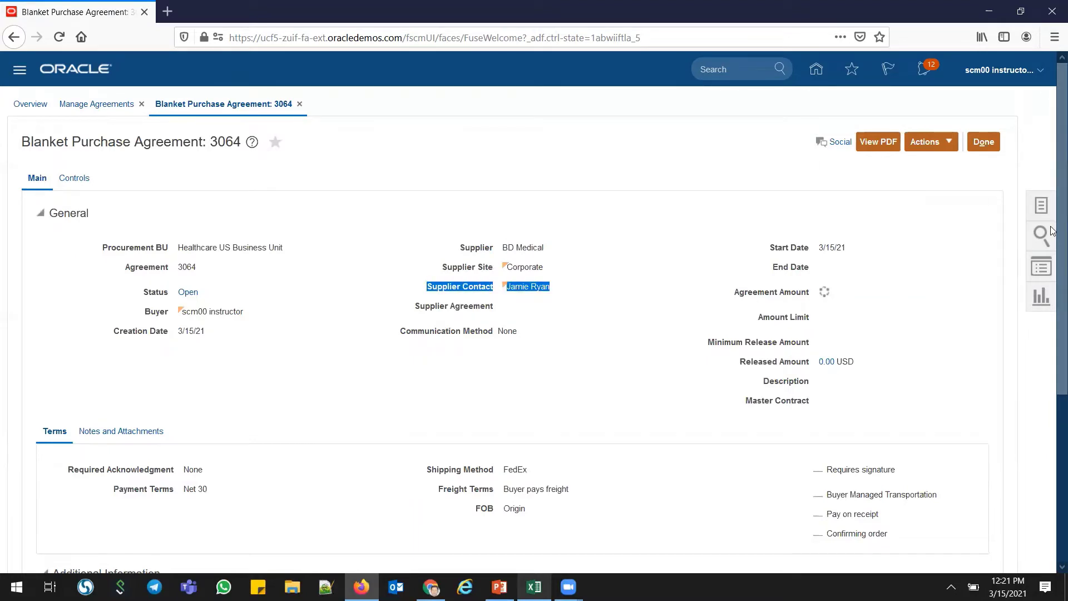
left_click_drag(1052, 232, 1049, 440)
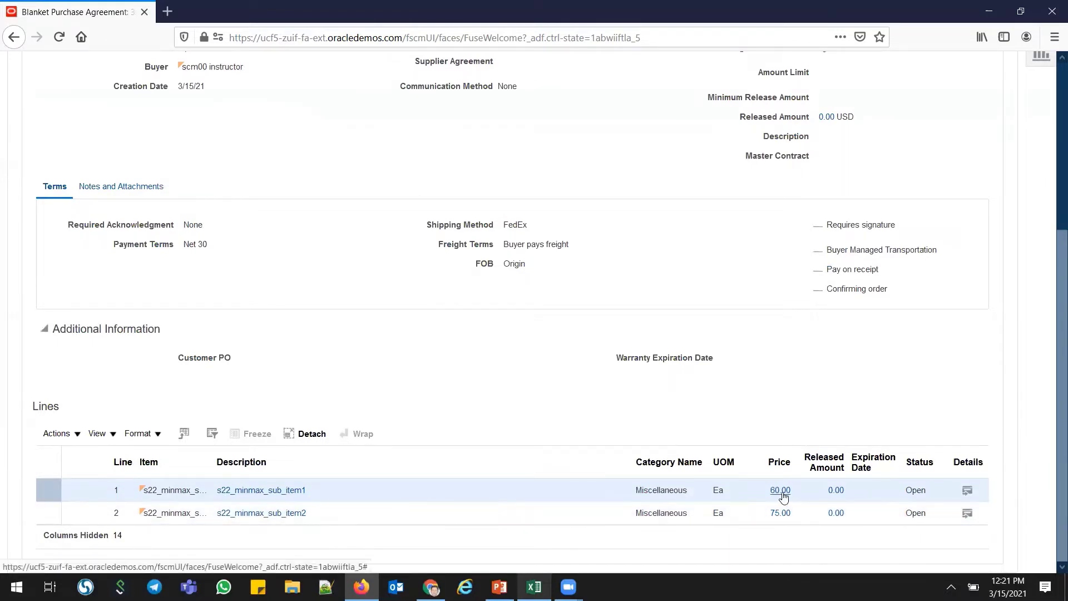
scroll(835, 390, "up", 5)
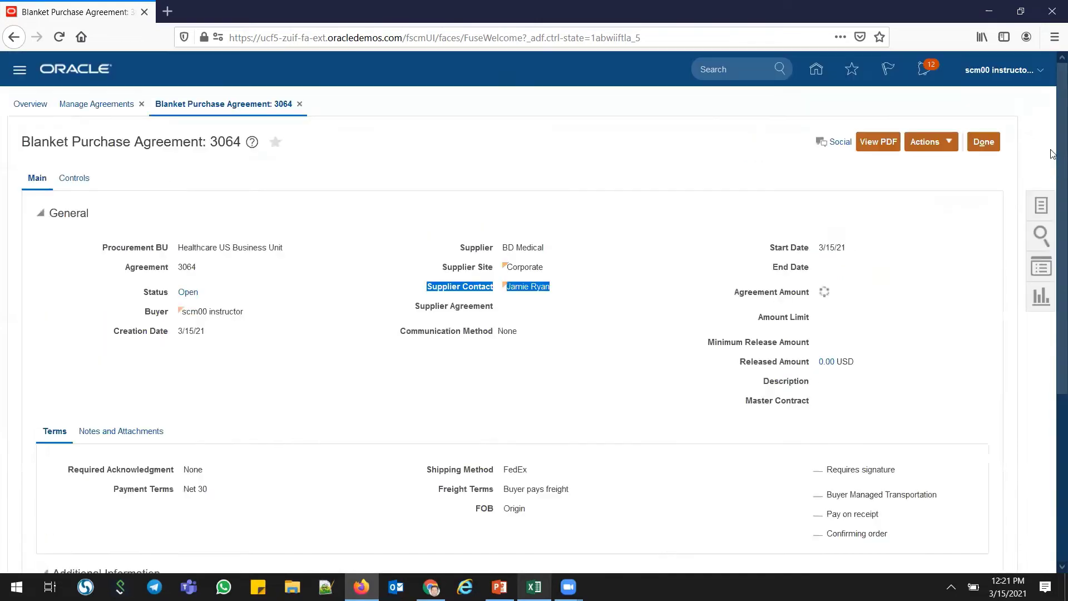
left_click(983, 143)
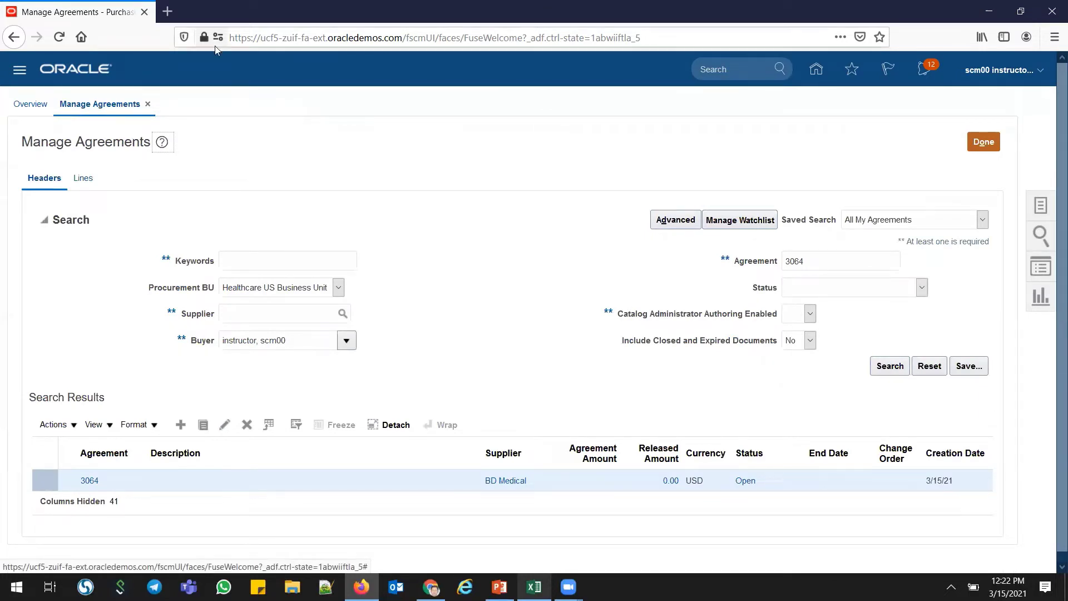
Duplicate the Manage Agreements browser tab and open the Scheduled Processes work area under Tools in the copy.
right_click(120, 12)
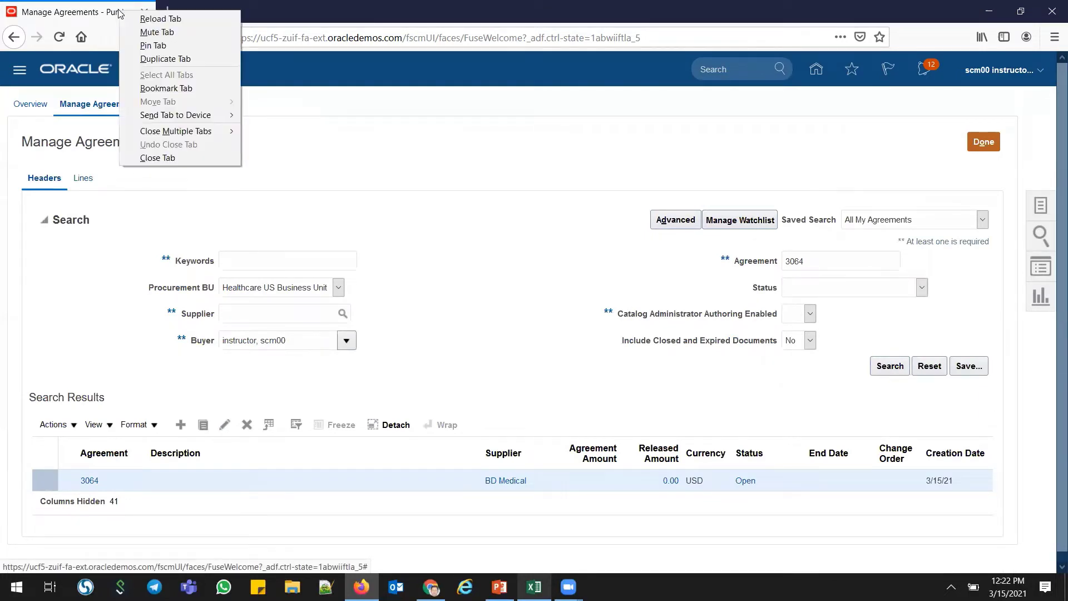
left_click(146, 59)
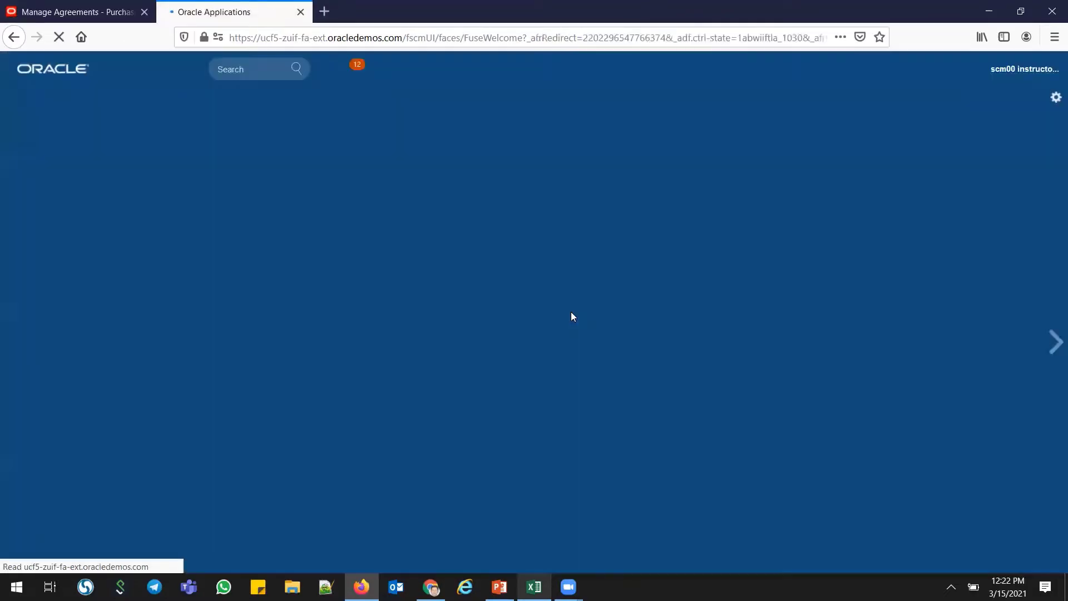
scroll(1053, 131, "down", 1)
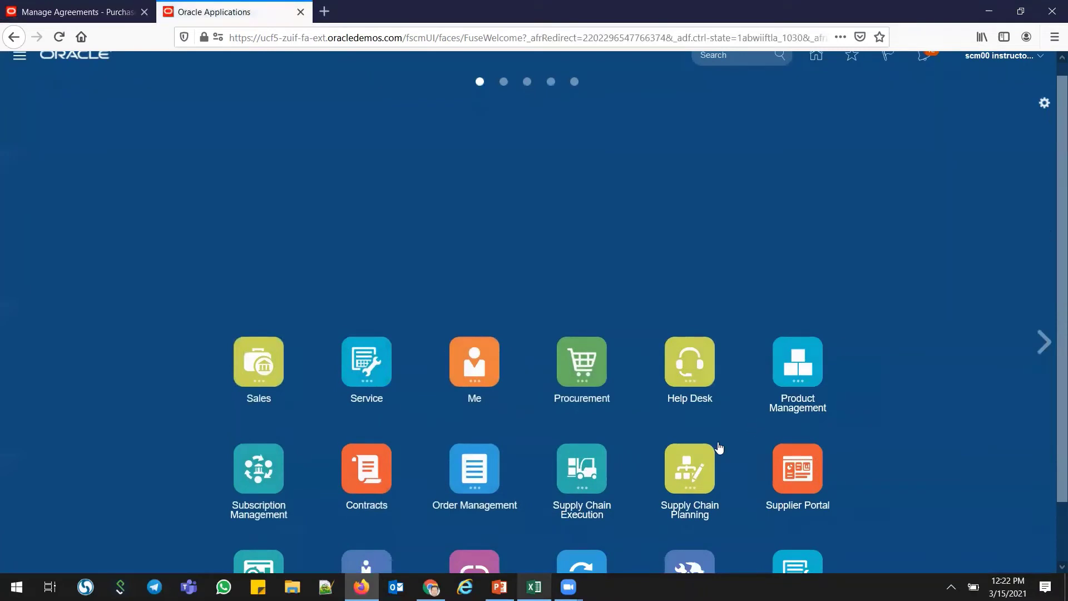
scroll(1052, 233, "down", 2)
left_click(680, 523)
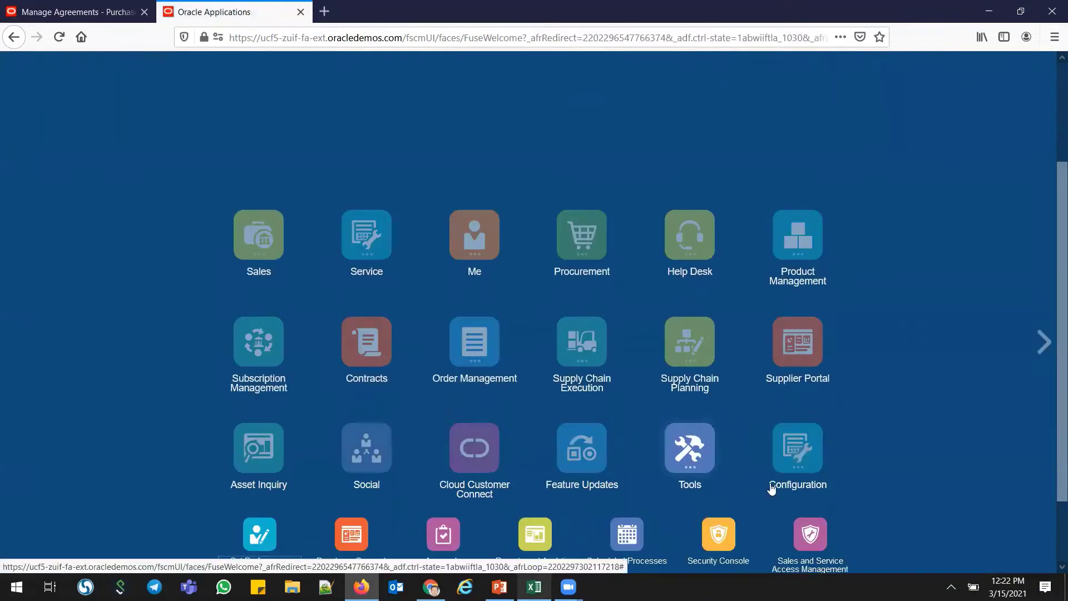
scroll(1052, 310, "down", 3)
left_click(634, 445)
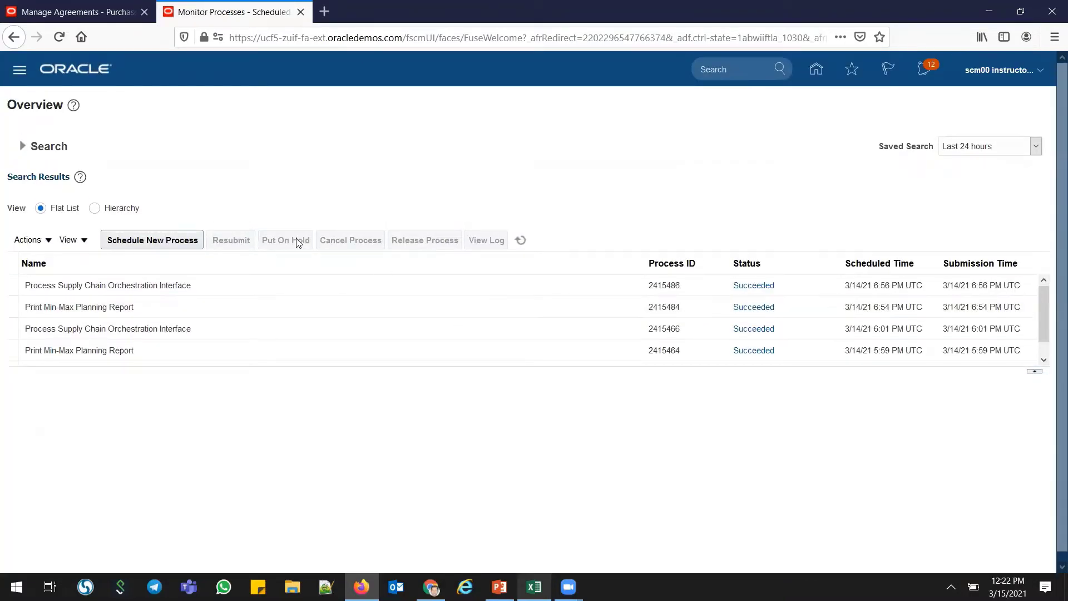
left_click(176, 241)
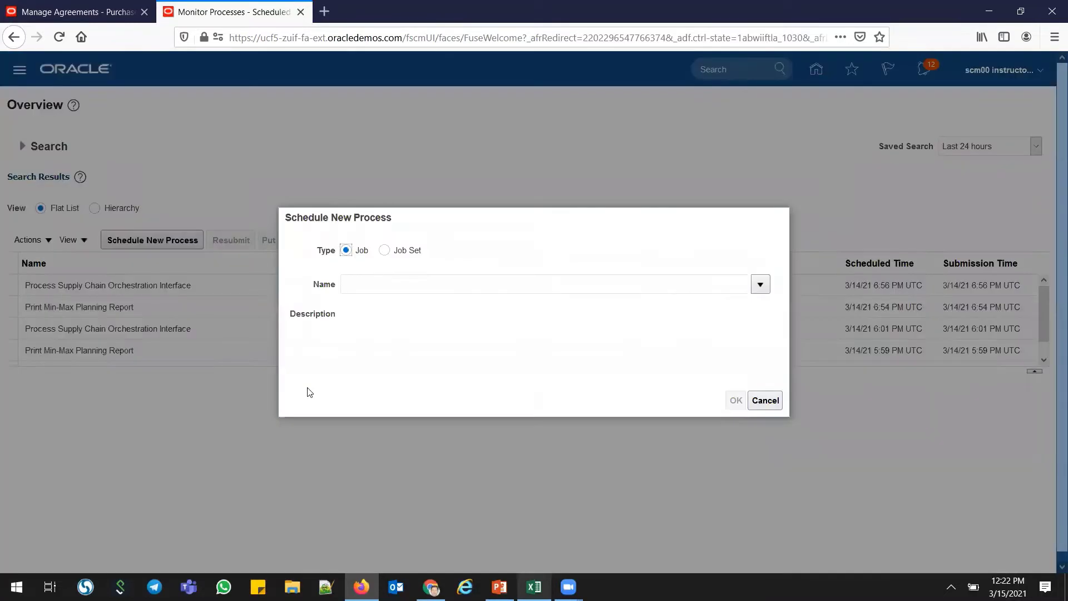
left_click(412, 286)
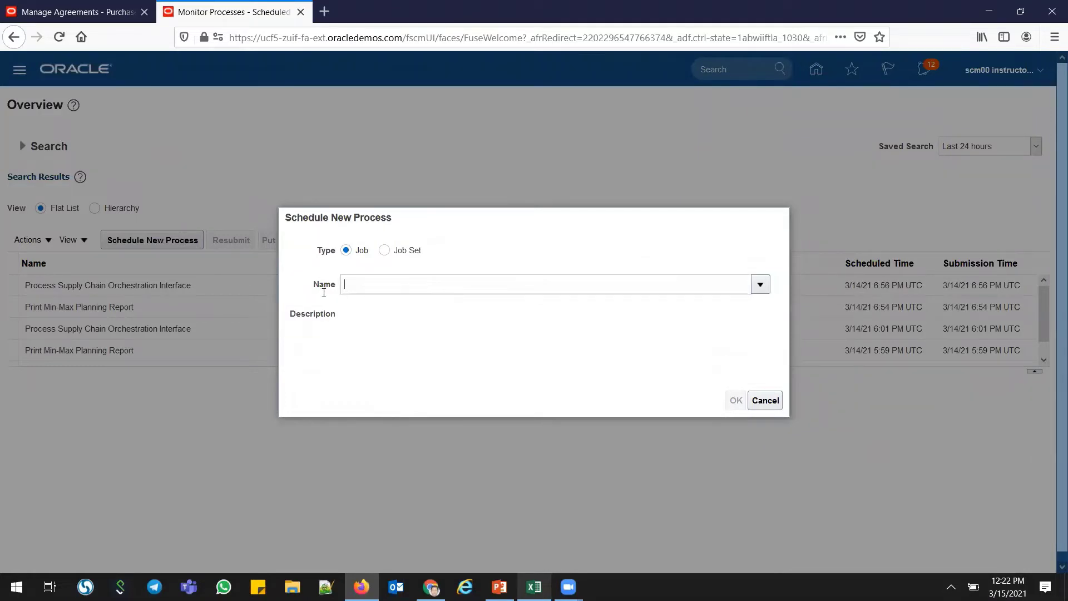
type("Print")
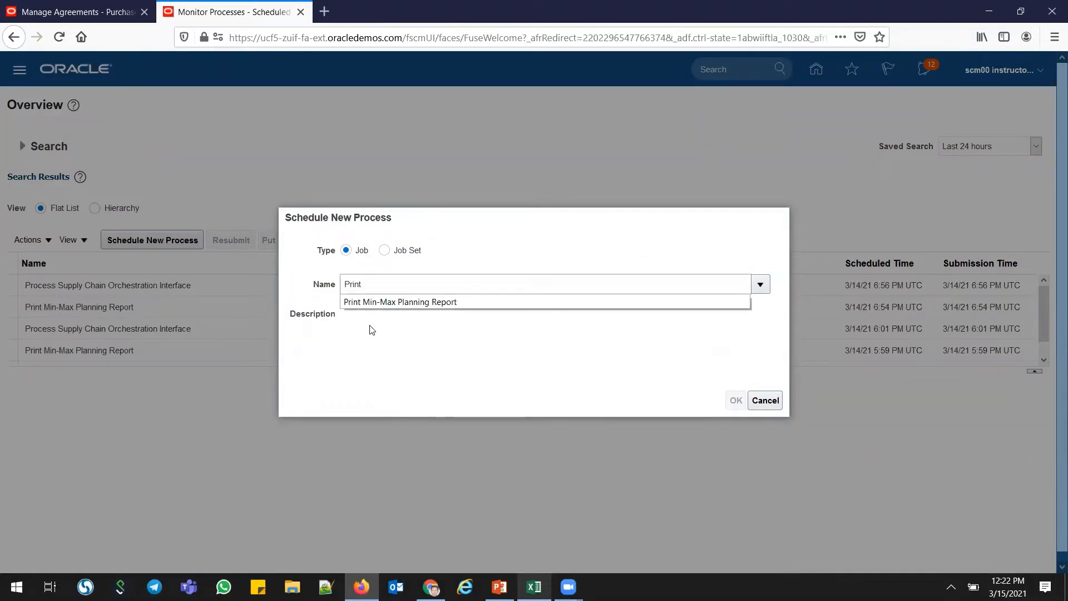
left_click(765, 400)
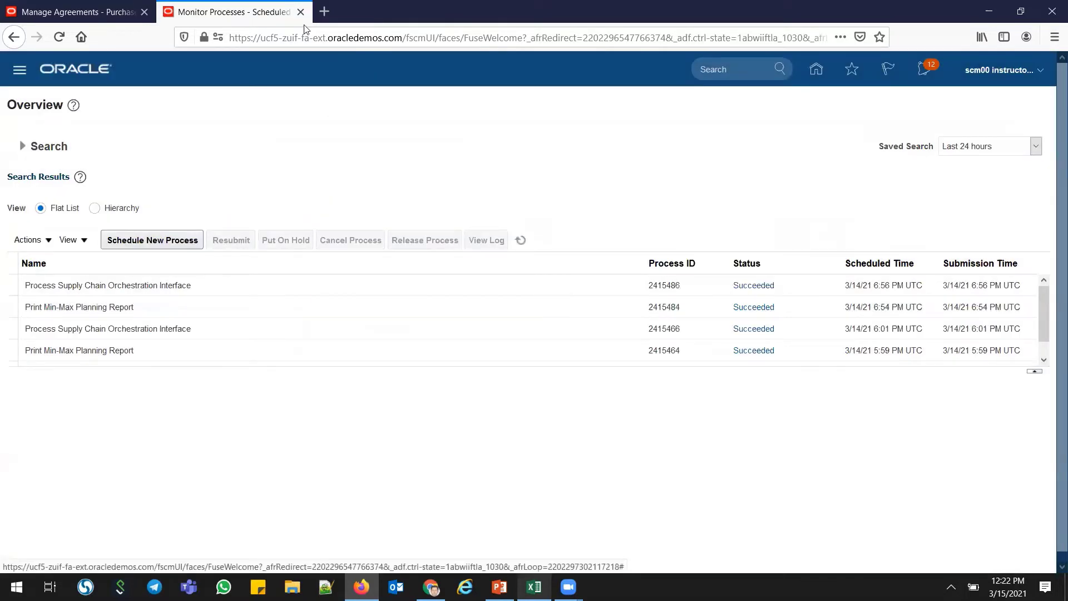
Return to the Manage Agreements browser tab and go to Manage VMI Network in Supply Chain Collaboration under Supply Chain Planning.
left_click(100, 9)
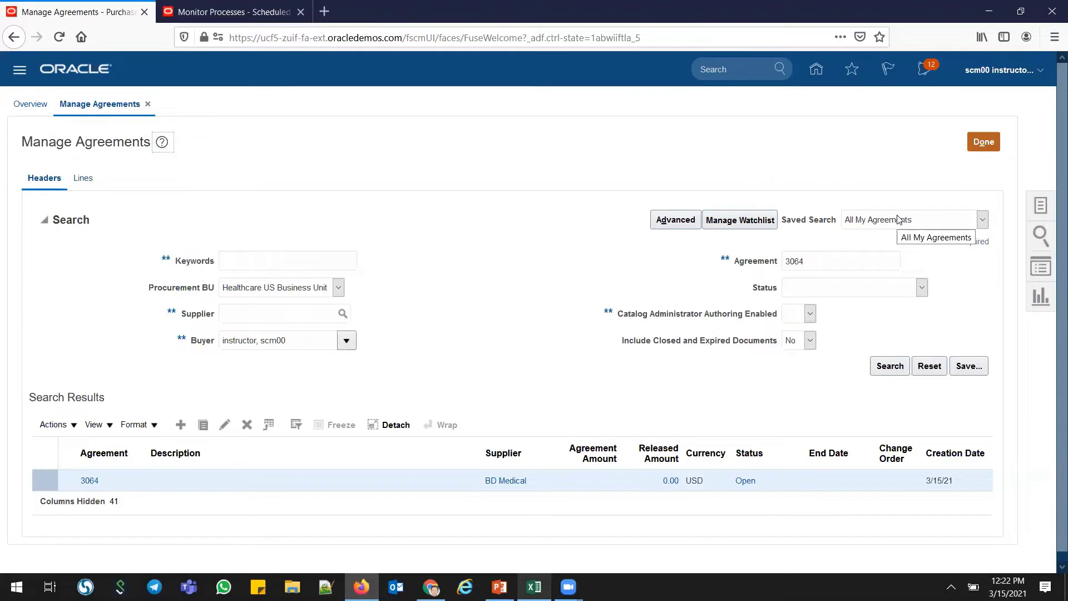
left_click(789, 202)
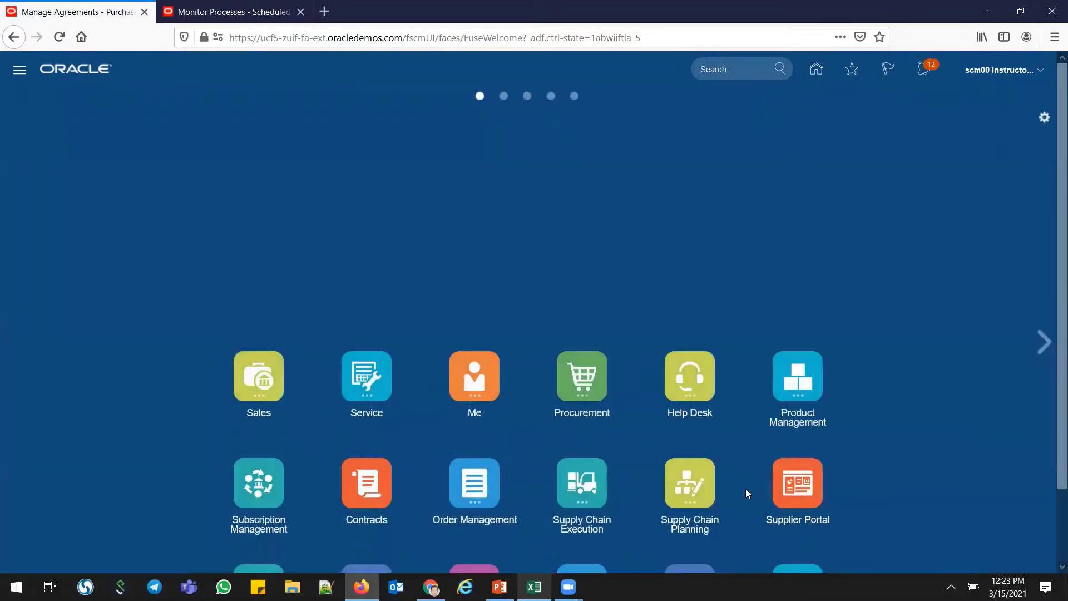
left_click(706, 488)
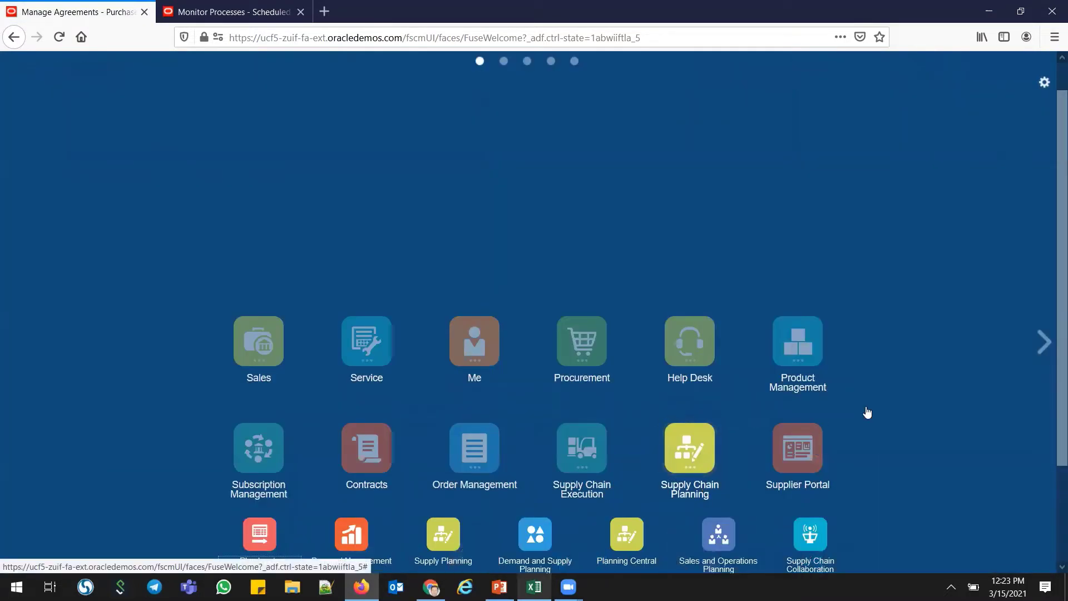
left_click_drag(1058, 239, 1057, 354)
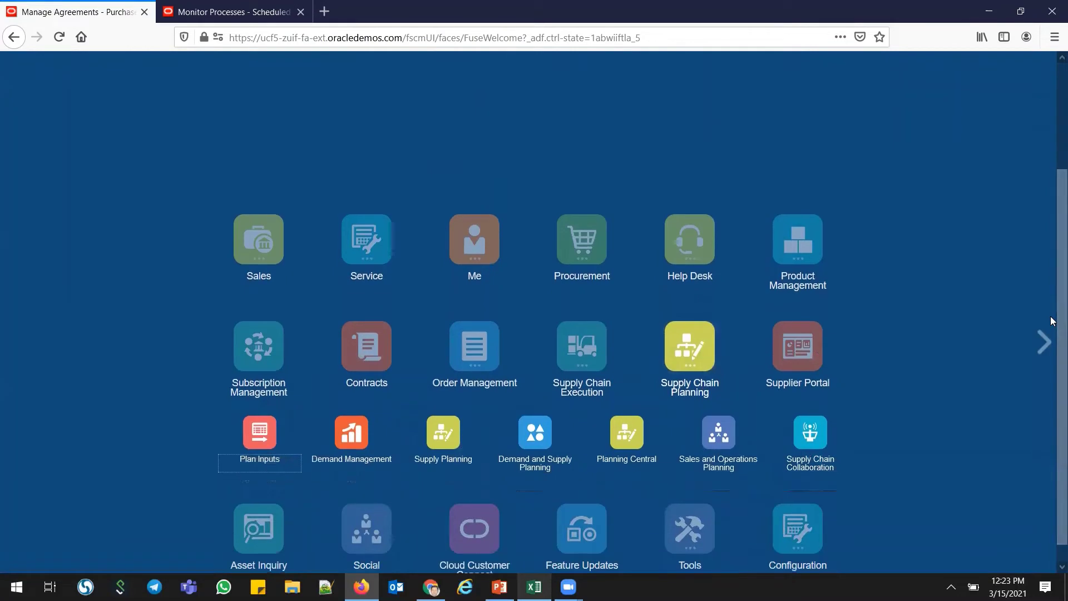
left_click(810, 433)
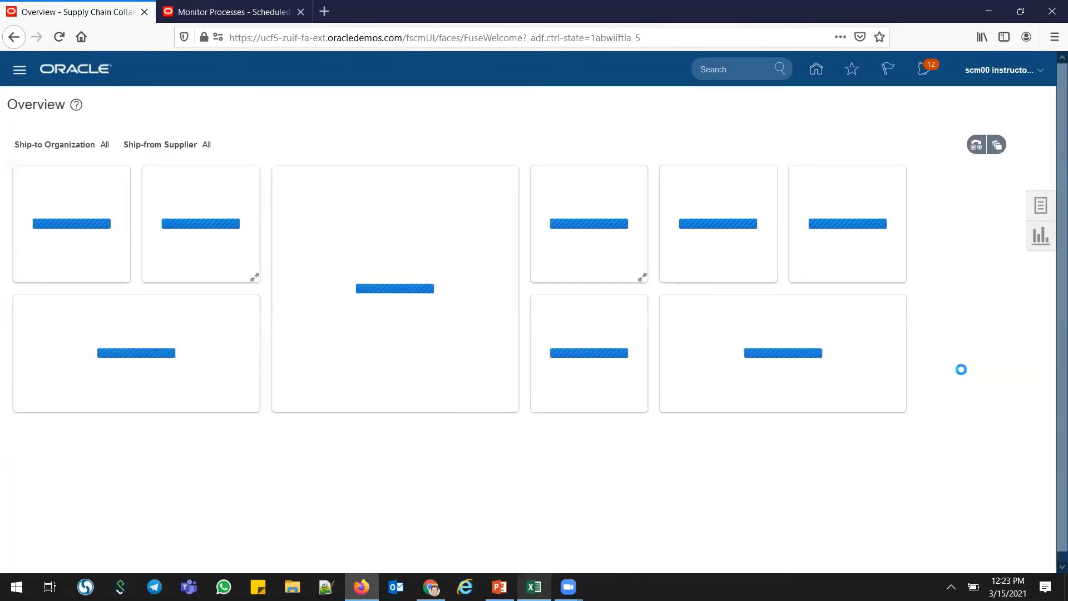
left_click(1042, 207)
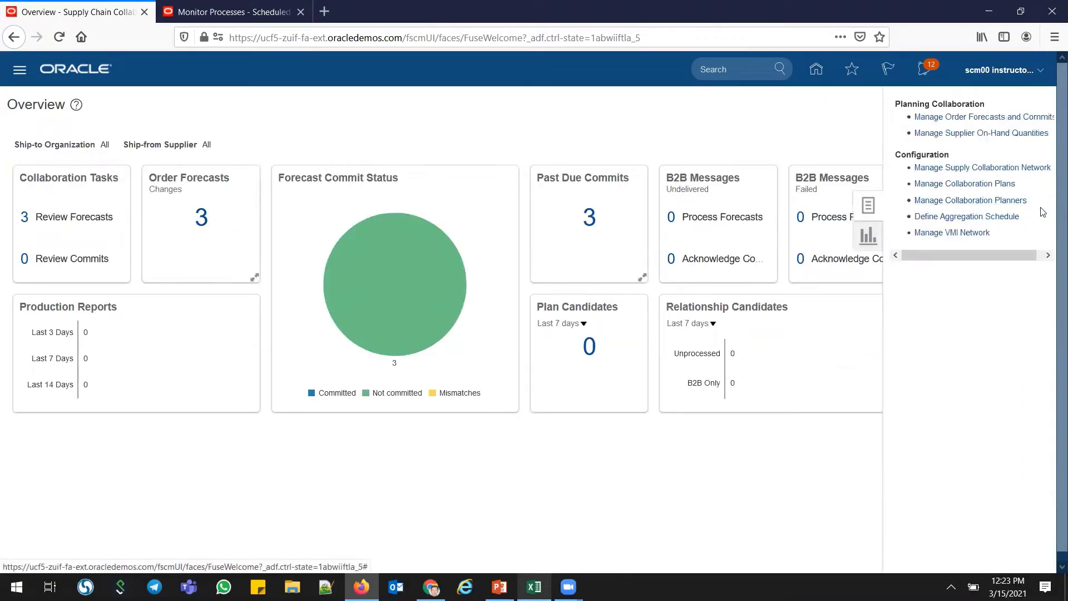
left_click(937, 236)
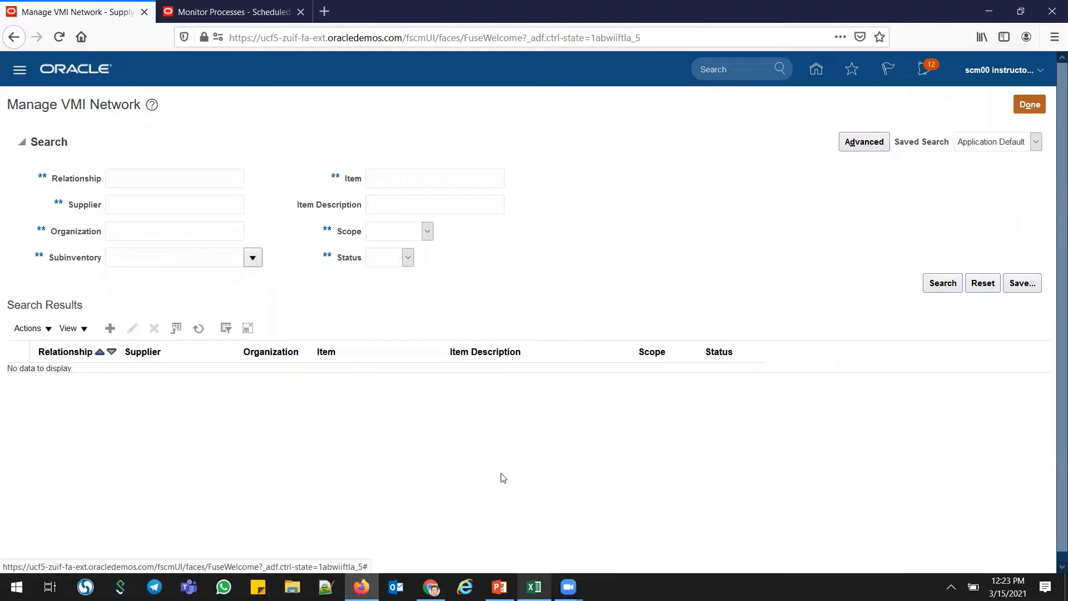
Start a new VMI relationship with organization HC01, supplier BD Medical and scope Organization.
left_click(111, 328)
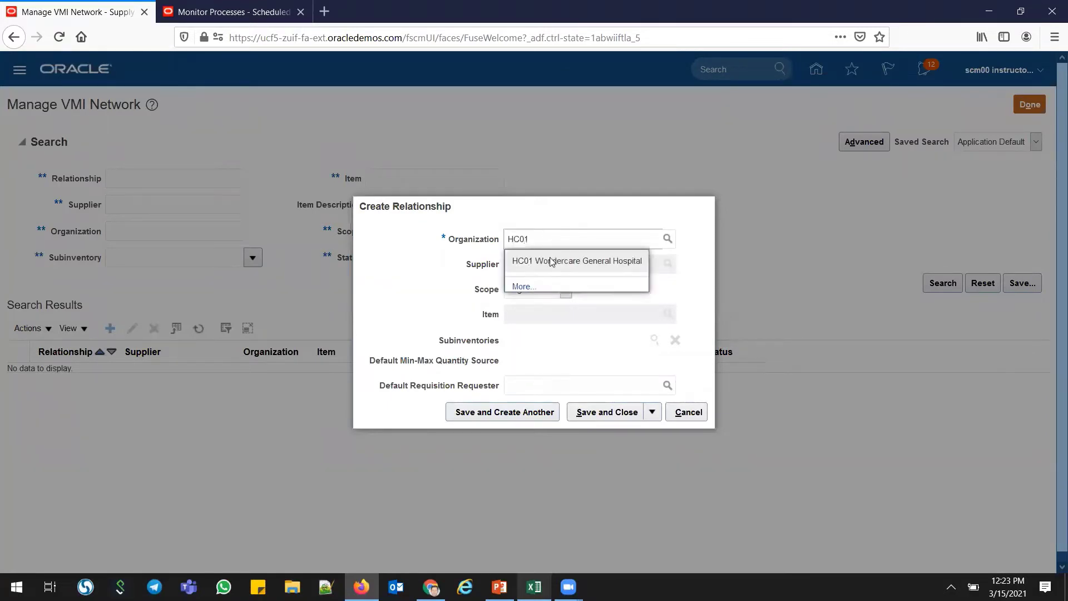
left_click(544, 264)
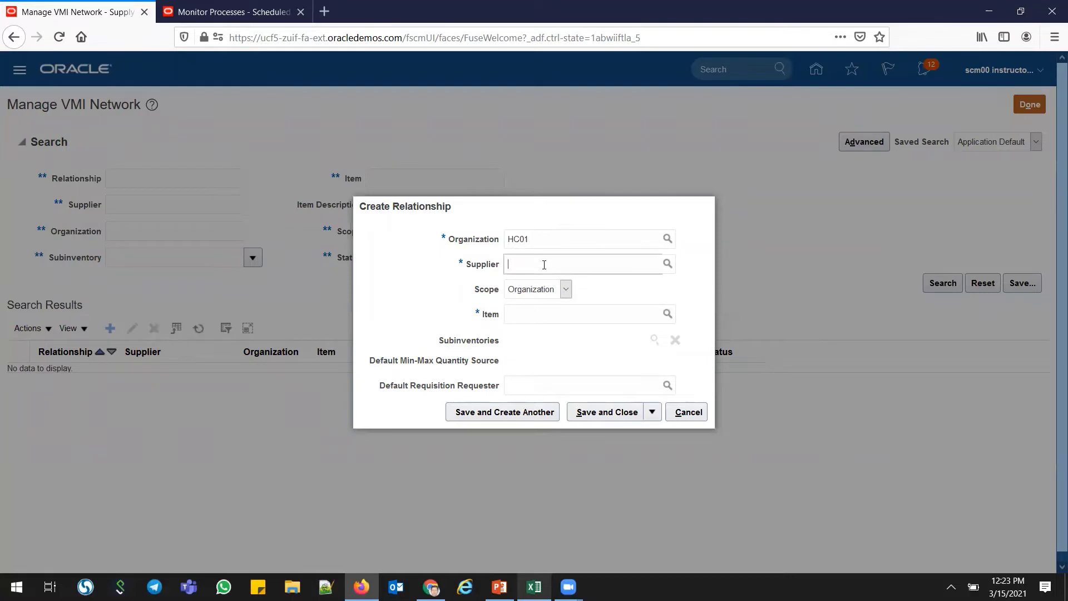
type("BD Me")
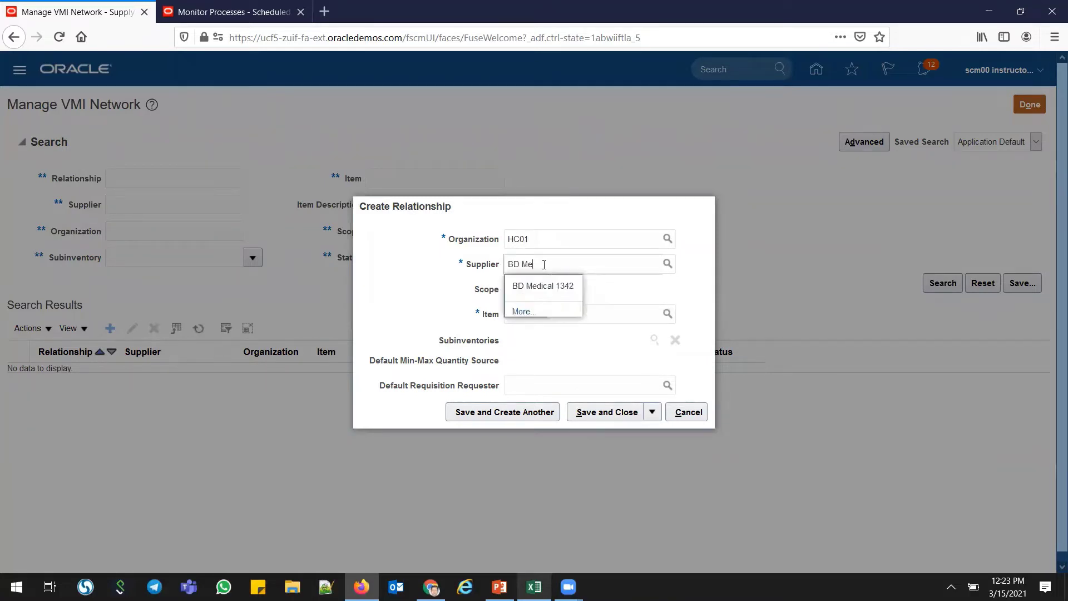
left_click(544, 281)
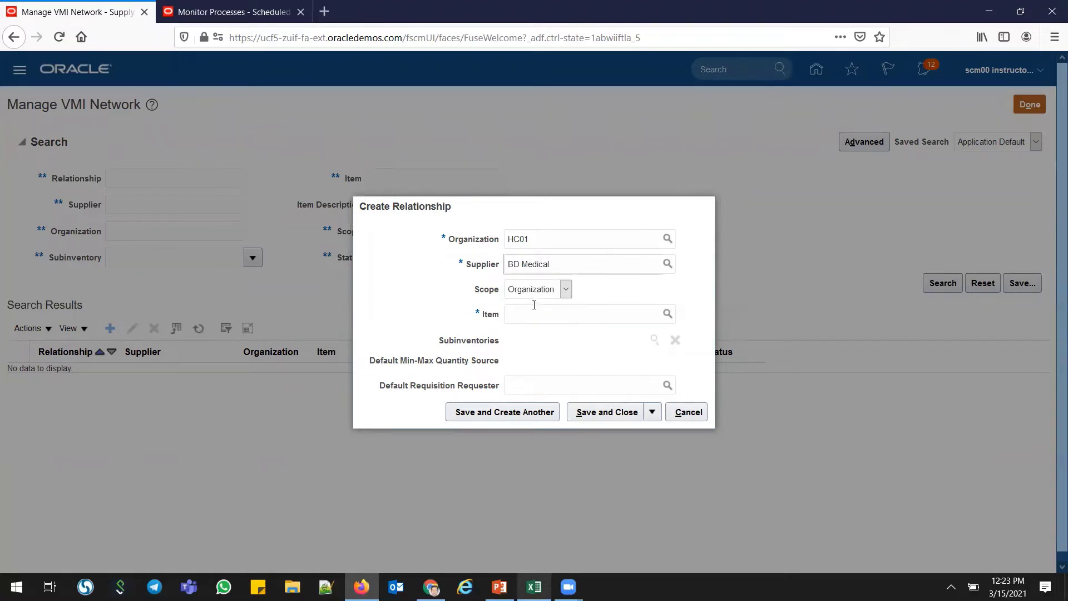
left_click(534, 295)
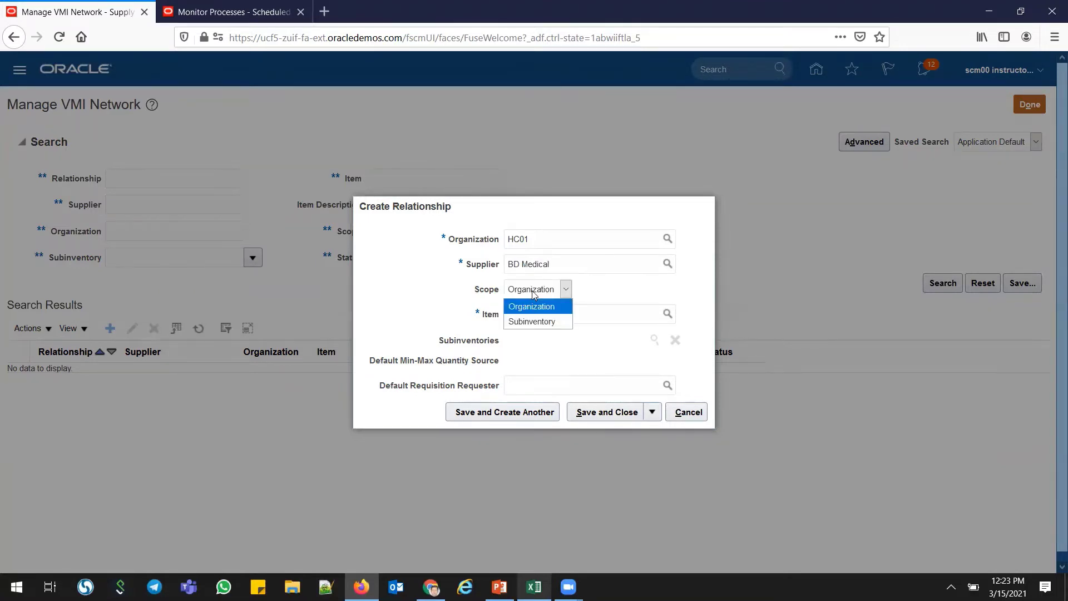
left_click(534, 294)
key("Tab")
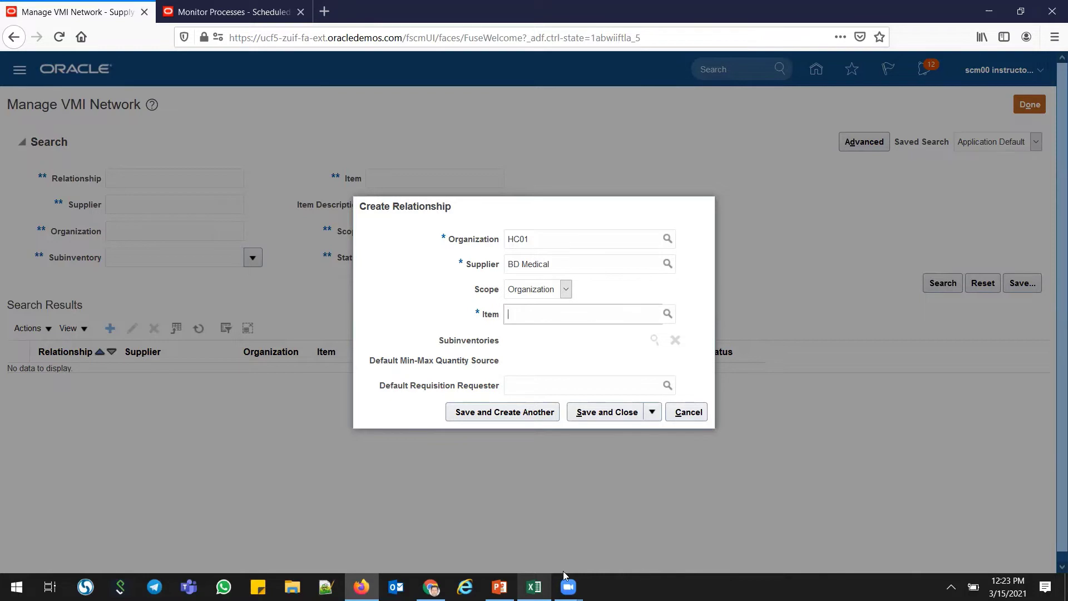
Copy item s22_minmax_sub_item1 from the Excel sheet into the relationship's Item field and check its default min-max quantity source.
left_click(535, 587)
left_click(148, 179)
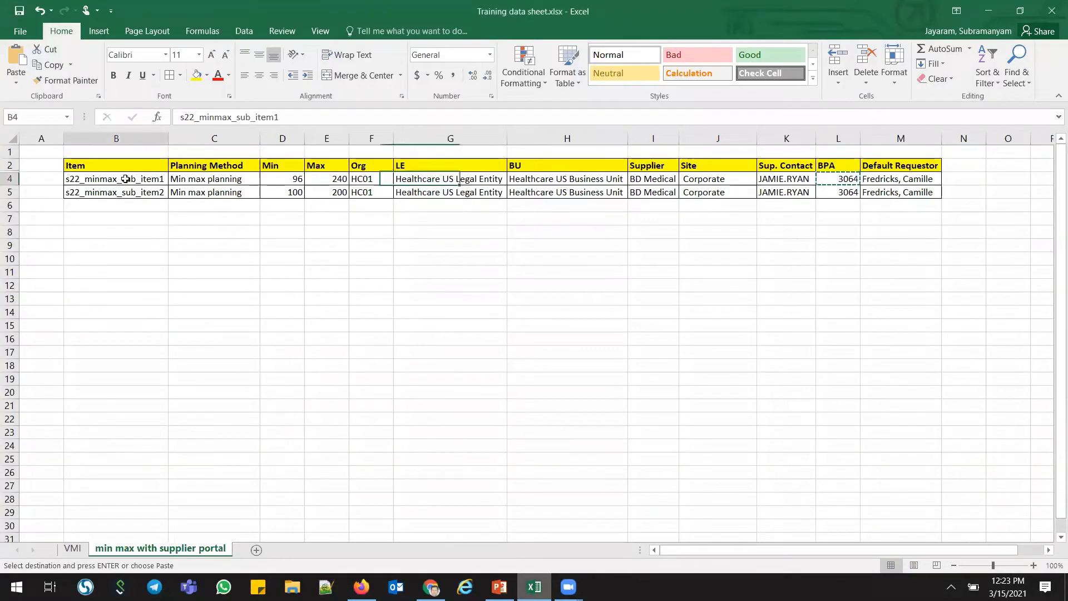
key("ctrl+c")
key("alt+Tab")
key("ctrl+v")
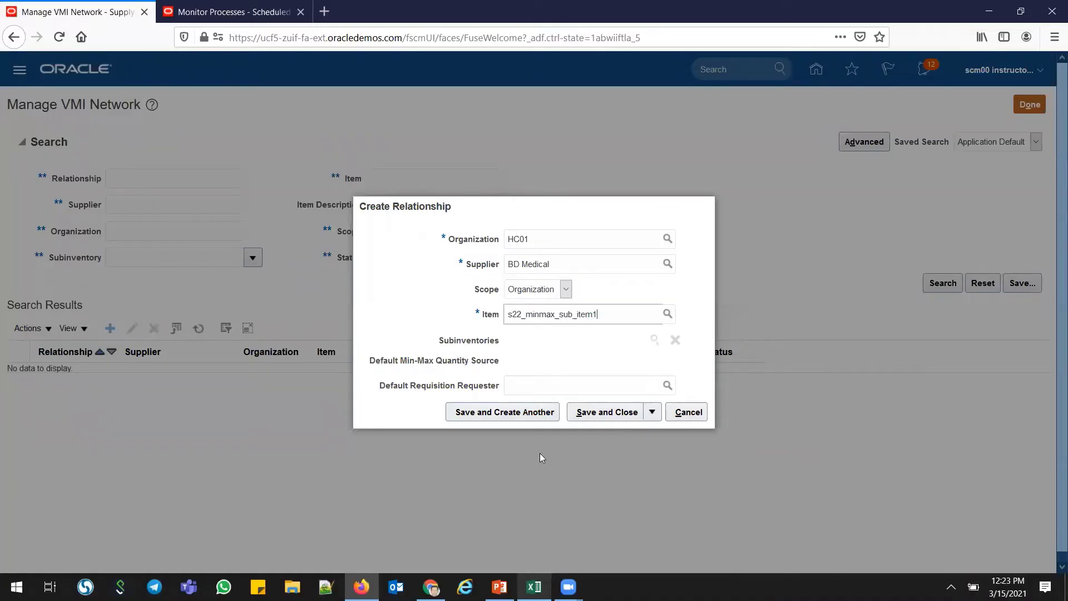
key("Tab")
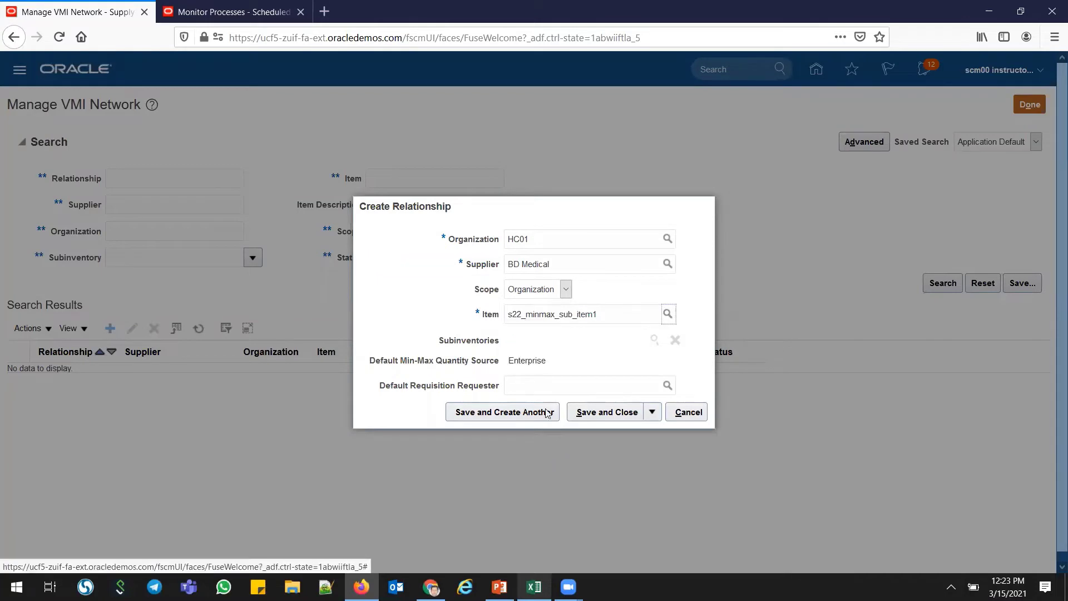
double_click(526, 361)
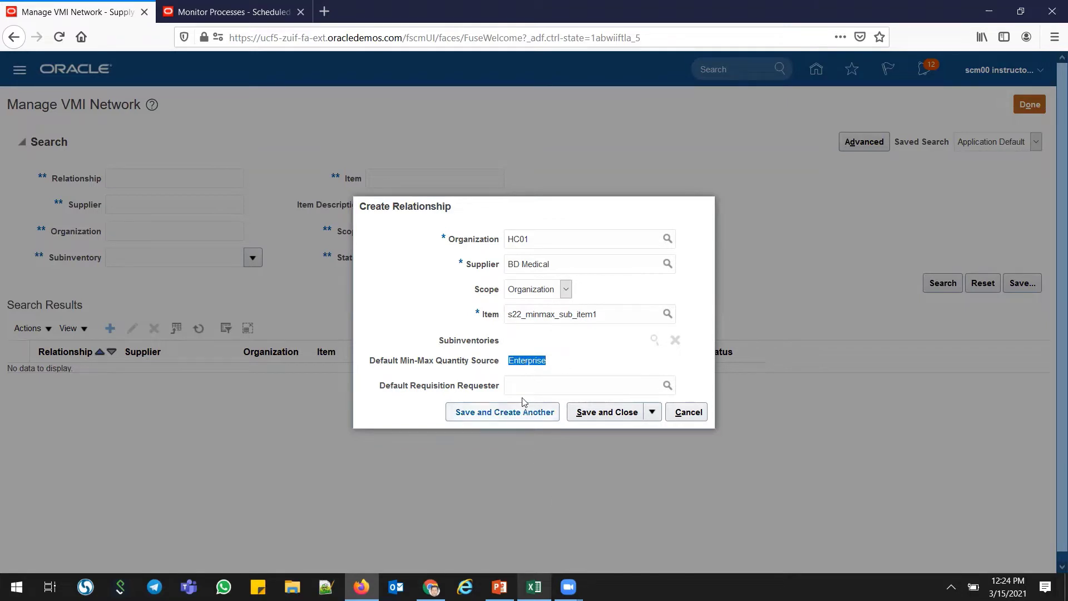
Copy the default requestor's name from Excel as the default requisition requester, and save the relationship while starting another one.
left_click(517, 386)
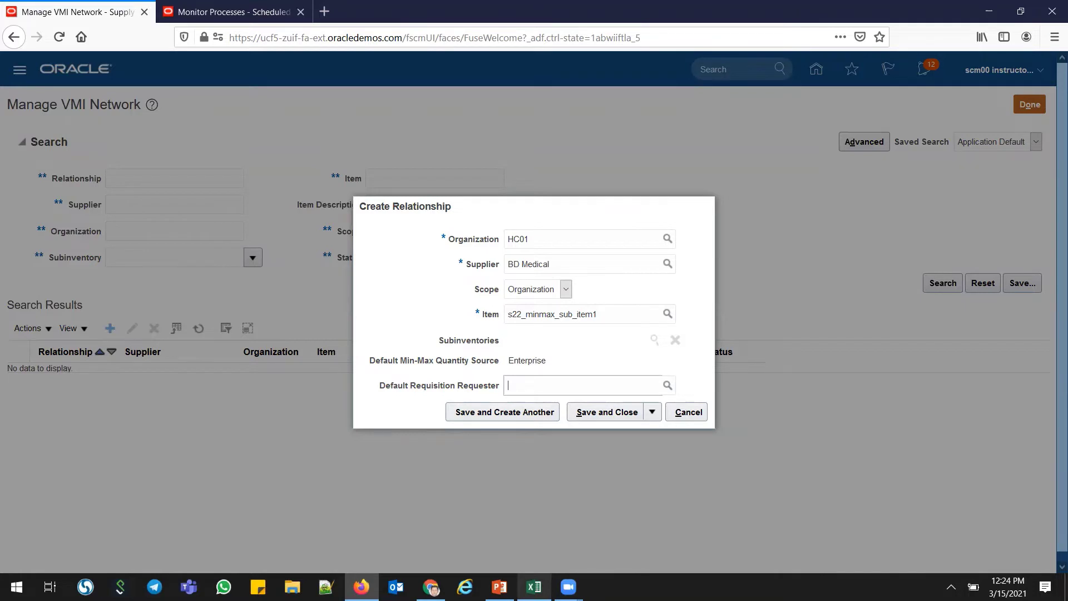
left_click(535, 587)
left_click(885, 178)
key("ctrl+c")
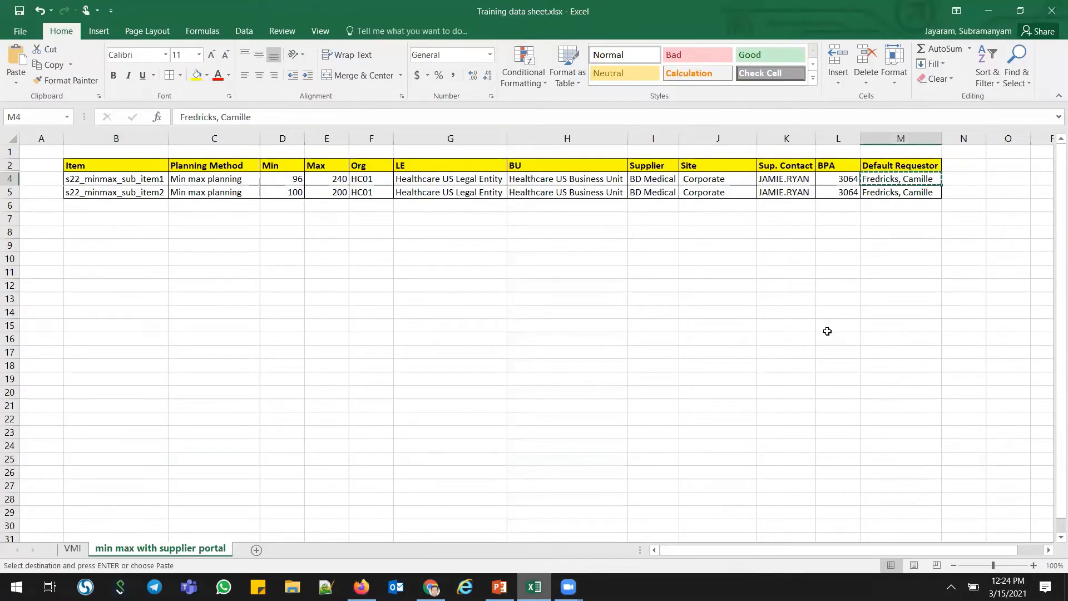
key("alt+Tab")
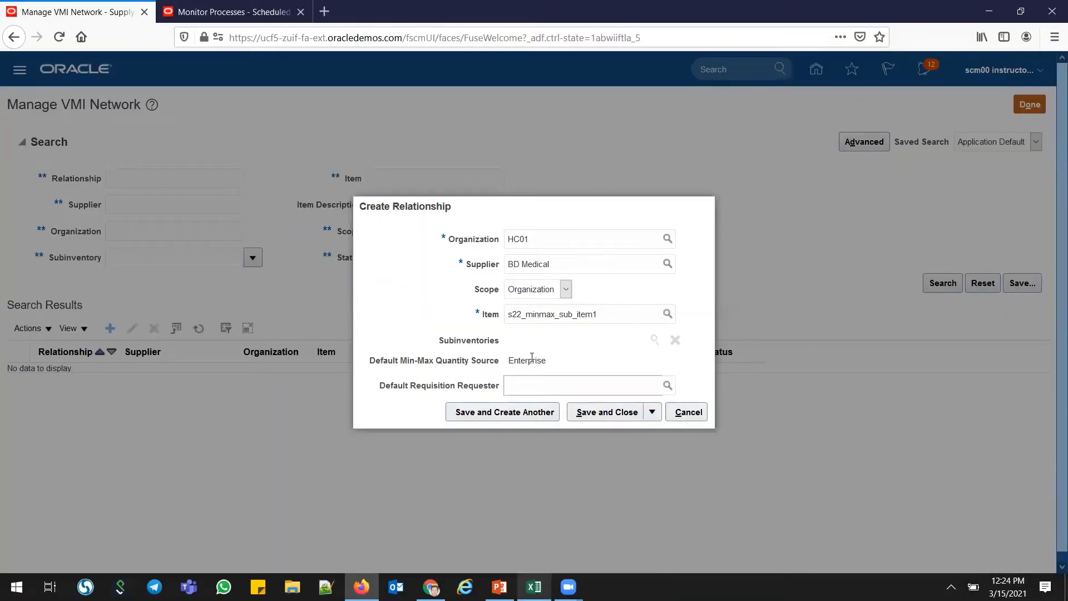
key("ctrl+v")
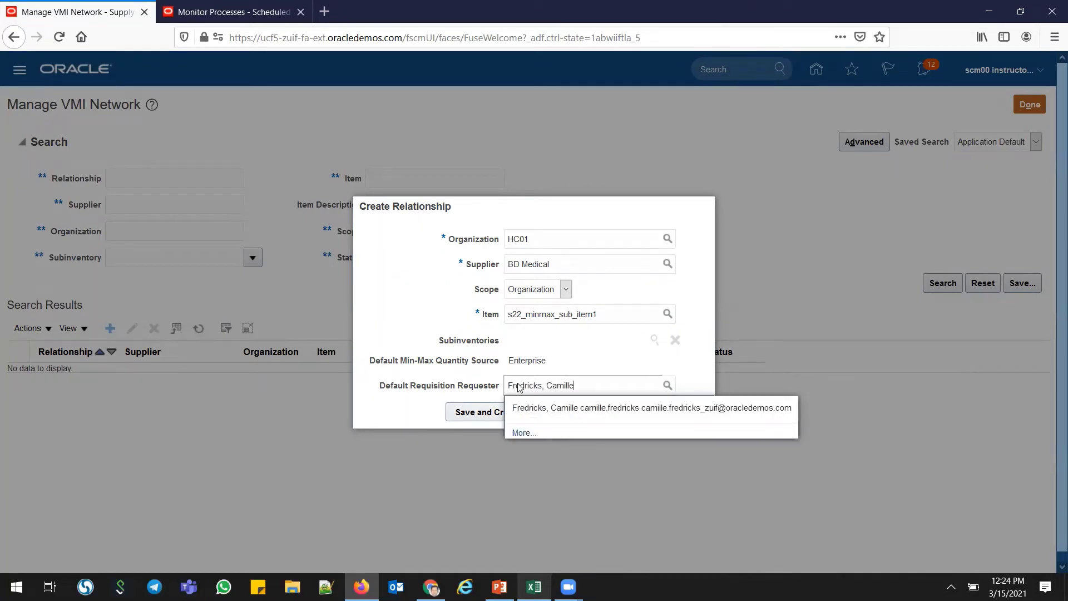
left_click(521, 408)
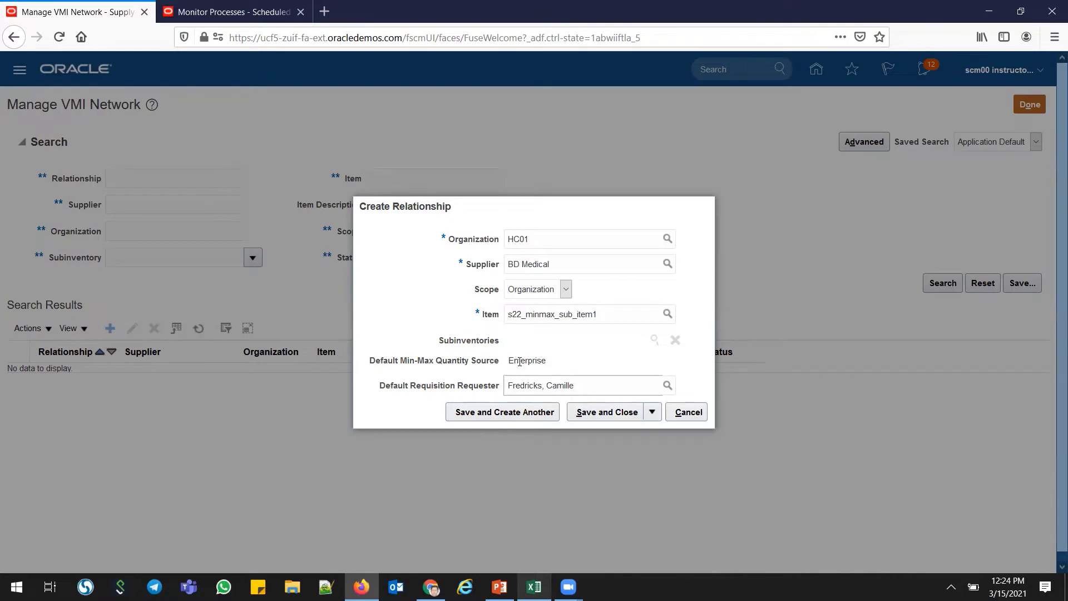
left_click(515, 413)
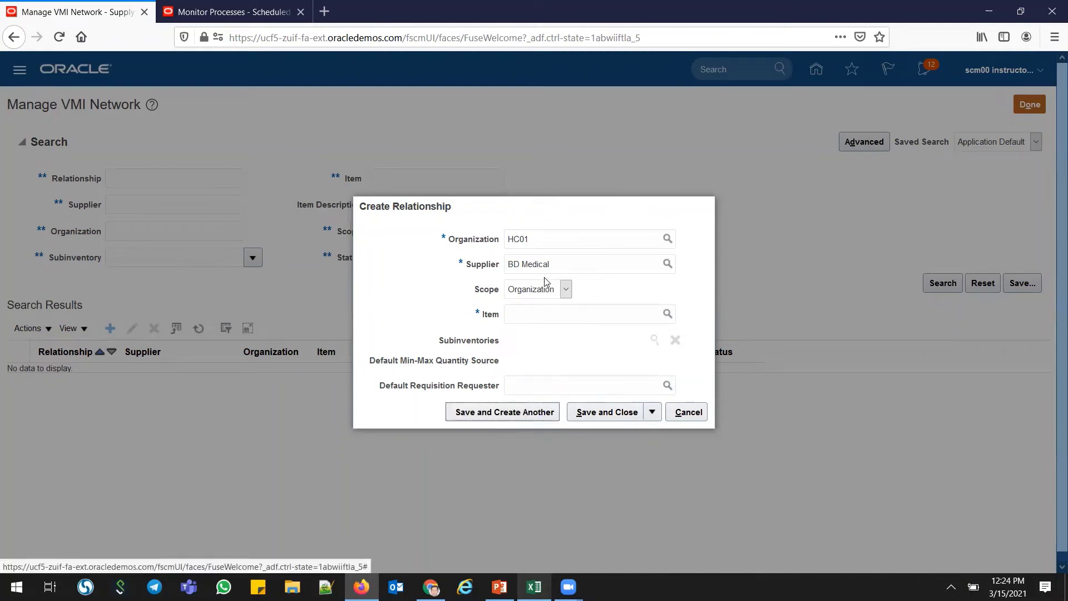
Copy item s22_minmax_sub_item2 from the Excel sheet into the Item field of the second relationship.
left_click(554, 307)
key("alt+Tab")
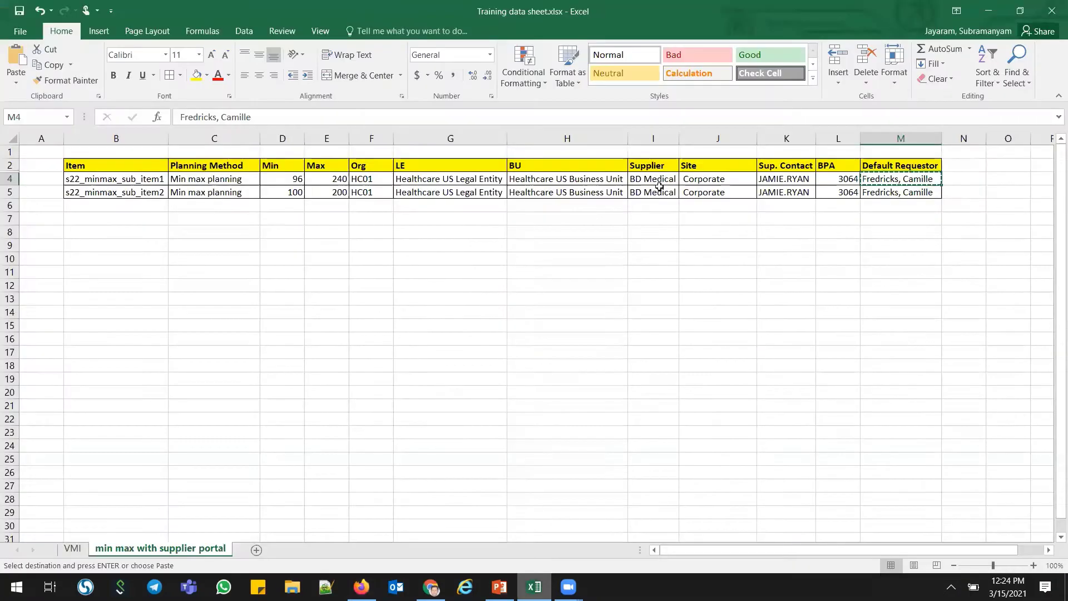
left_click(76, 192)
key("ctrl+c")
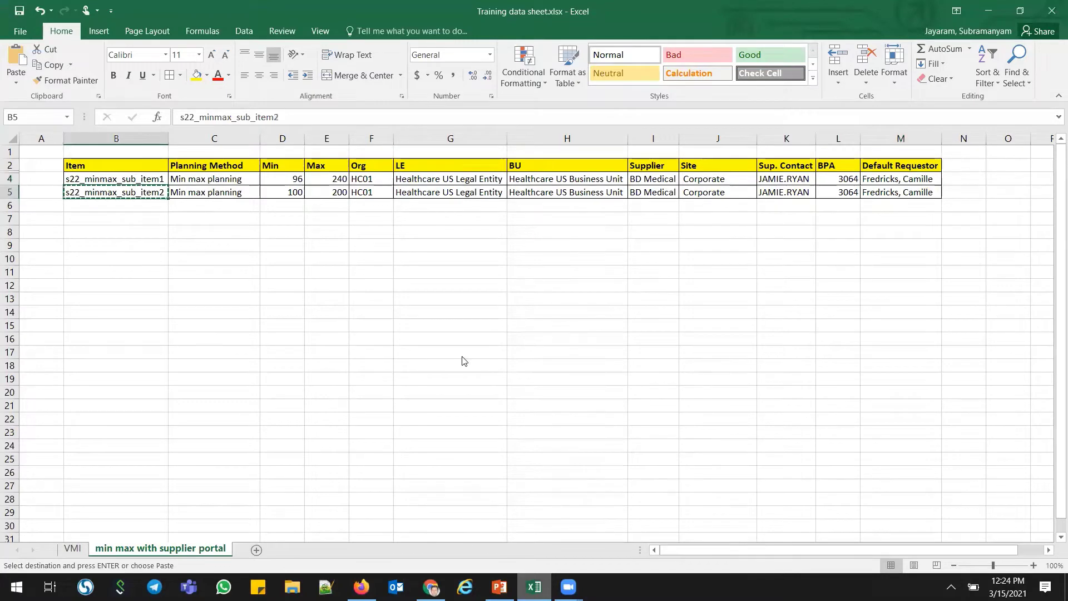
key("alt+Tab")
key("ctrl+v")
key("Tab")
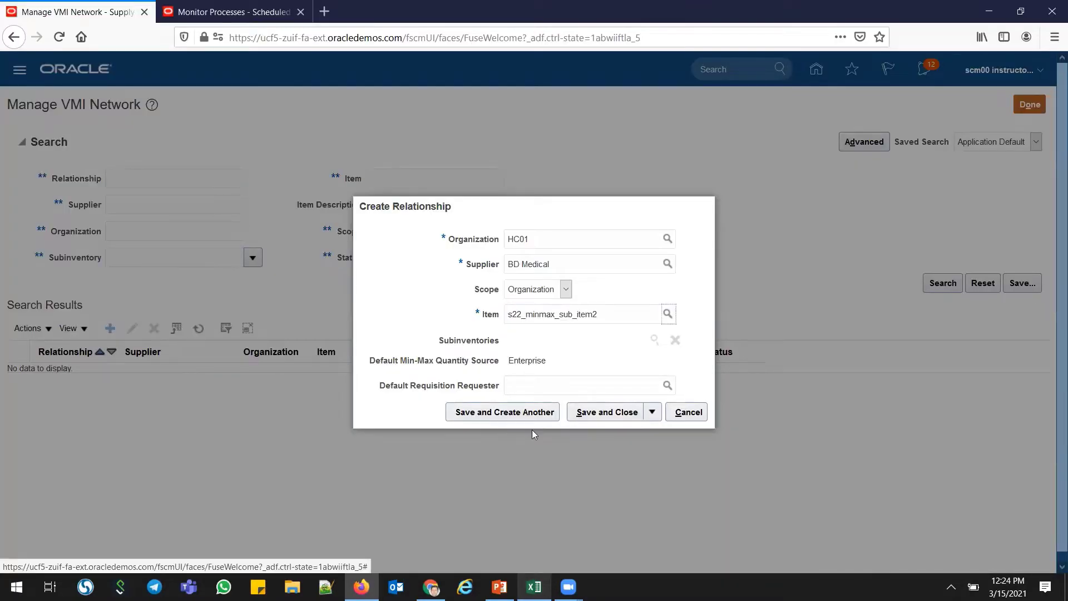
Copy the default requestor's name from Excel as the second relationship's default requisition requester, save and close it, and leave the VMI network page.
key("Tab")
key("alt+Tab")
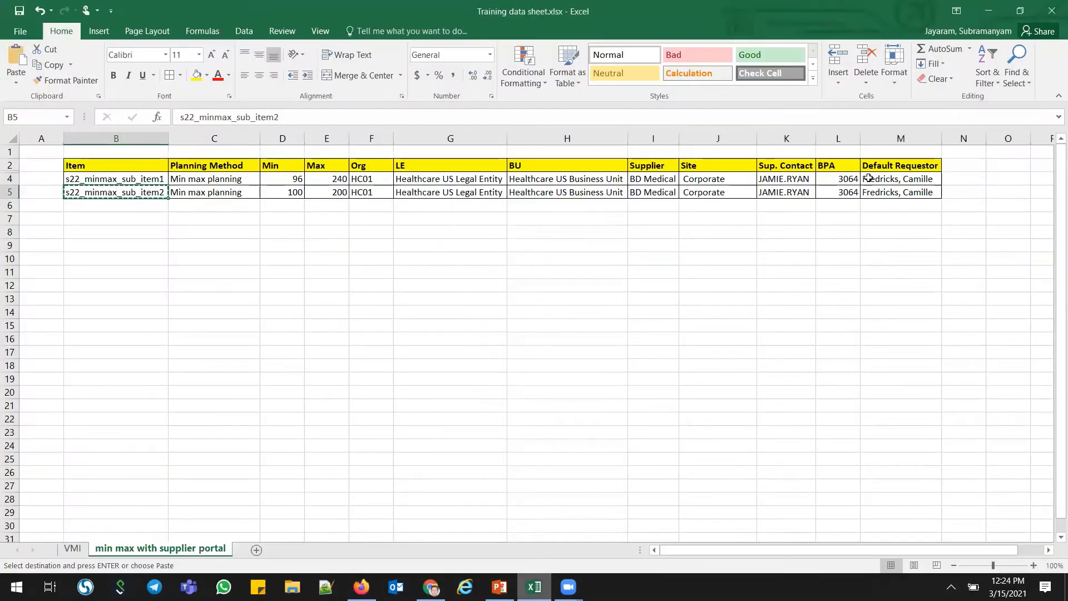
left_click(879, 190)
key("ctrl+c")
key("alt+Tab")
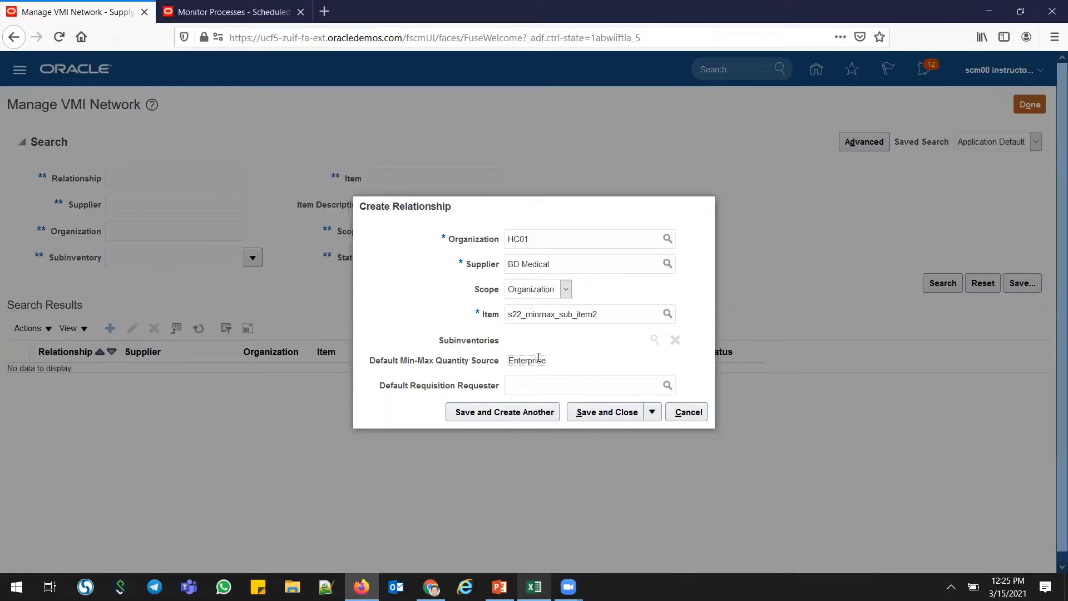
left_click(549, 385)
key("ctrl+v")
left_click(604, 412)
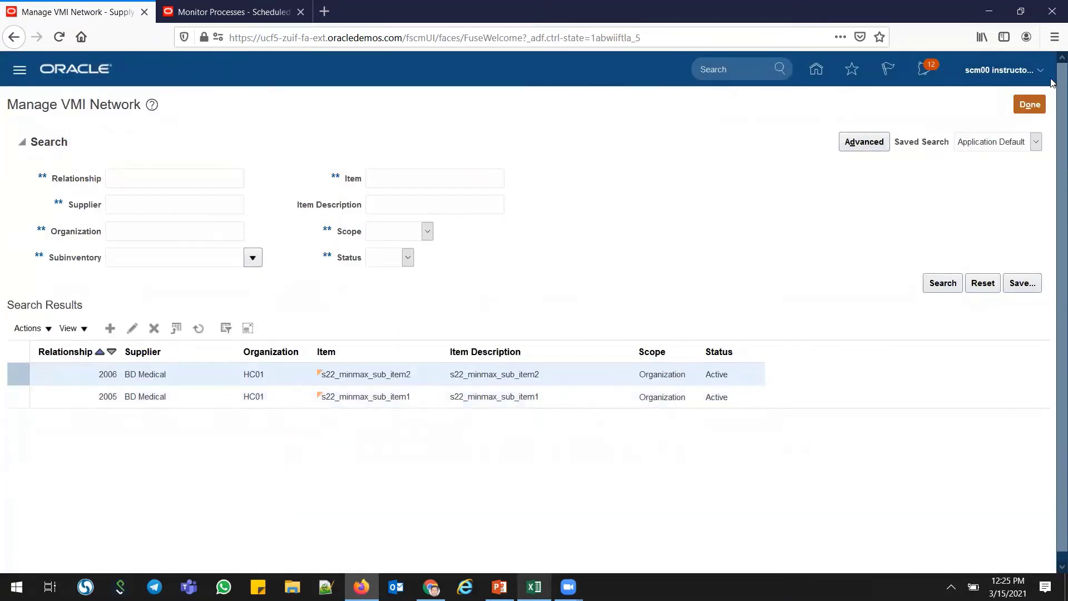
left_click(1031, 104)
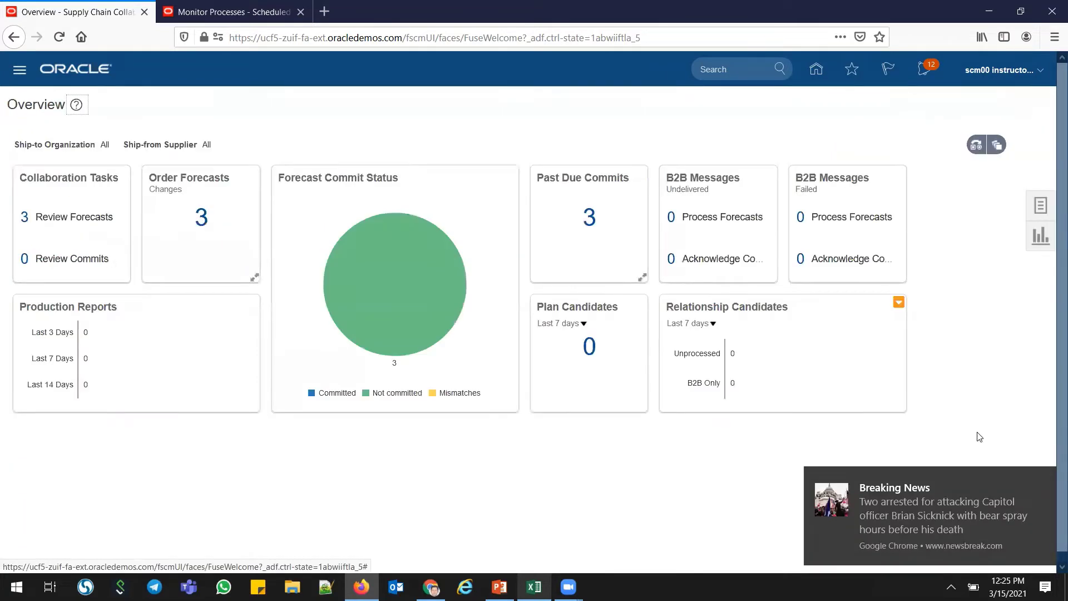
left_click(1044, 481)
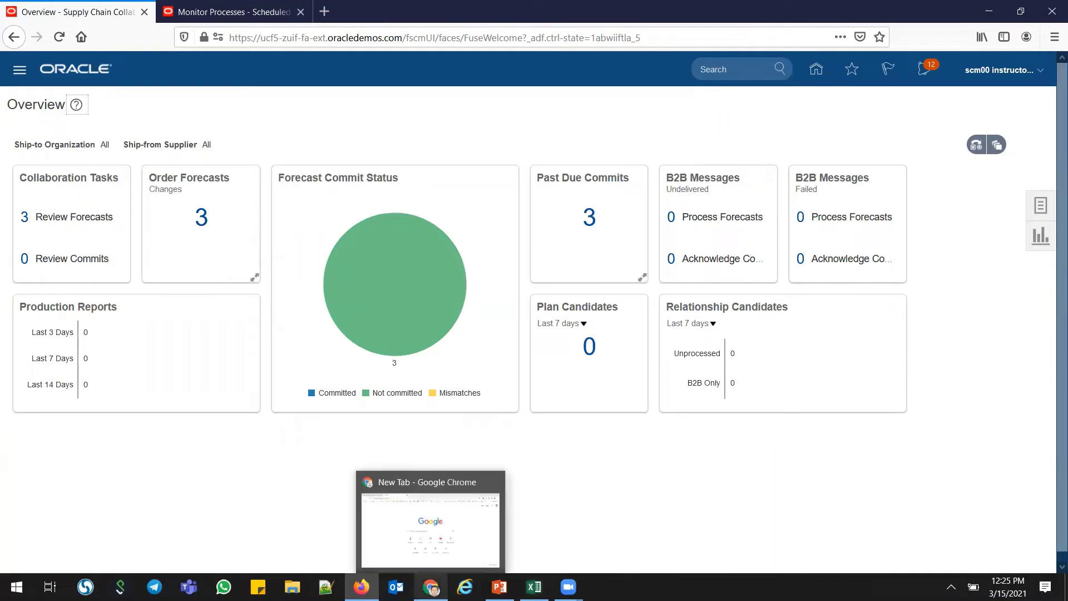
Copy the Oracle Fusion address from Firefox into Chrome, open it there and sign in with the supplier contact's account.
left_click(432, 588)
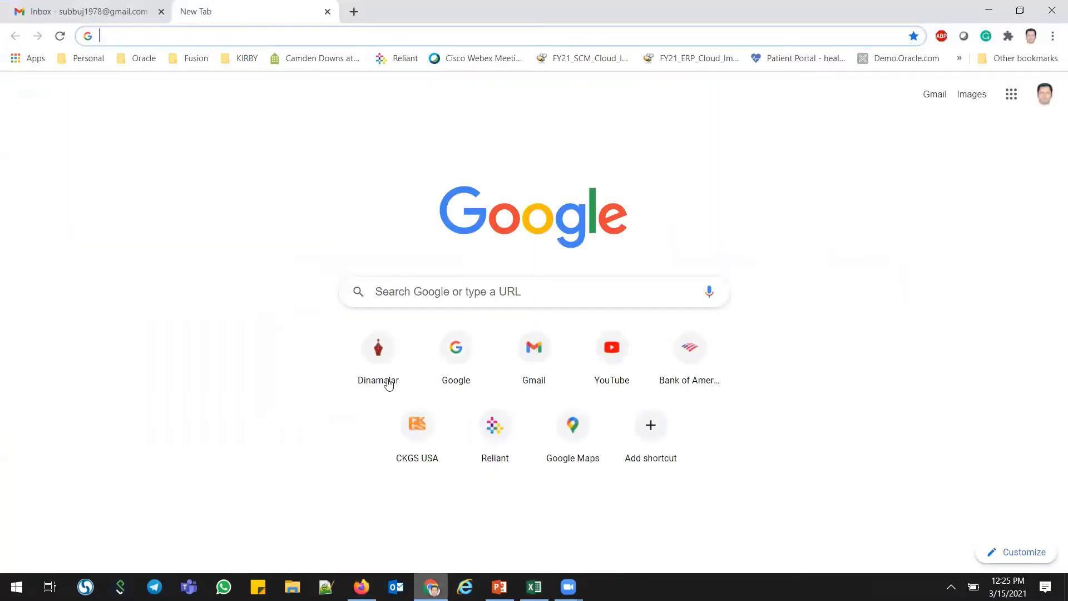
key("alt+Tab")
left_click(272, 44)
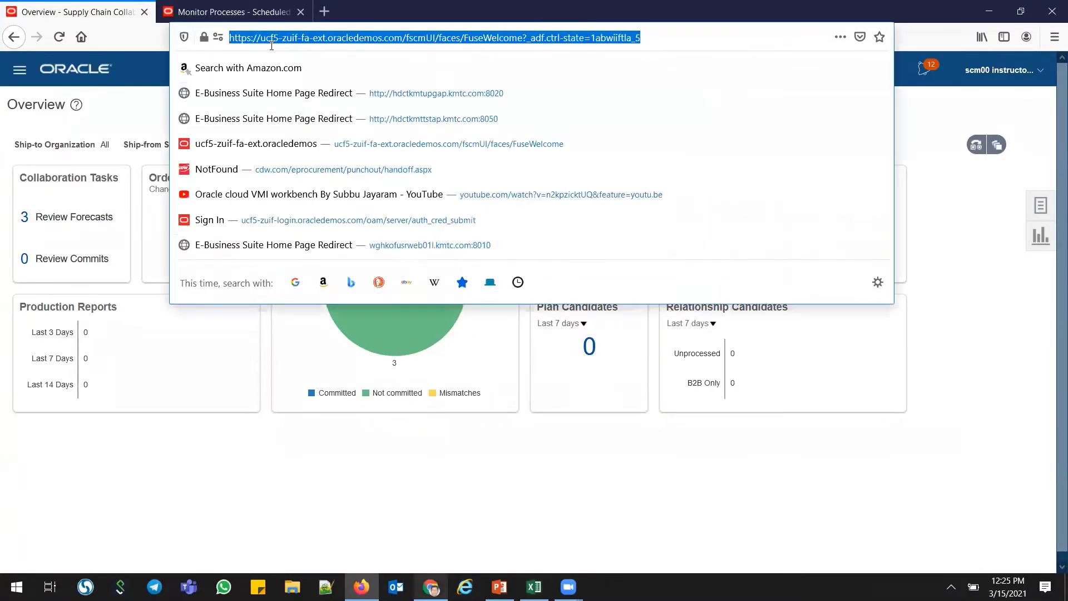
key("ctrl+c")
key("alt+Tab")
left_click(229, 37)
key("ctrl+v")
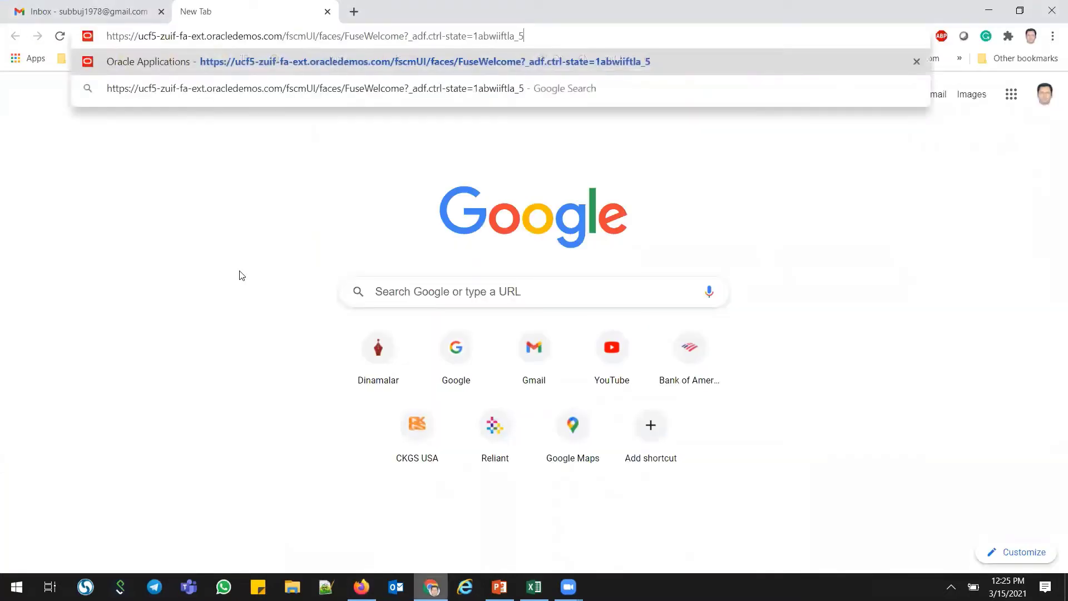
key("Return")
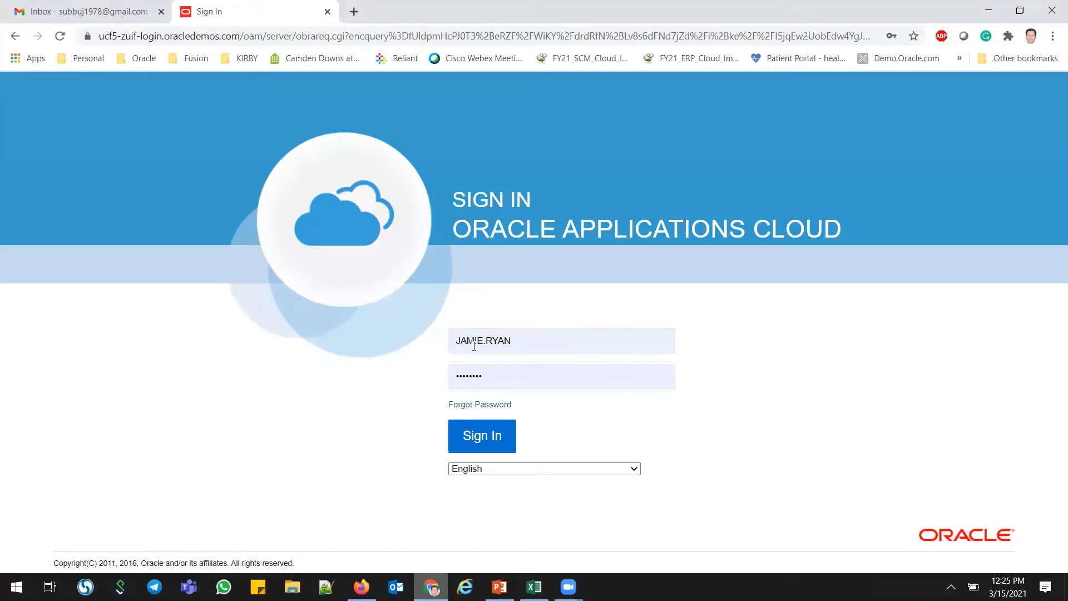
left_click(486, 434)
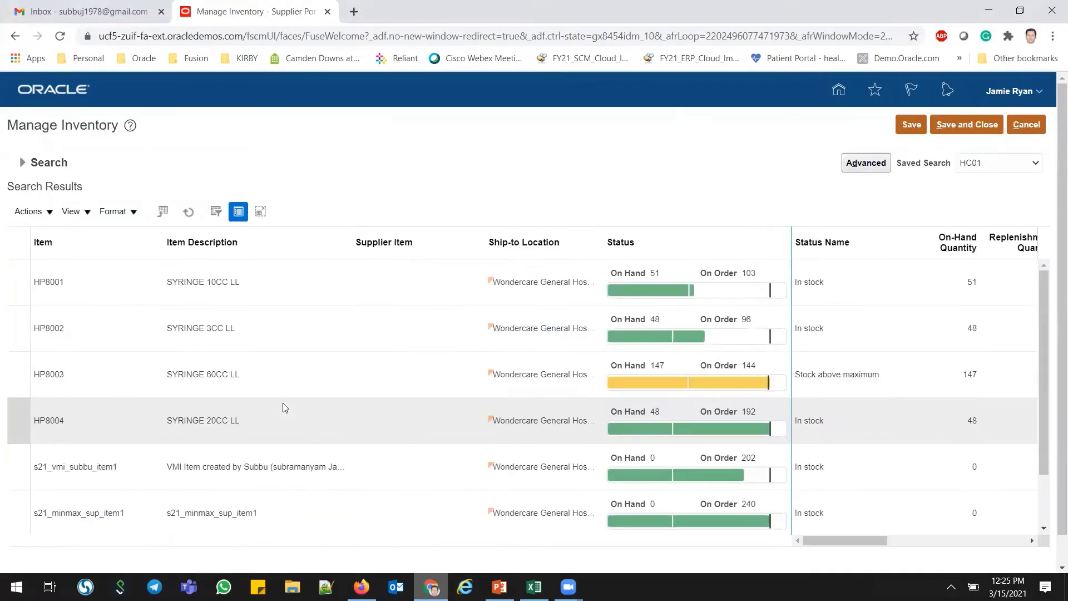
left_click(22, 162)
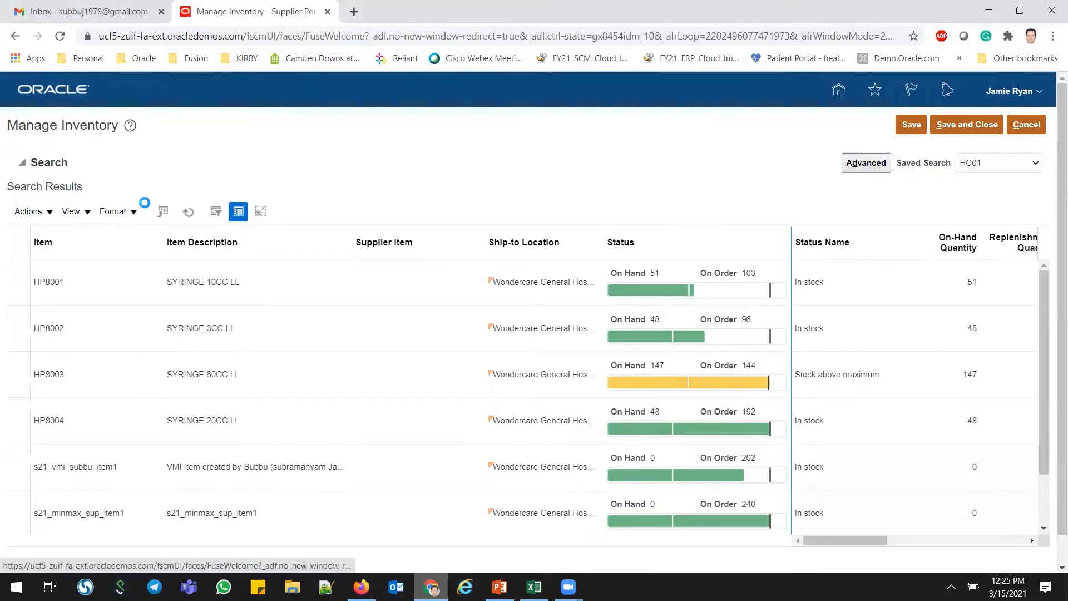
left_click(173, 190)
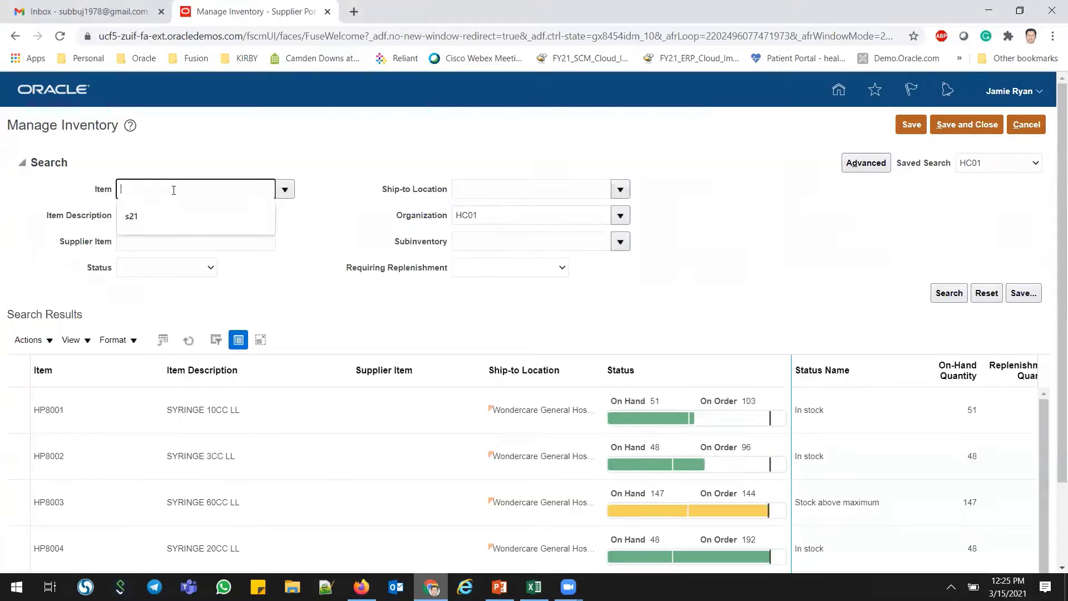
key("ctrl+v")
key("BackSpace")
key("BackSpace")
key("BackSpace")
key("BackSpace")
key("BackSpace")
key("BackSpace")
key("BackSpace")
key("BackSpace")
key("BackSpace")
key("BackSpace")
key("BackSpace")
key("BackSpace")
key("BackSpace")
key("BackSpace")
key("BackSpace")
key("BackSpace")
key("BackSpace")
key("BackSpace")
key("BackSpace")
key("BackSpace")
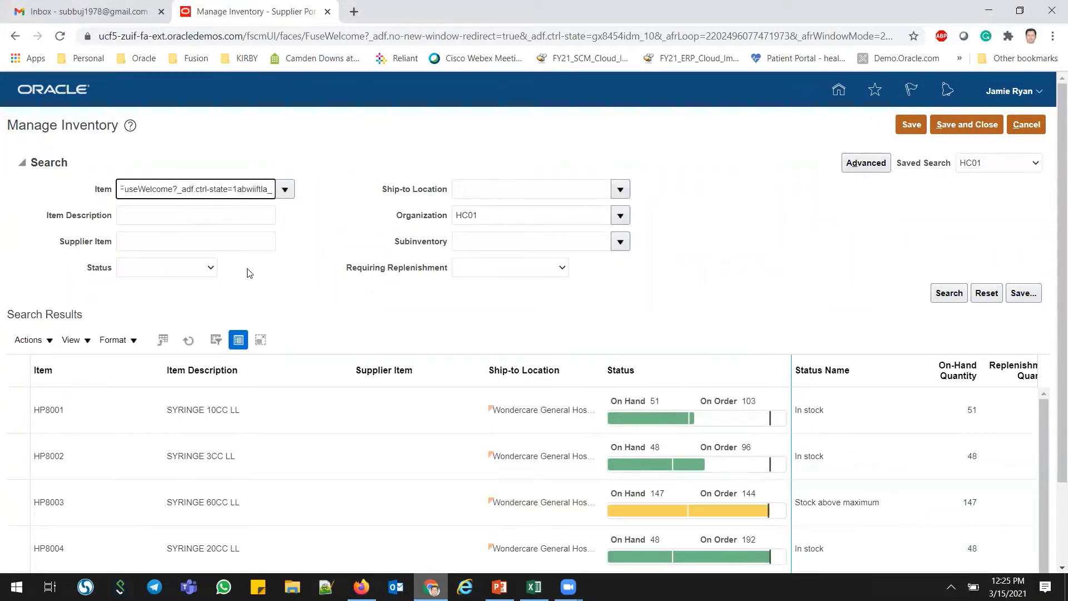
key("BackSpace")
key("BackSpace")
key("BackSpace")
key("BackSpace")
key("BackSpace")
key("BackSpace")
key("BackSpace")
key("BackSpace")
key("BackSpace")
key("BackSpace")
key("BackSpace")
key("BackSpace")
key("BackSpace")
key("BackSpace")
key("BackSpace")
key("BackSpace")
key("BackSpace")
key("BackSpace")
key("BackSpace")
key("BackSpace")
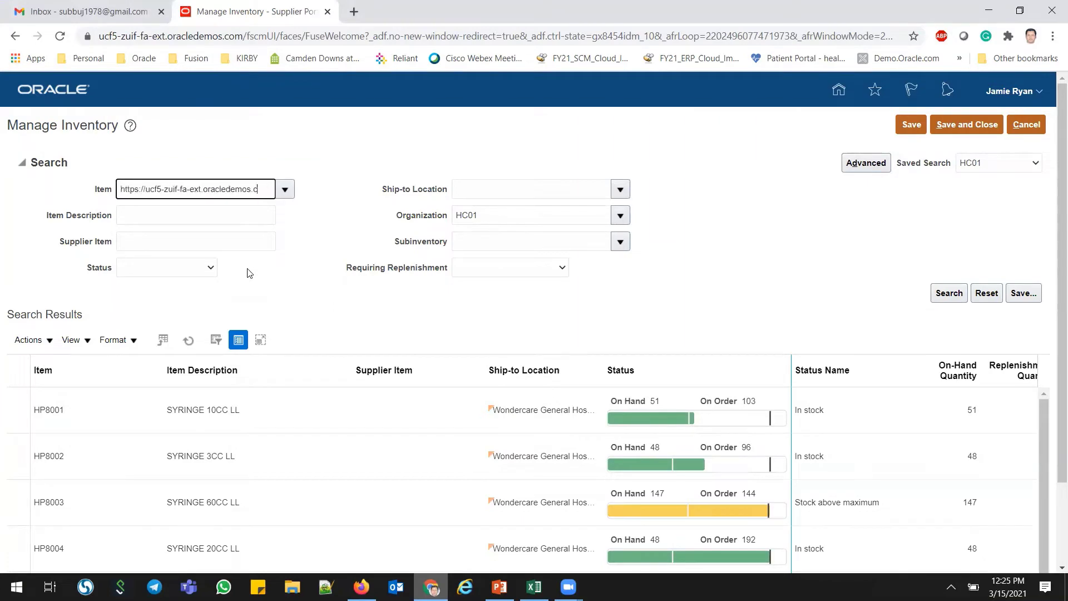
Copy item s22_minmax_sub_item1 from the Excel sheet into the Manage Inventory Item field and run the search.
key("alt+Tab")
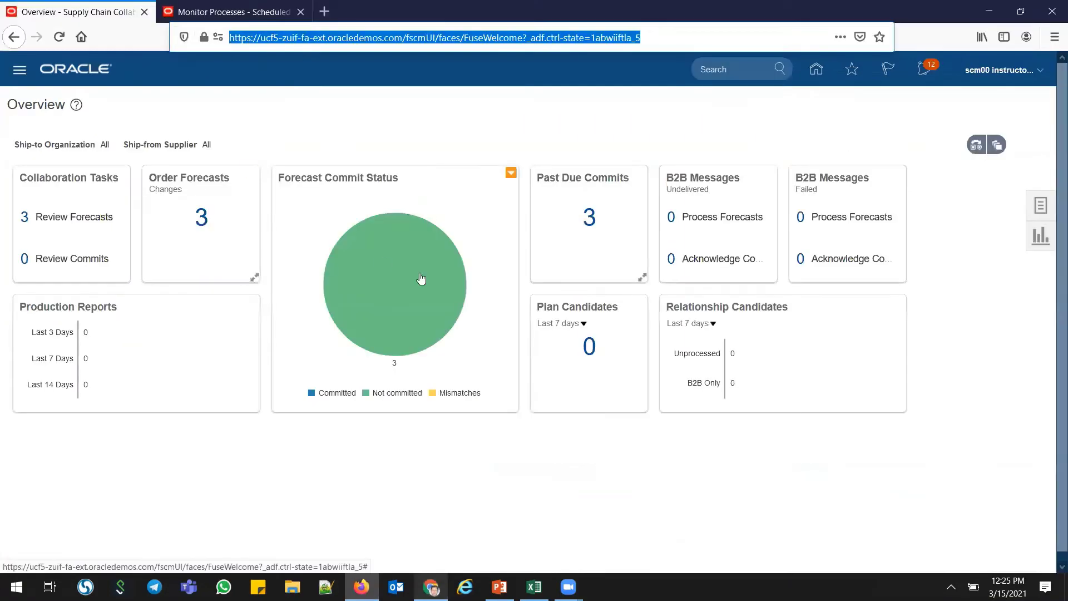
key("alt+Tab")
key("alt+Tab")
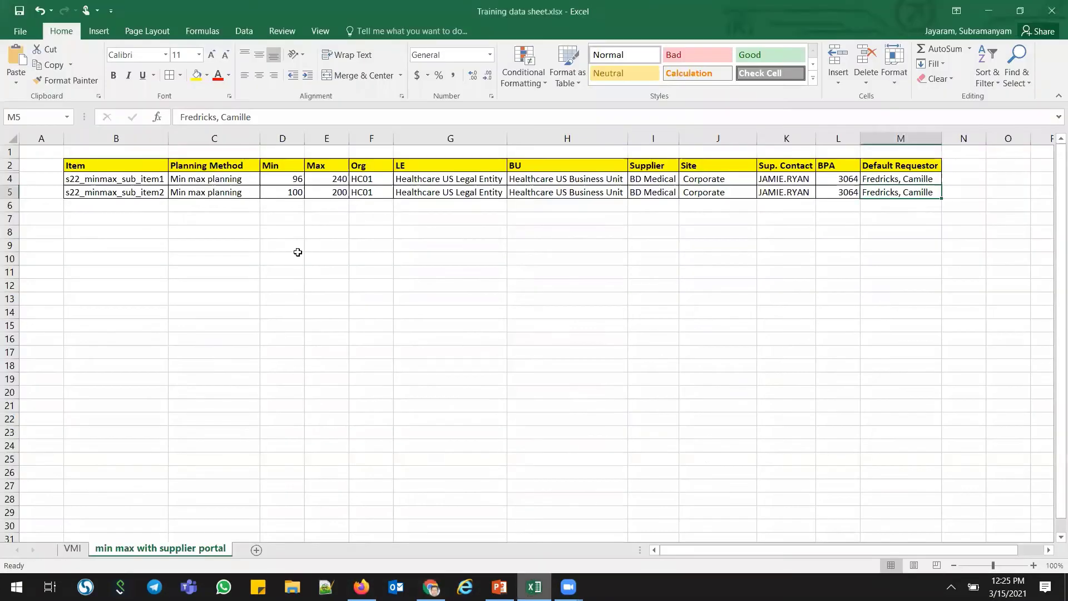
left_click(115, 178)
key("ctrl+c")
key("alt+Tab")
key("ctrl+v")
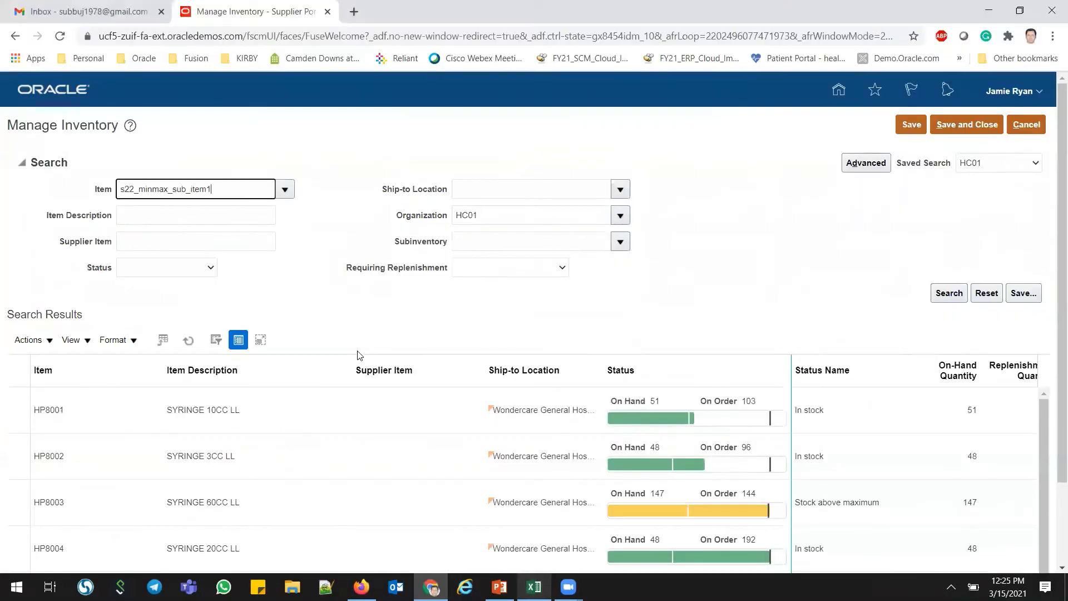
left_click(947, 293)
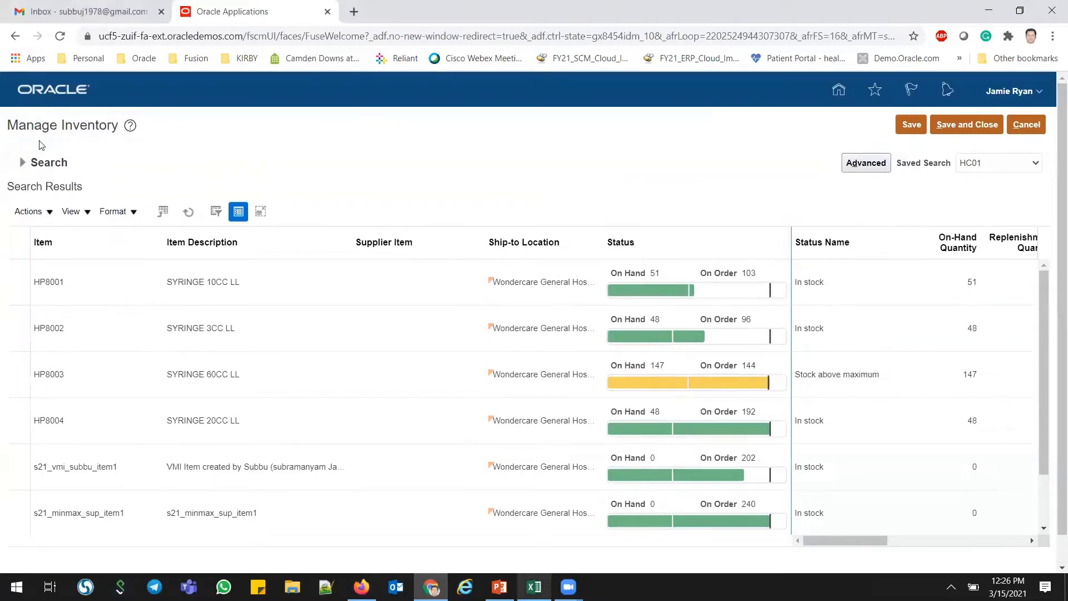
Search the HC01 inventory for item s22_minmax_sub_item with status Out of stock and look through the listed items.
left_click(22, 162)
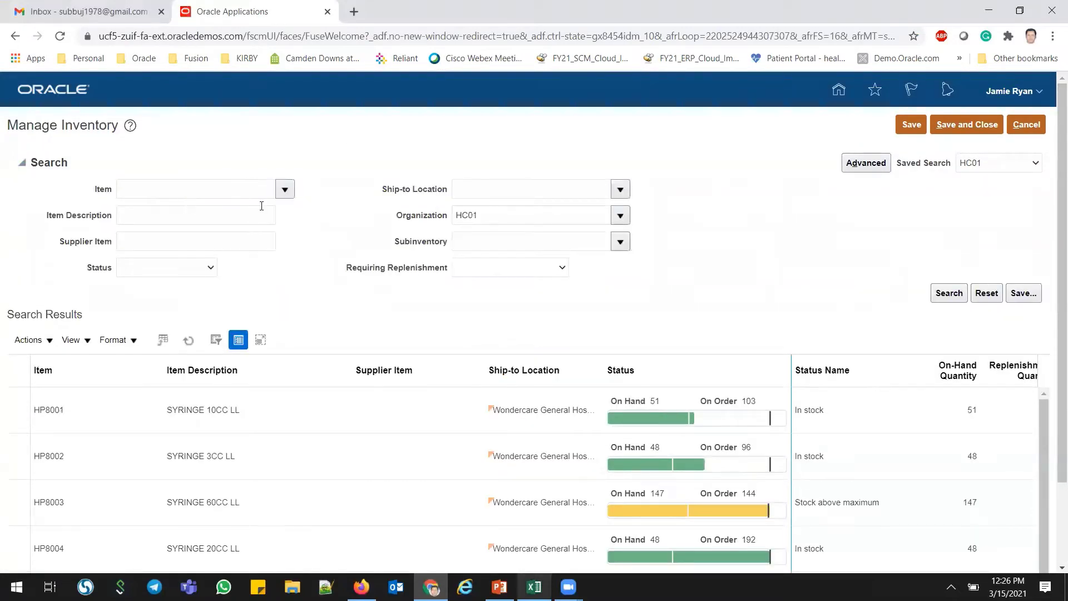
left_click(167, 268)
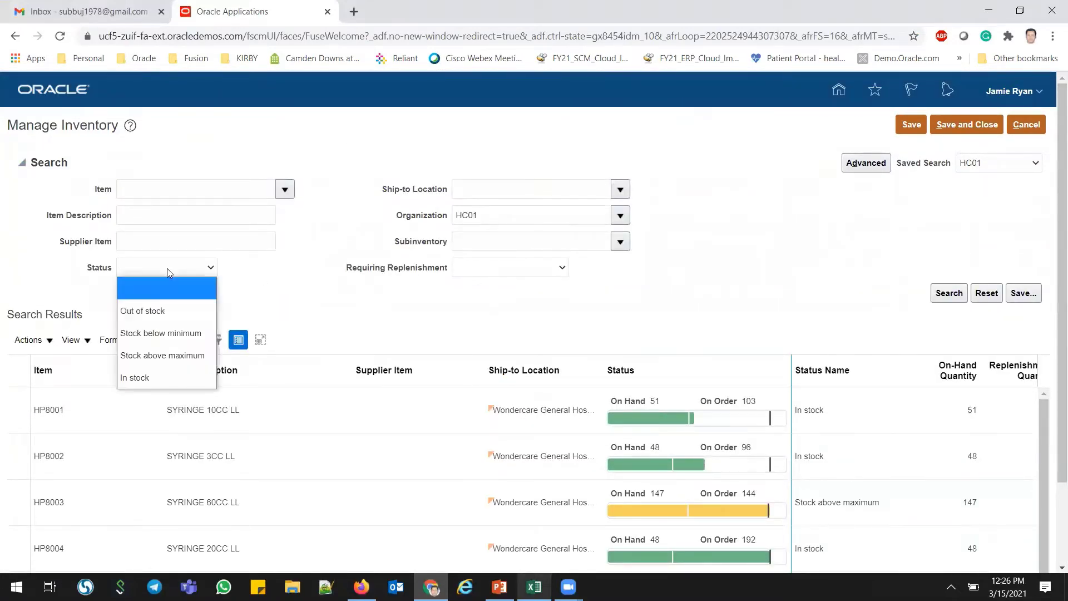
left_click(156, 315)
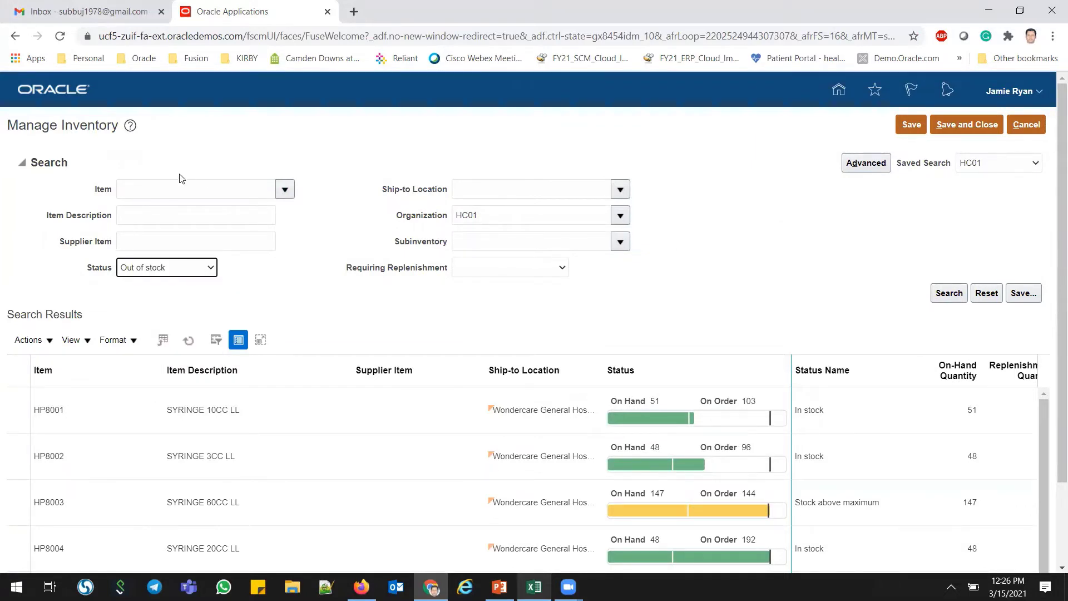
left_click(165, 184)
key("ctrl+v")
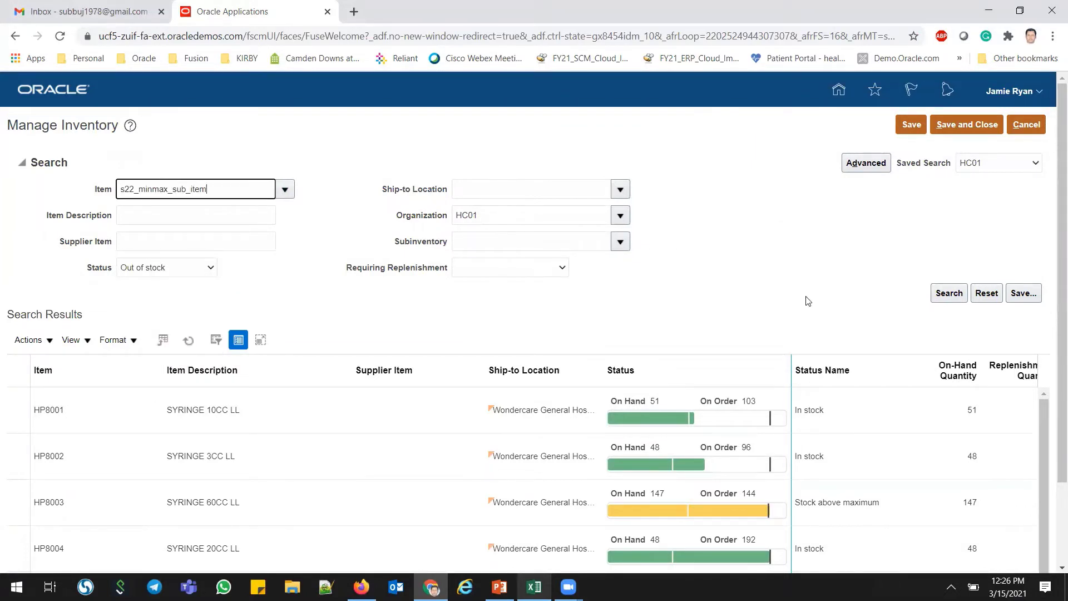
left_click(950, 293)
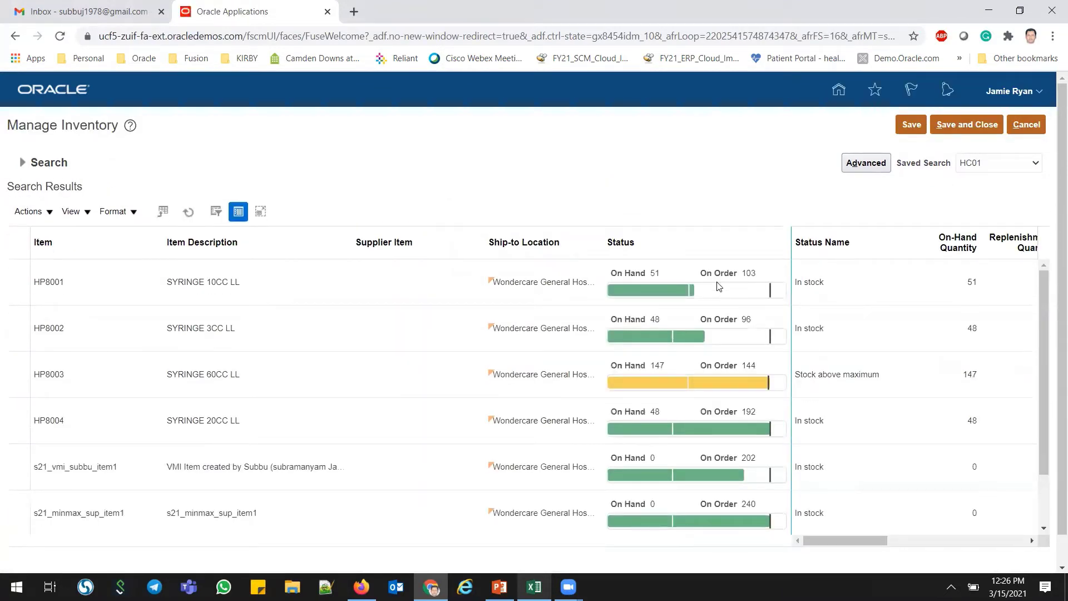
scroll(1047, 345, "down", 1)
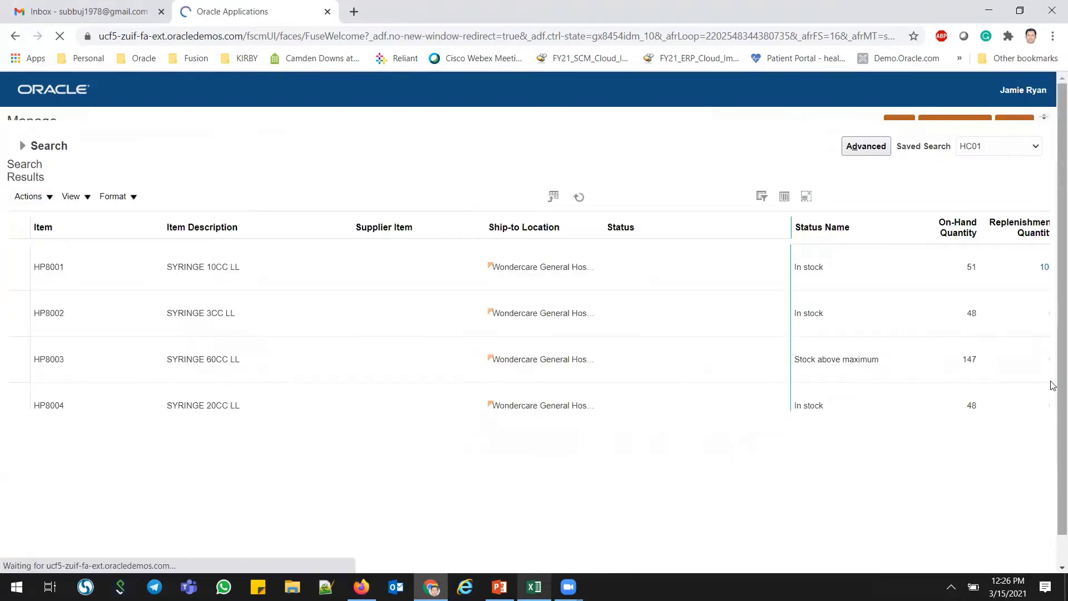
scroll(1052, 420, "down", 2)
scroll(1052, 418, "down", 3)
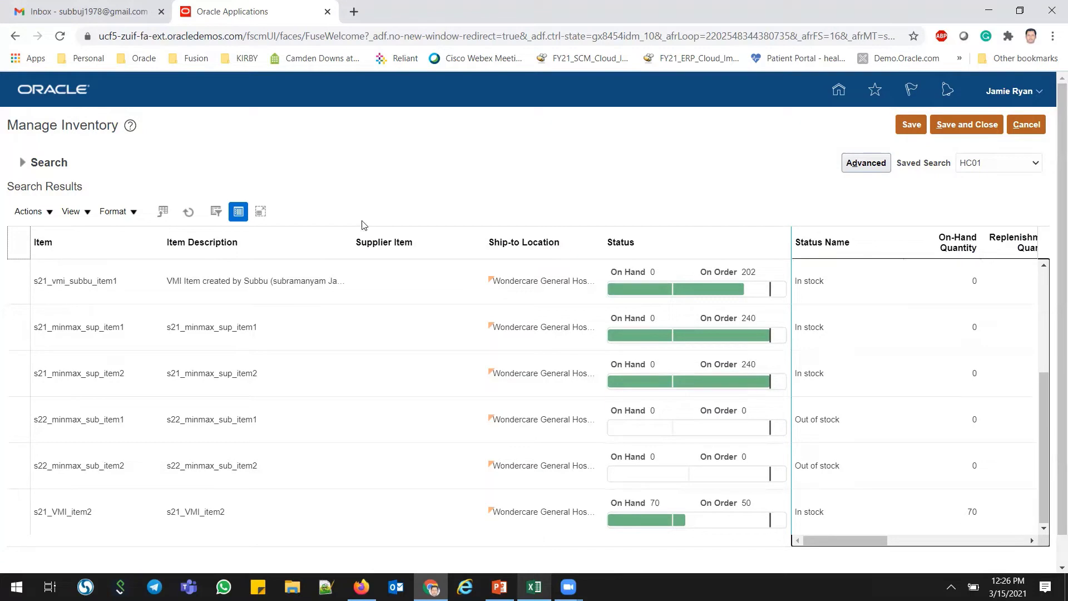
Search the HC01 inventory by status Out of stock alone and examine the two s22_minmax_sub items' stock status and minimum and maximum quantities.
left_click(23, 163)
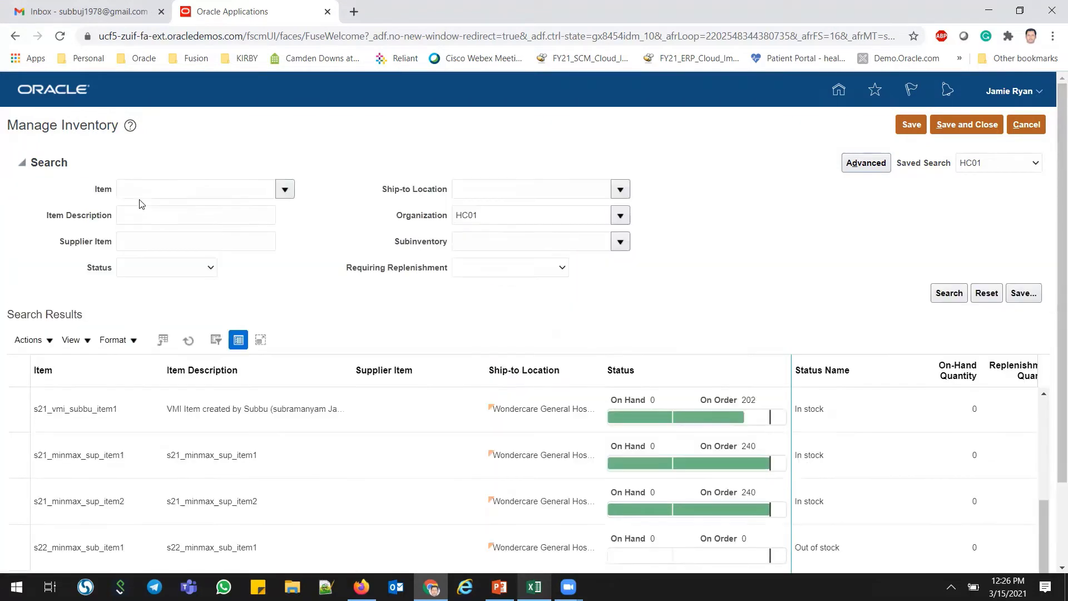
left_click(164, 266)
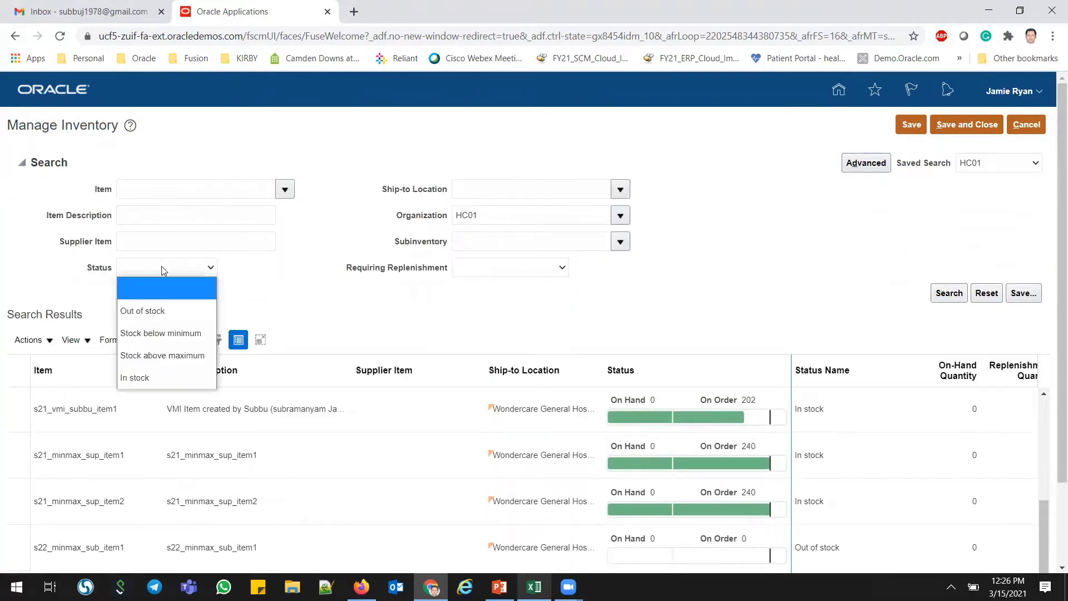
left_click(156, 309)
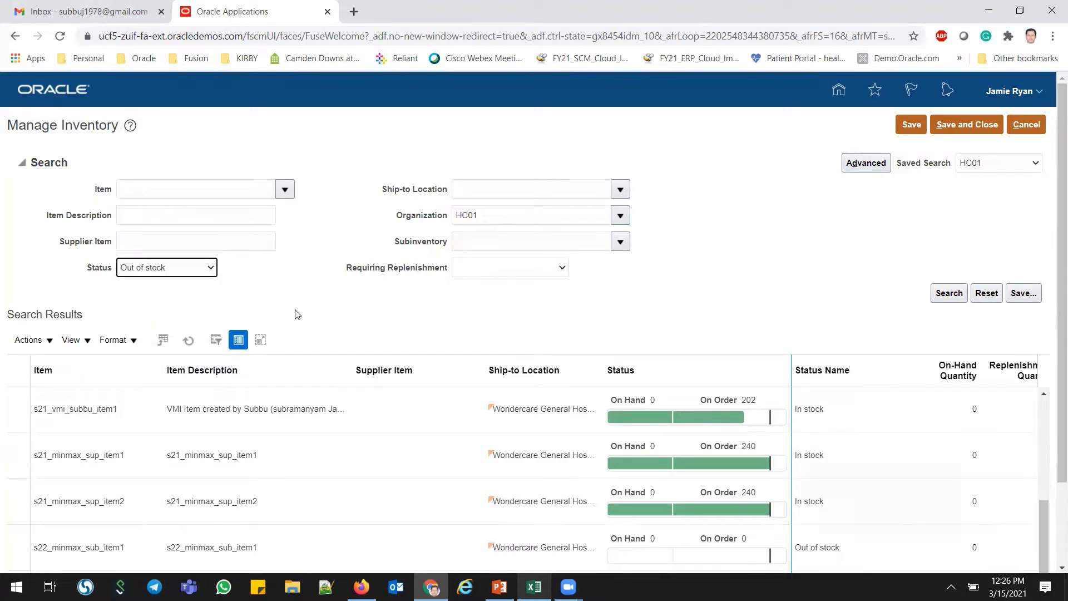
scroll(557, 356, "down", 2)
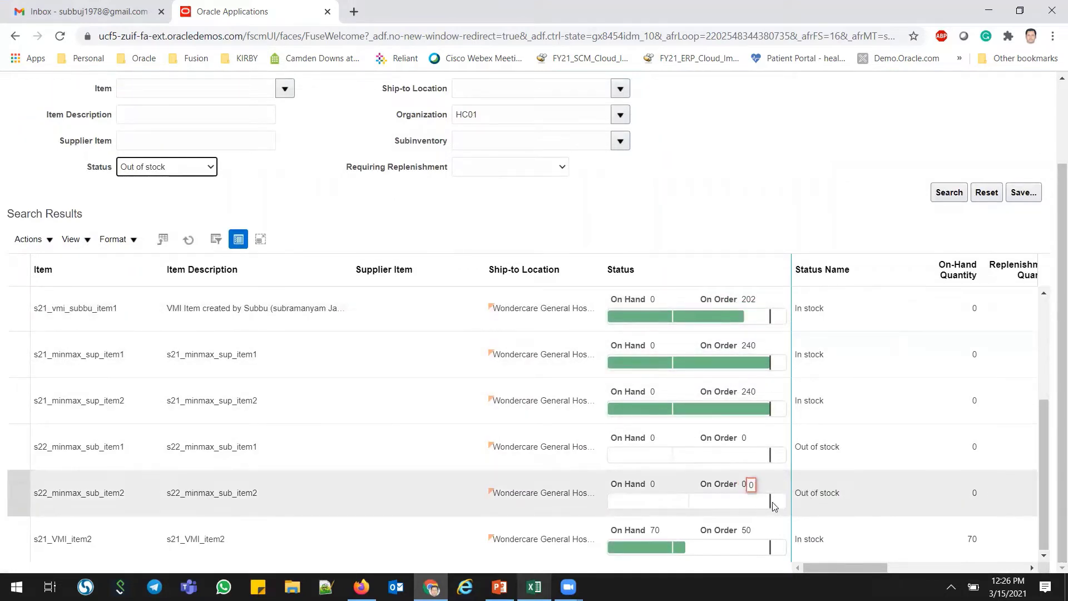
left_click_drag(1046, 446, 1037, 360)
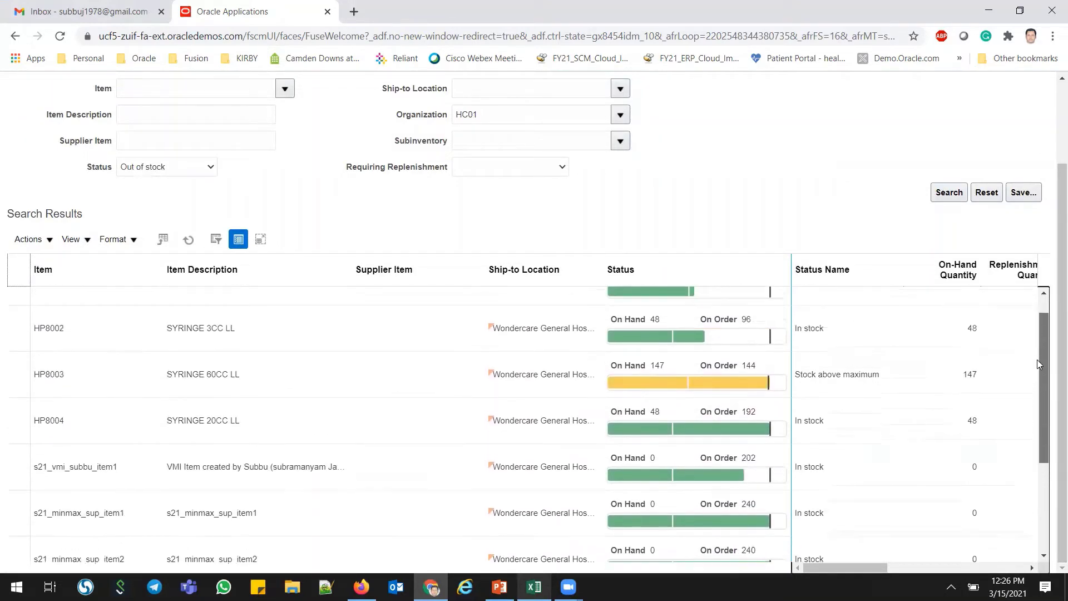
mouse_move(696, 393)
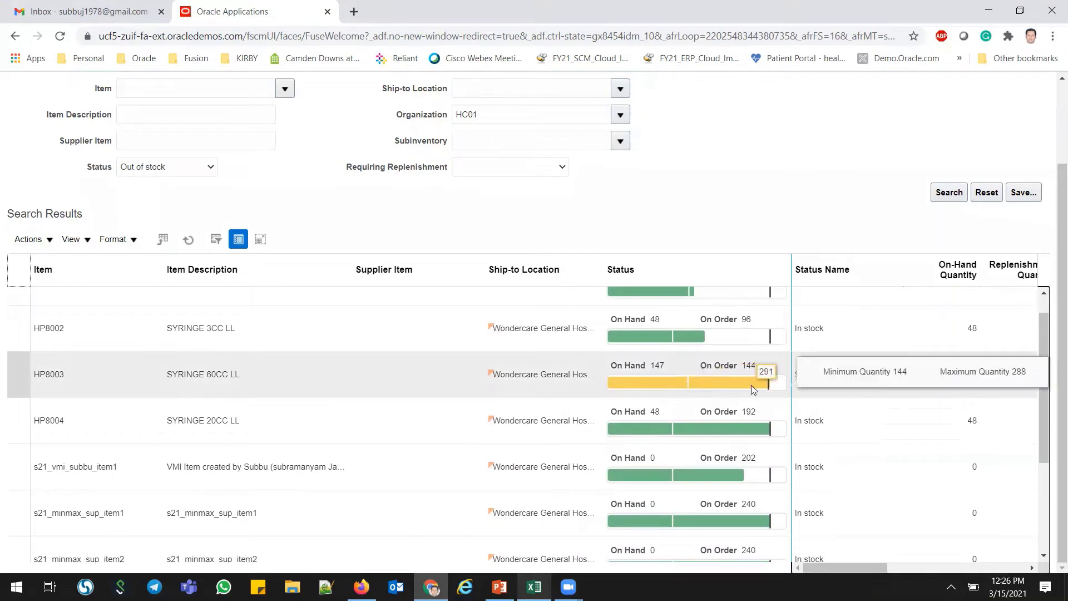
left_click_drag(1051, 334, 1047, 421)
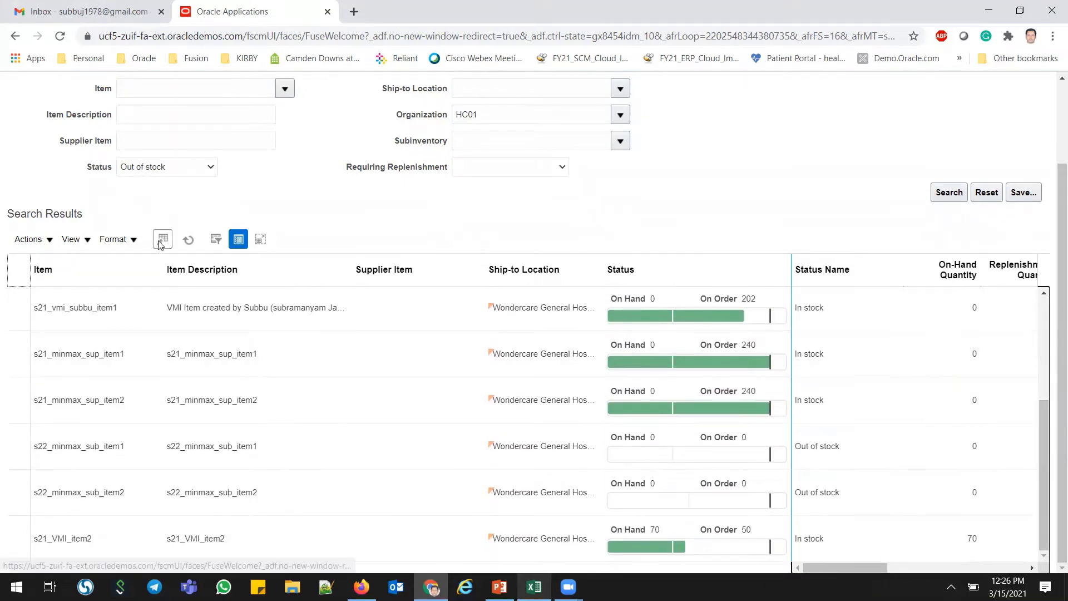
left_click(944, 195)
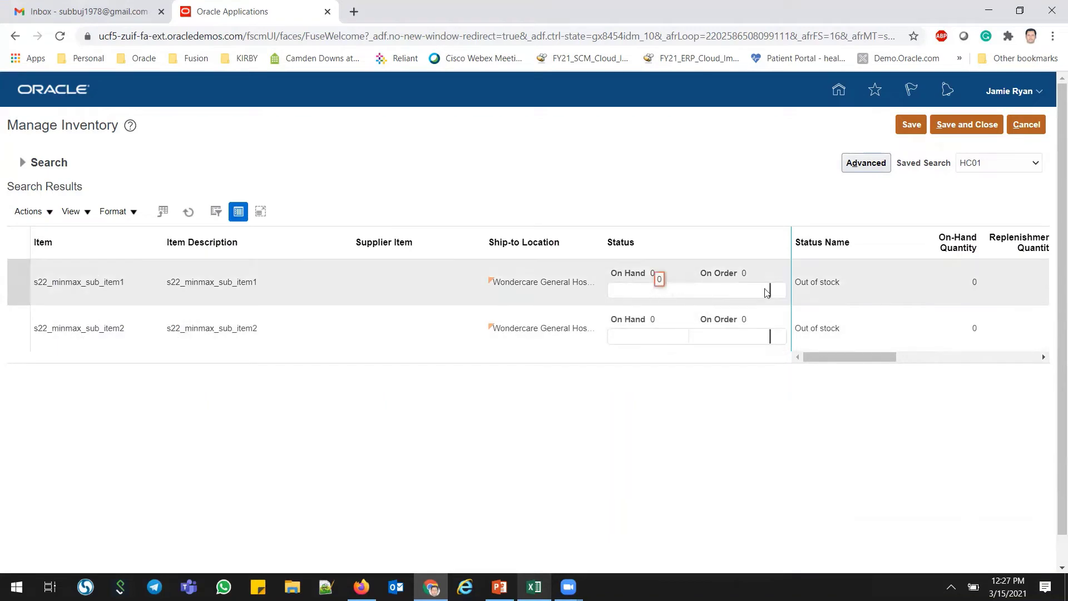
mouse_move(648, 294)
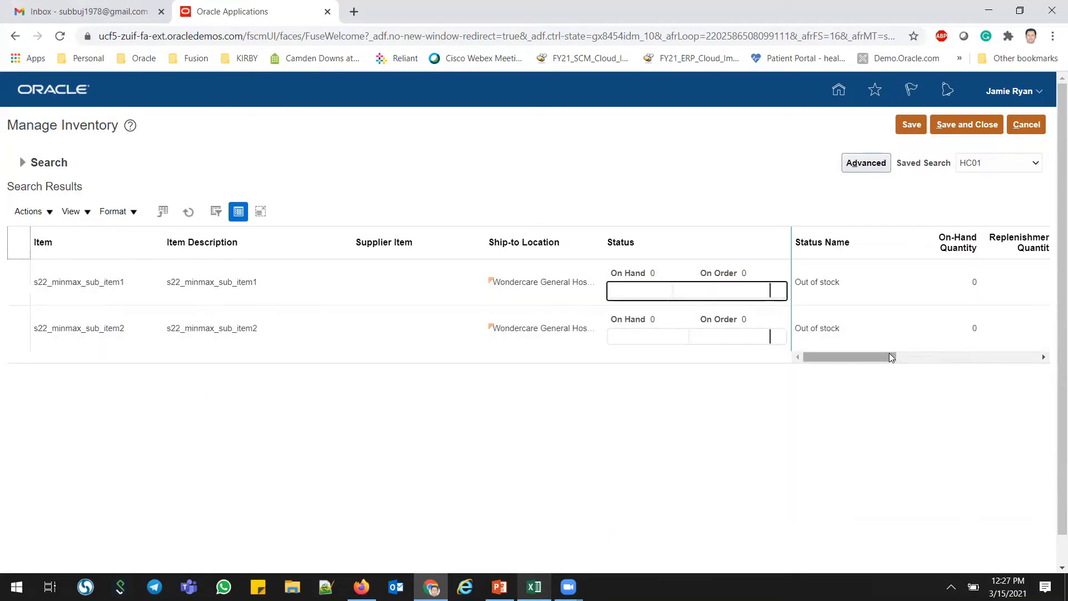
left_click_drag(884, 358, 1027, 360)
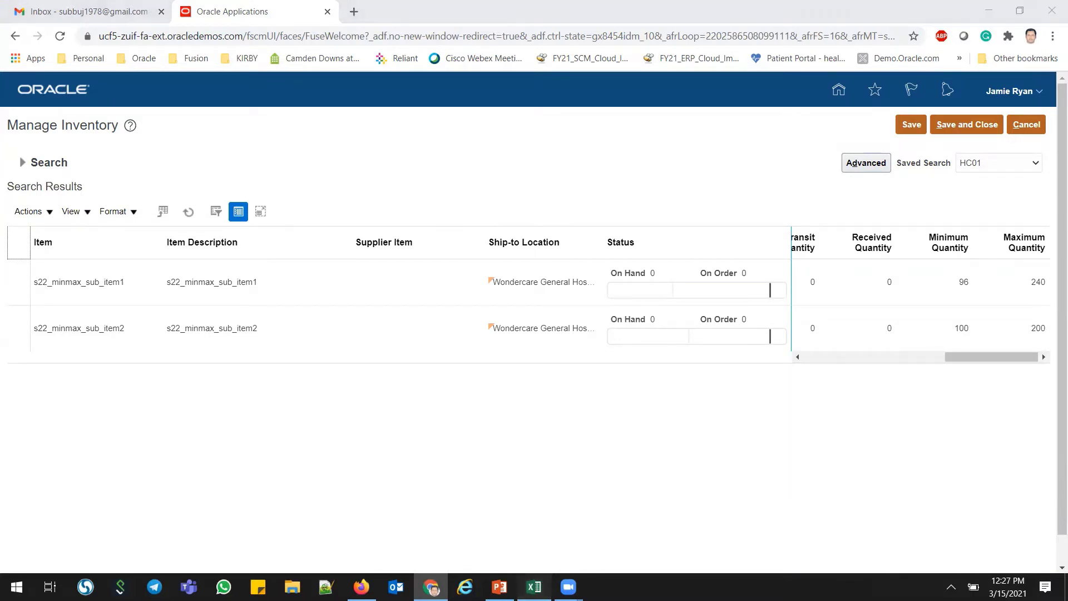
Switch to the Scheduled Processes page in Firefox and choose the Print Min-Max Planning Report job for the new process.
key("alt+Tab")
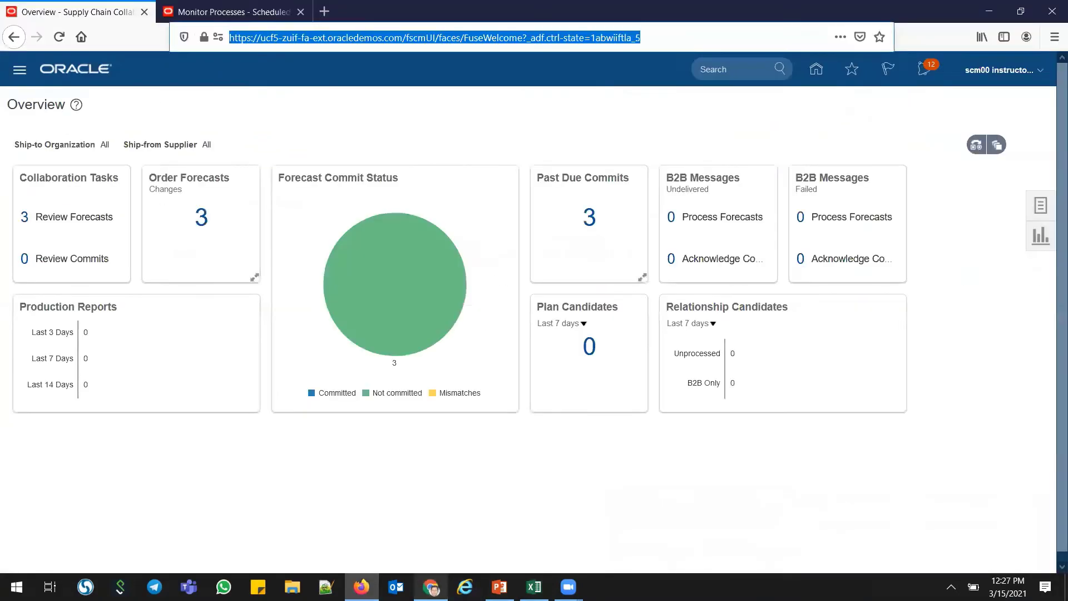
key("alt+Tab")
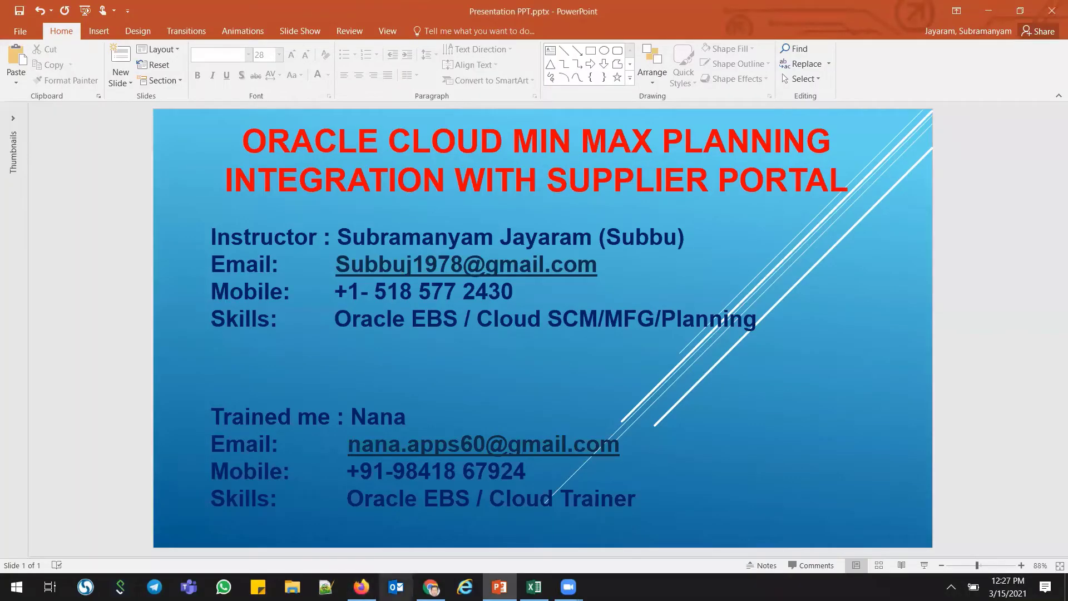
key("alt+Tab")
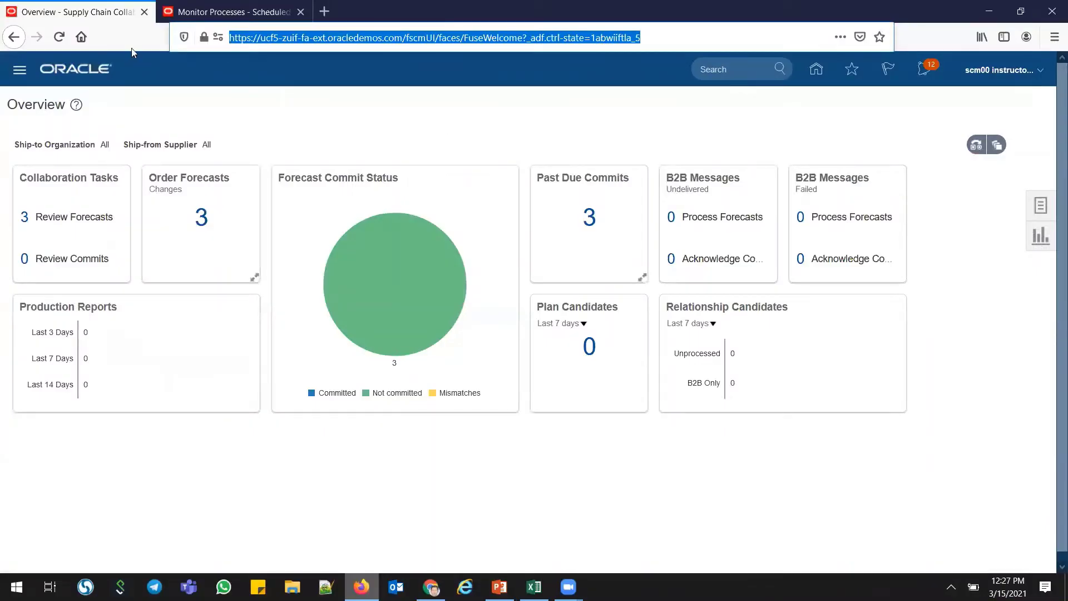
left_click(232, 12)
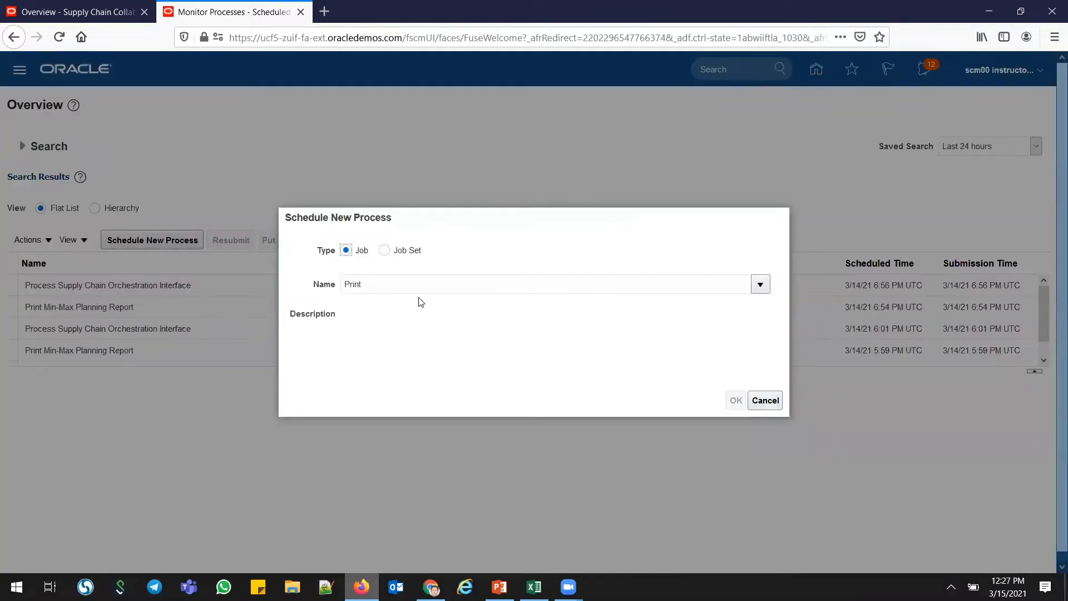
left_click(413, 285)
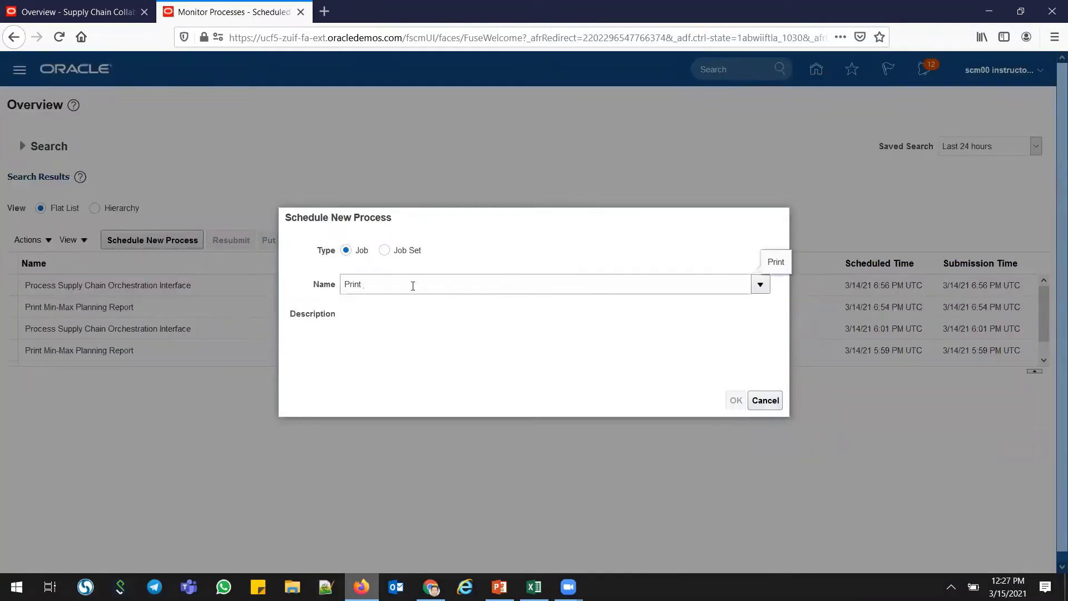
type("minx")
key("BackSpace")
key("BackSpace")
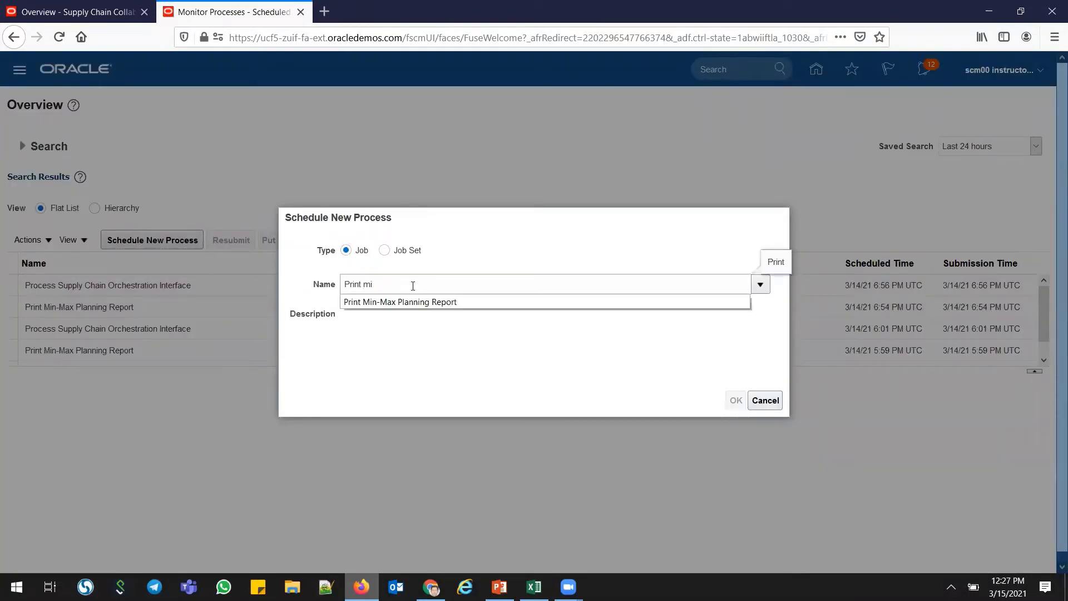
left_click(418, 301)
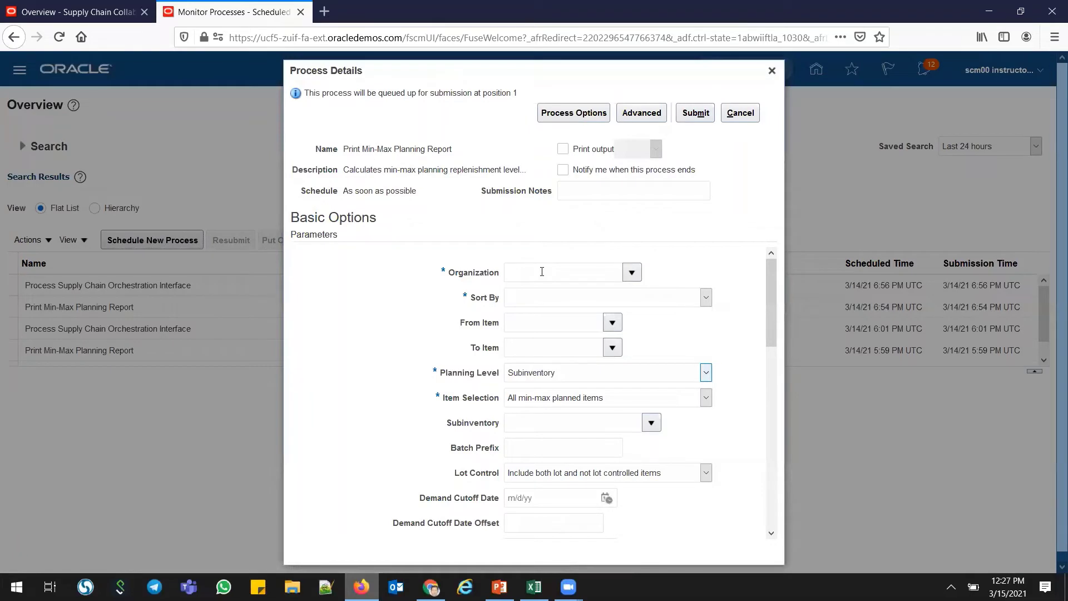
Set the report's Organization to HC01 and Sort By to Inventory item.
left_click(527, 274)
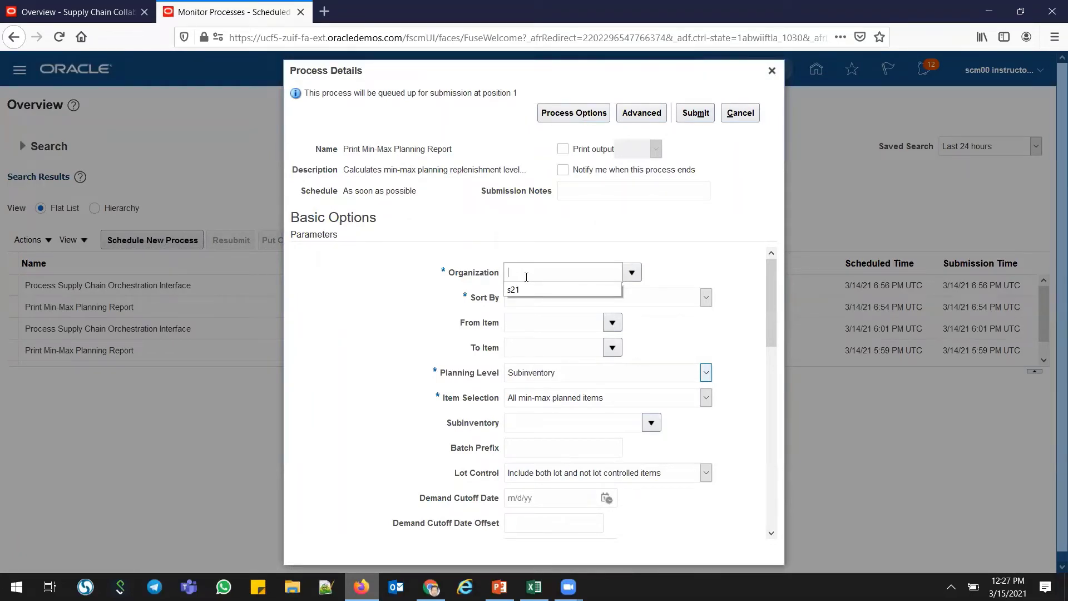
type("HC01")
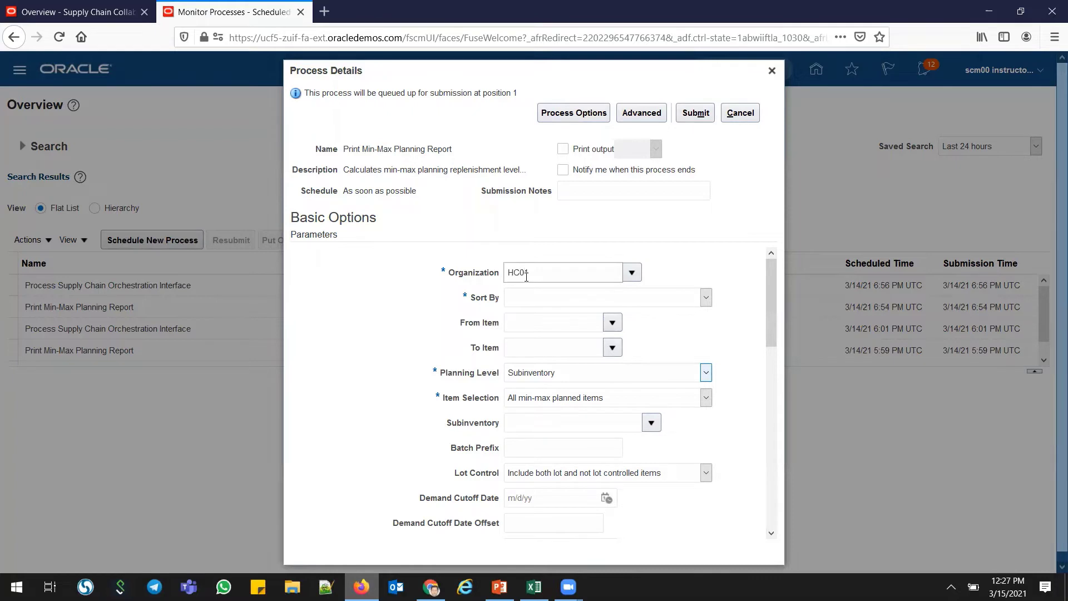
key("Tab")
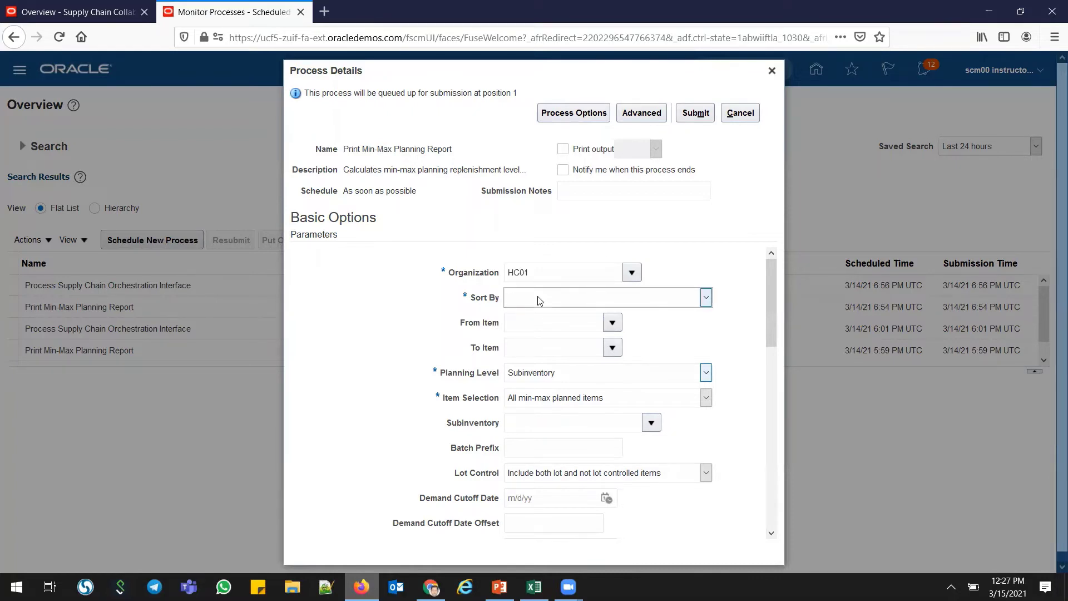
left_click(539, 300)
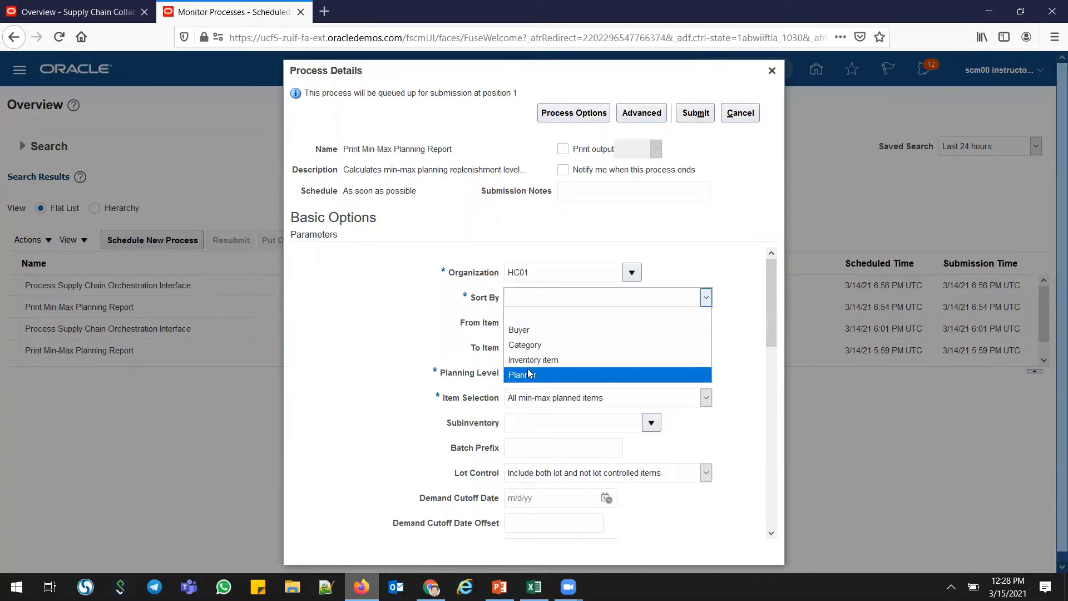
left_click(528, 360)
Set From Item to s22_minmax_sub_item1, copied from the Excel sheet, and To Item to s22_minmax_sub_item2.
left_click(525, 324)
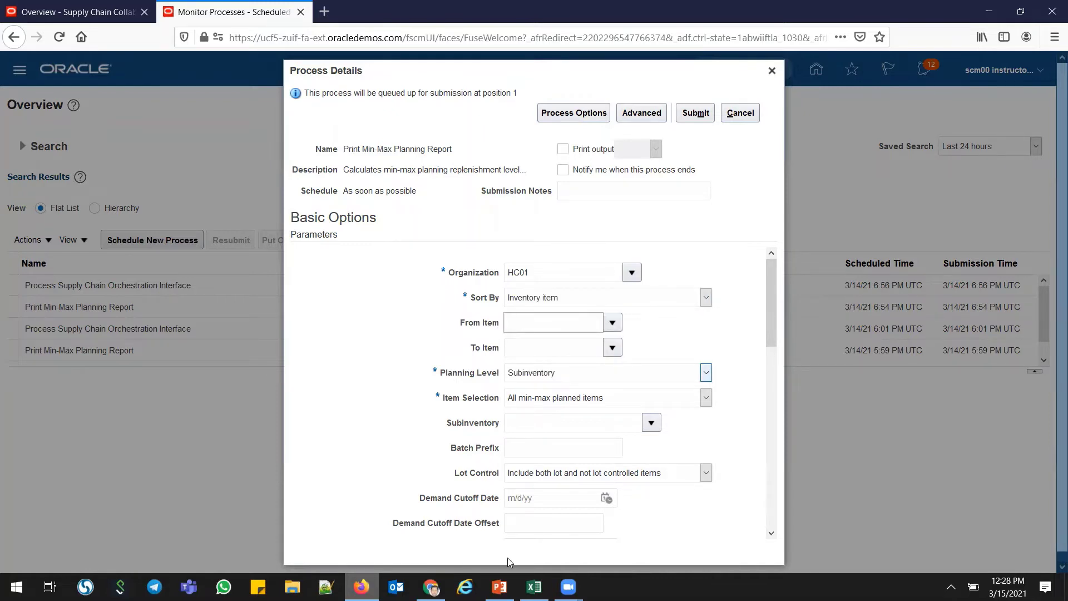
left_click(534, 587)
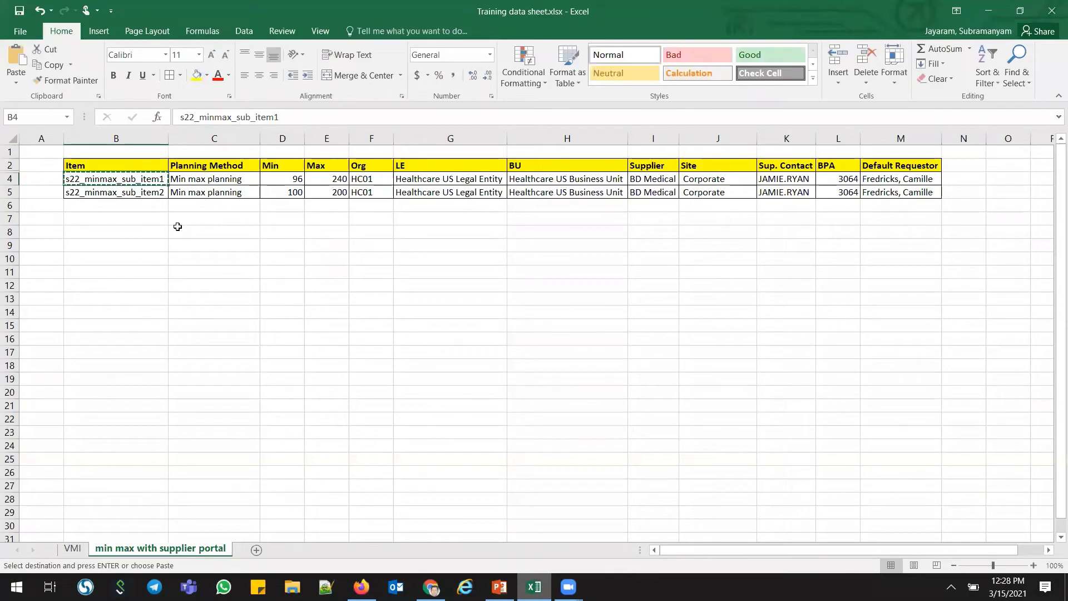
key("alt+Tab")
type("s22_minmax_sub_item1")
key("Tab")
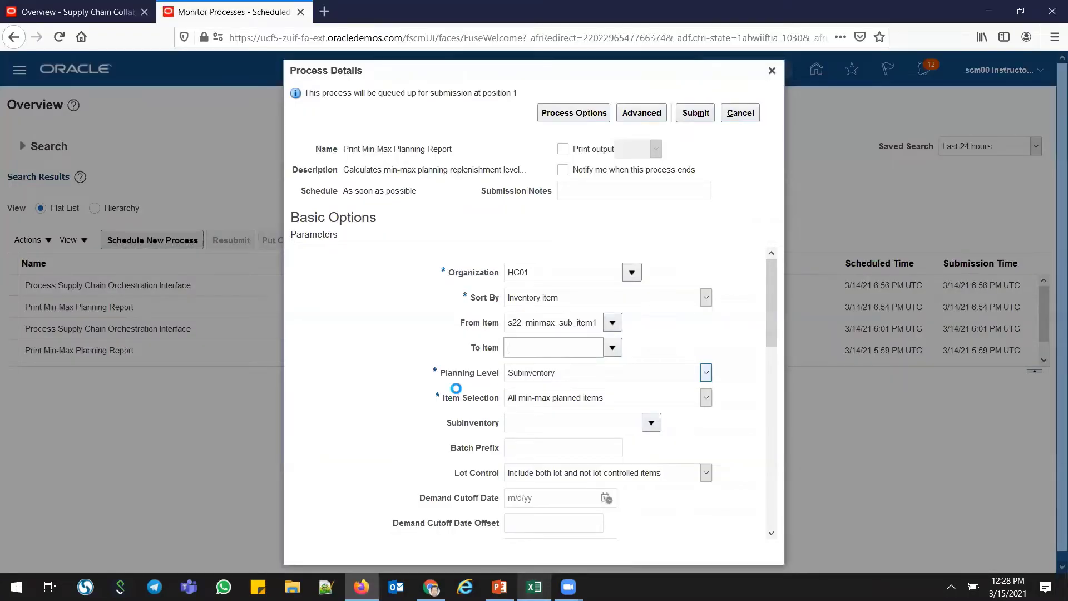
type("s22_minmax_sub_item1")
type("2")
key("Tab")
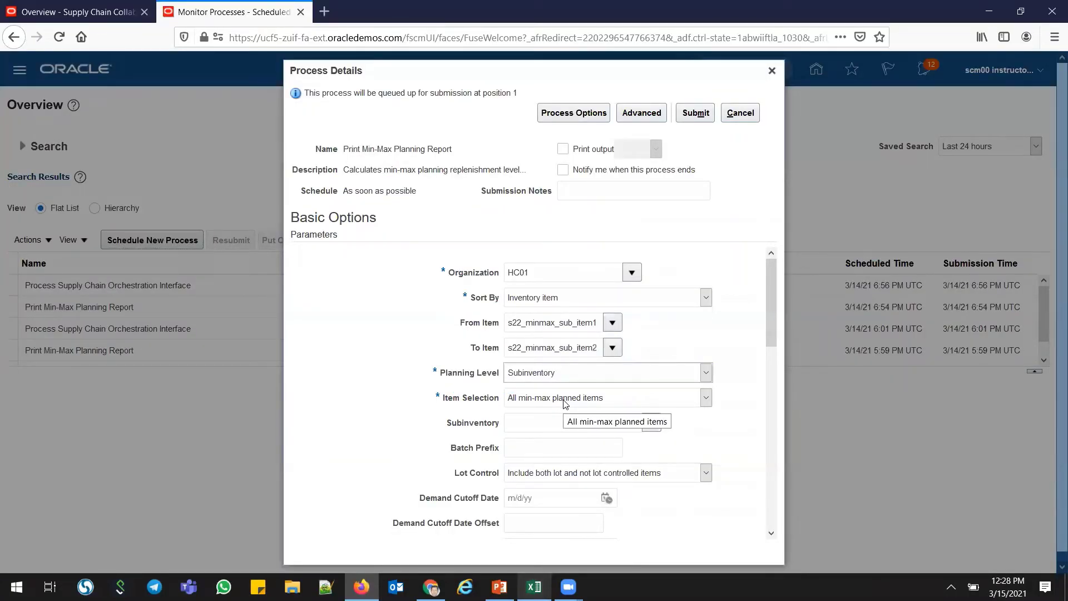
Set the report's Planning Level to Organization and Restock to Yes, leaving the demand and supply cutoff fields blank.
left_click(540, 376)
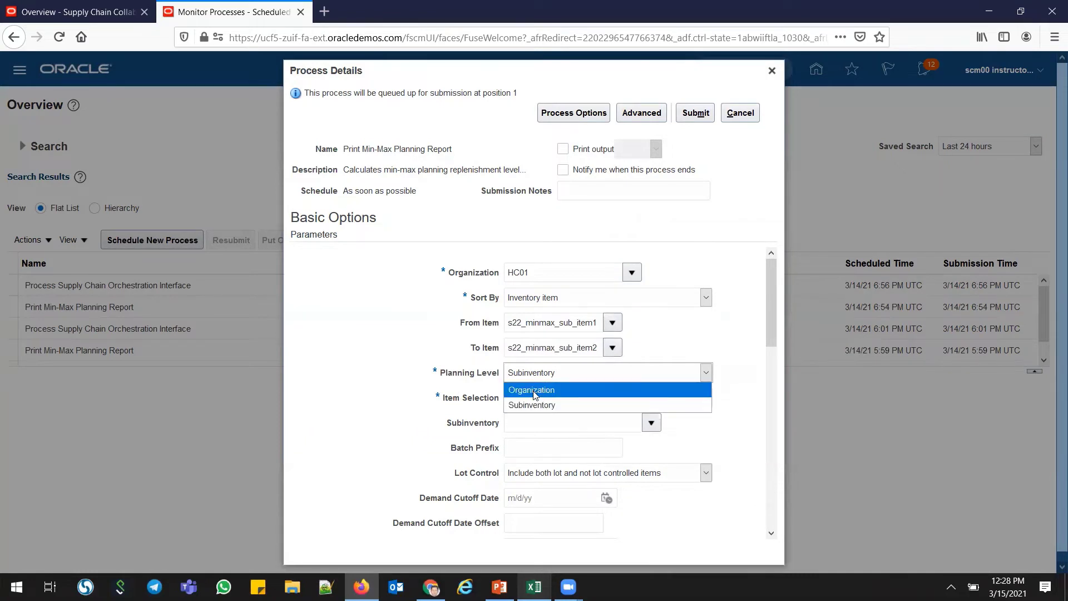
left_click(533, 391)
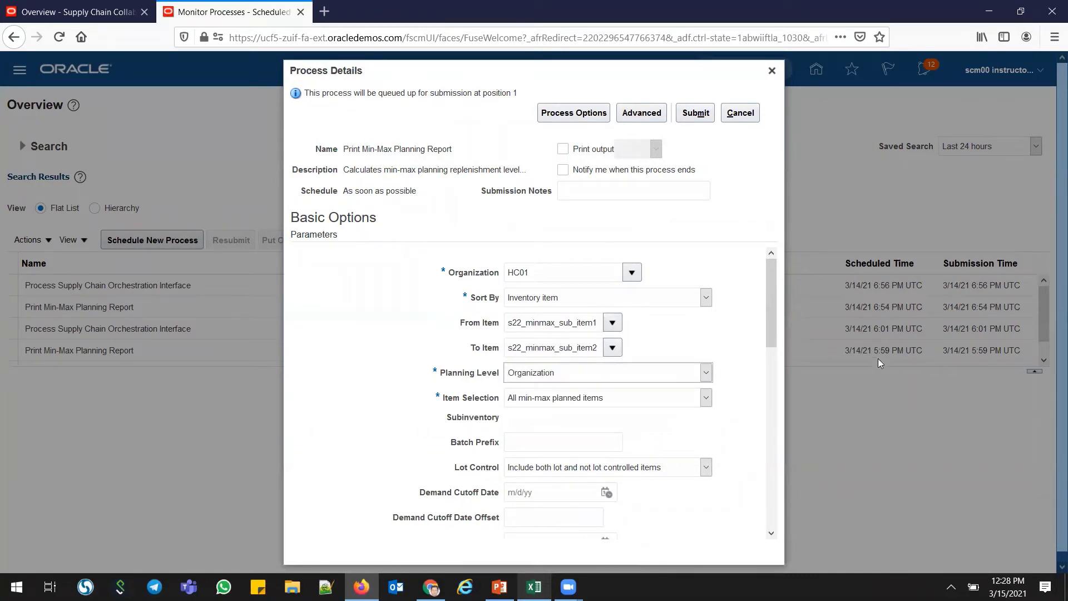
left_click_drag(771, 318, 767, 366)
left_click(537, 365)
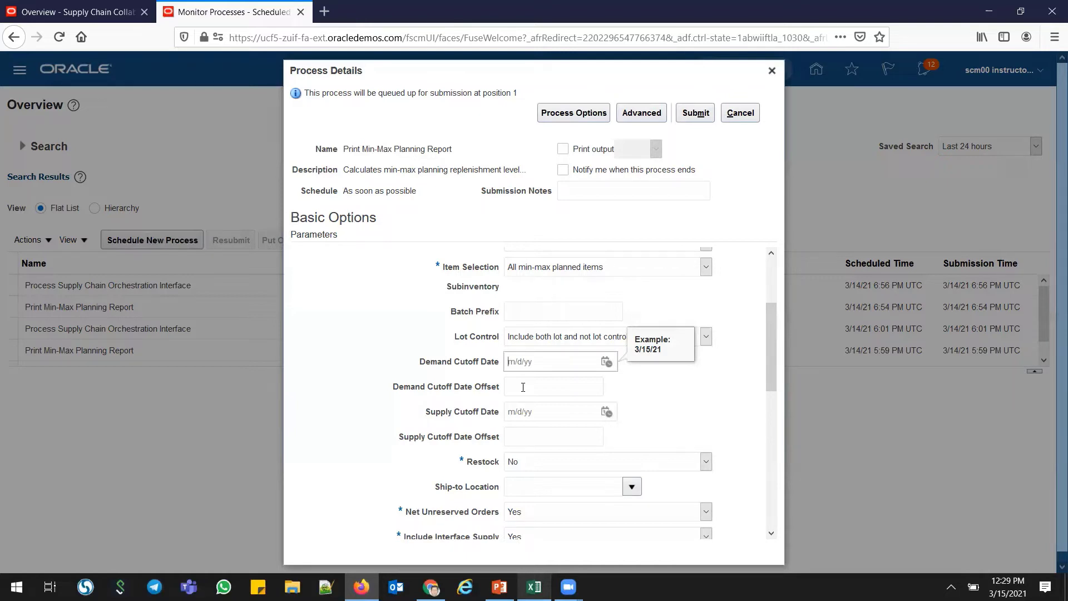
left_click(523, 436)
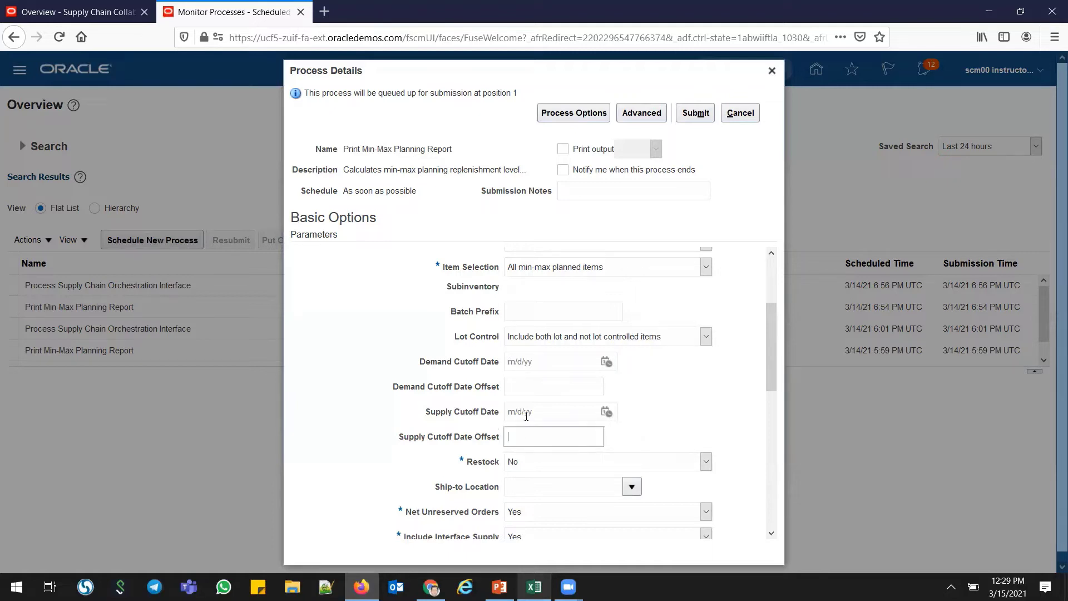
left_click(527, 414)
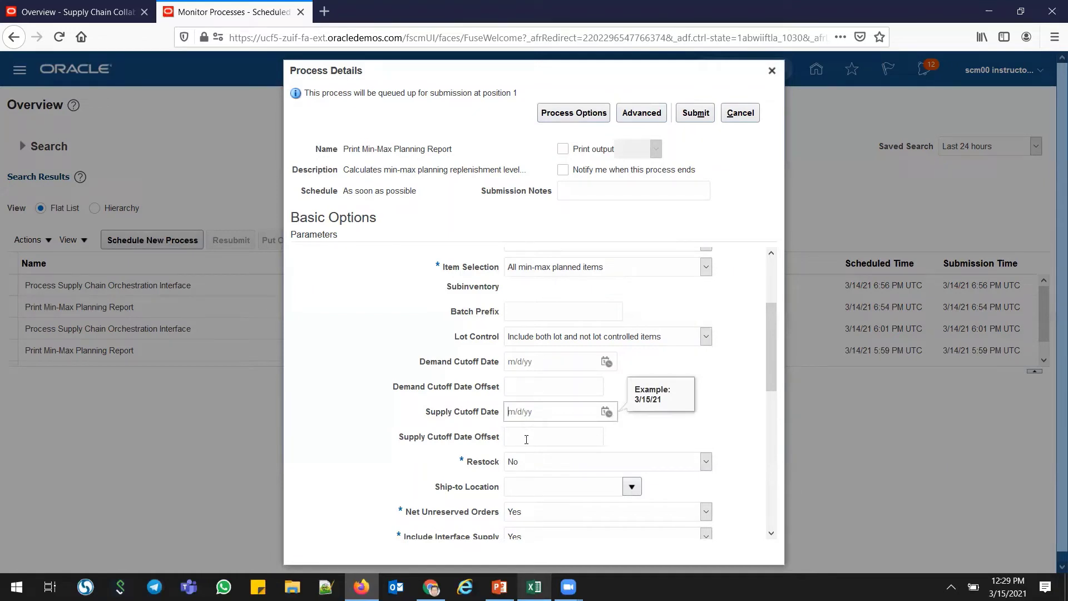
left_click(527, 440)
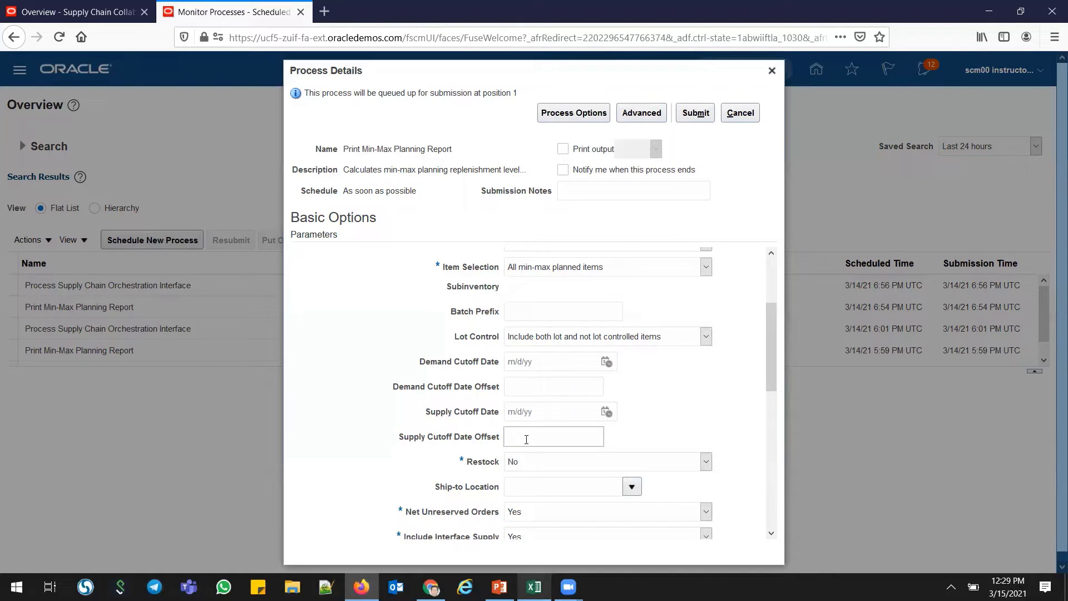
left_click(531, 386)
left_click(530, 463)
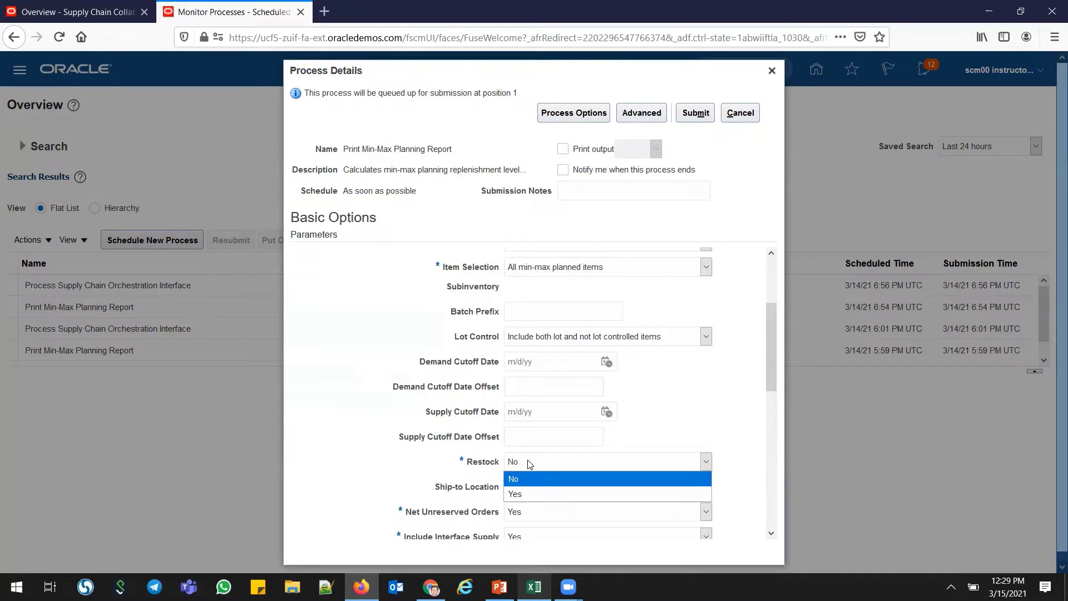
left_click(526, 494)
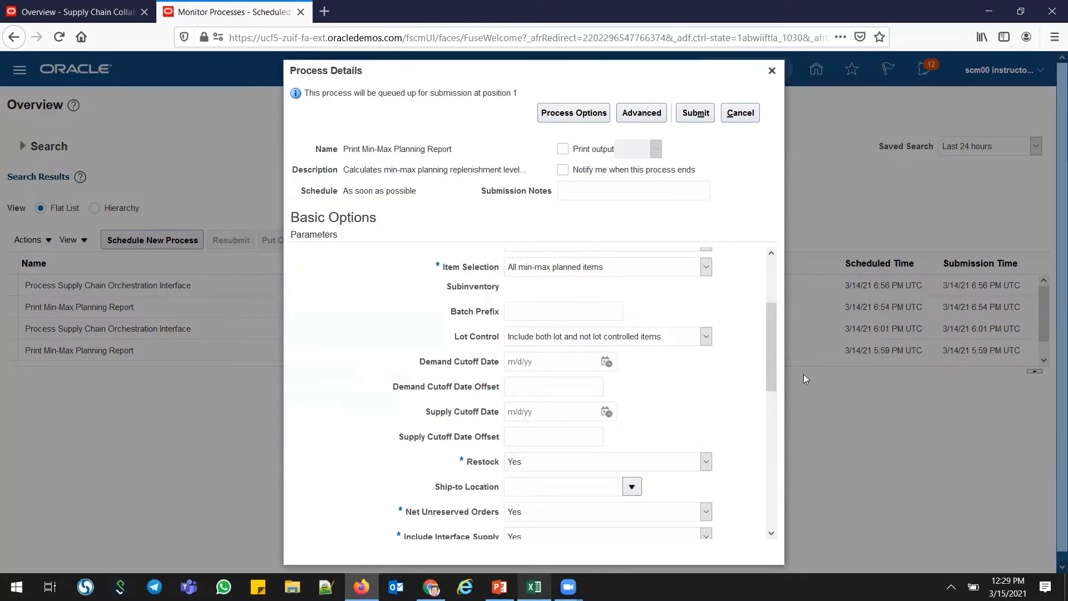
Review the remaining report parameters, submit the Print Min-Max Planning Report process and acknowledge the submission.
scroll(773, 389, "down", 1)
left_click_drag(774, 410, 770, 444)
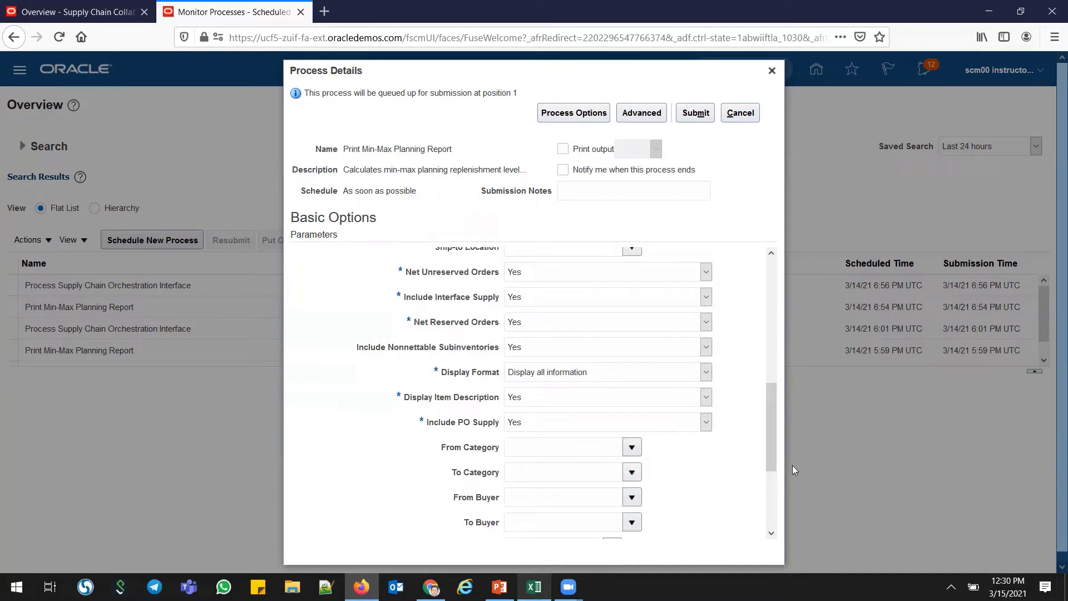
left_click_drag(773, 452, 767, 251)
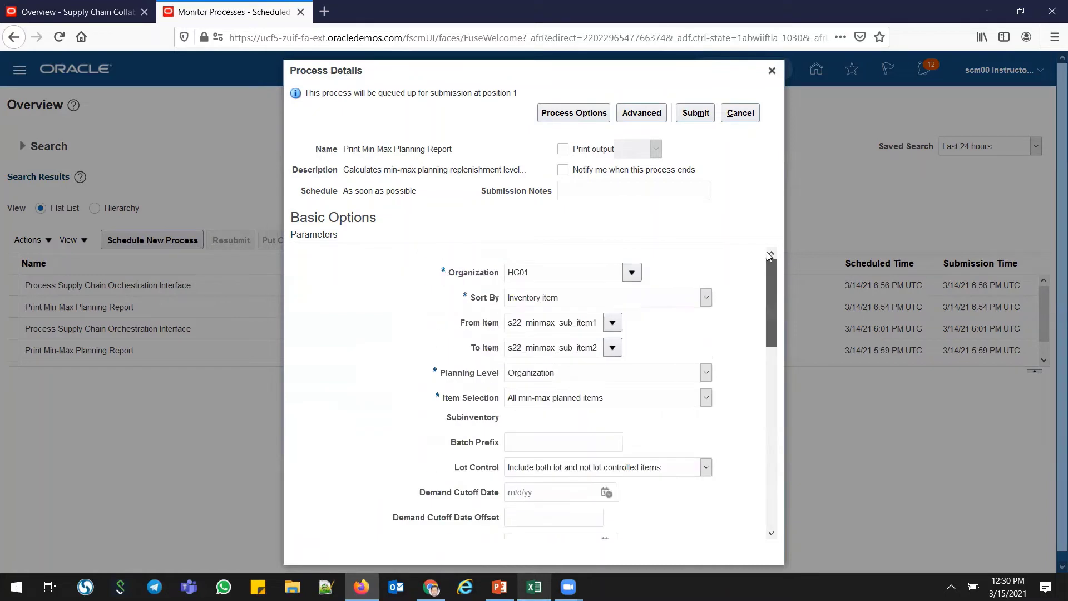
left_click(696, 113)
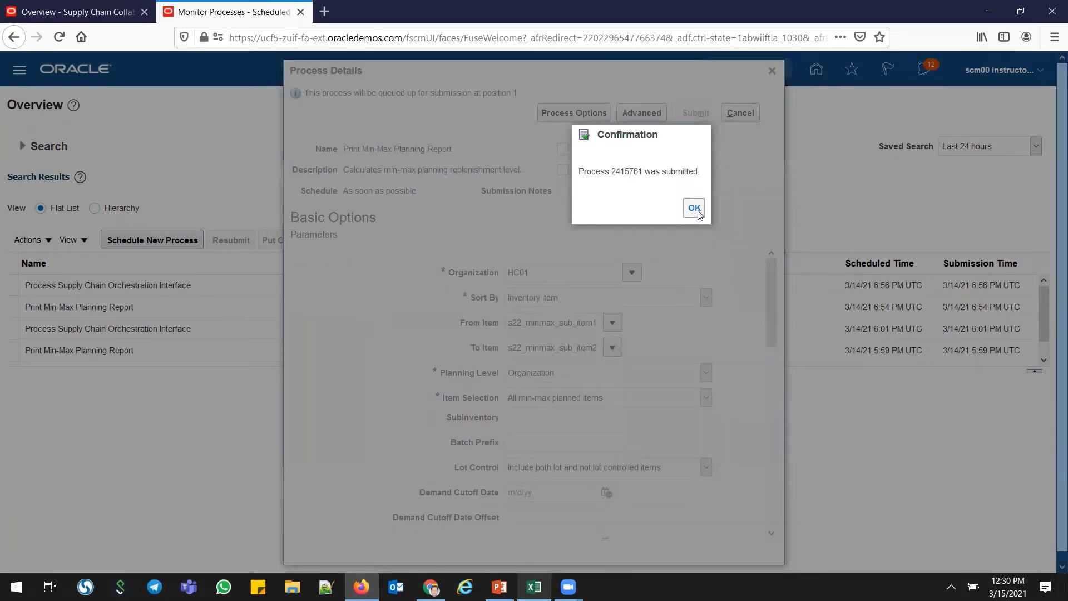
left_click(695, 208)
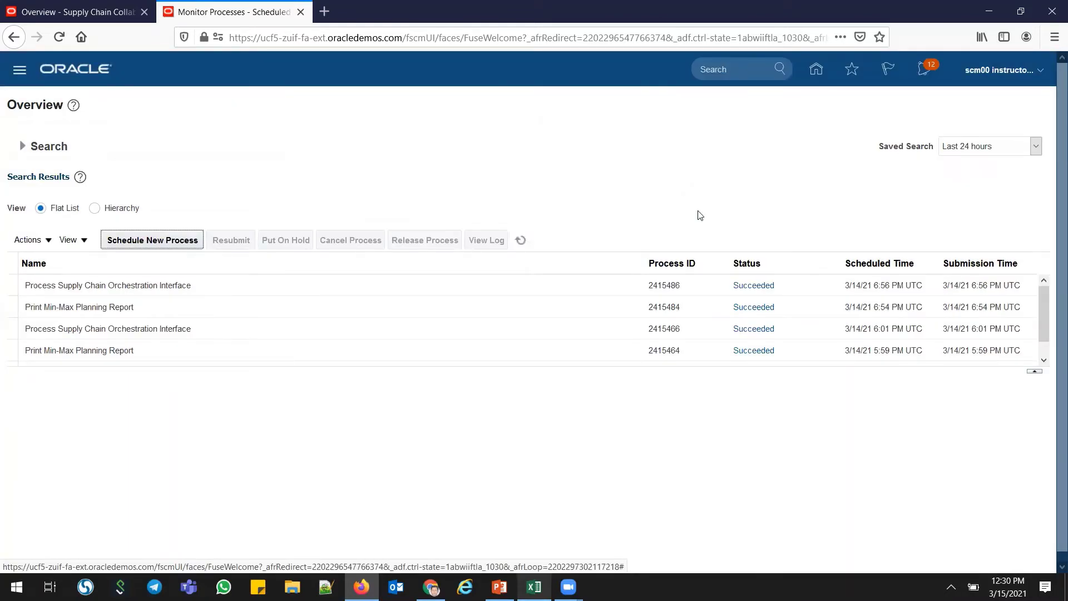
Refresh the process list, select the newly submitted Print Min-Max Planning Report and republish its output.
left_click(522, 241)
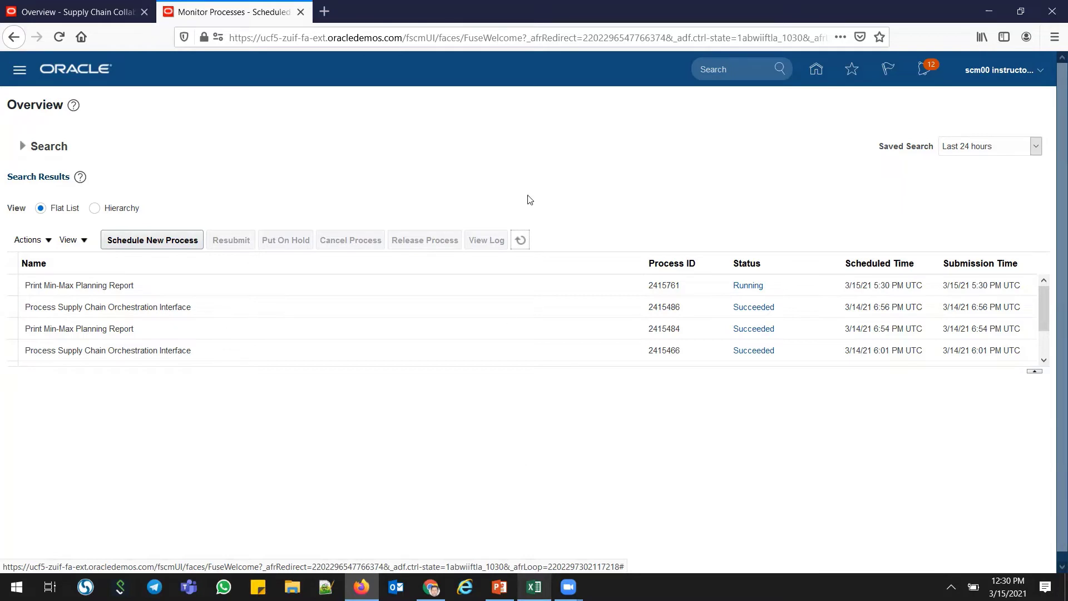
left_click(521, 241)
left_click(130, 288)
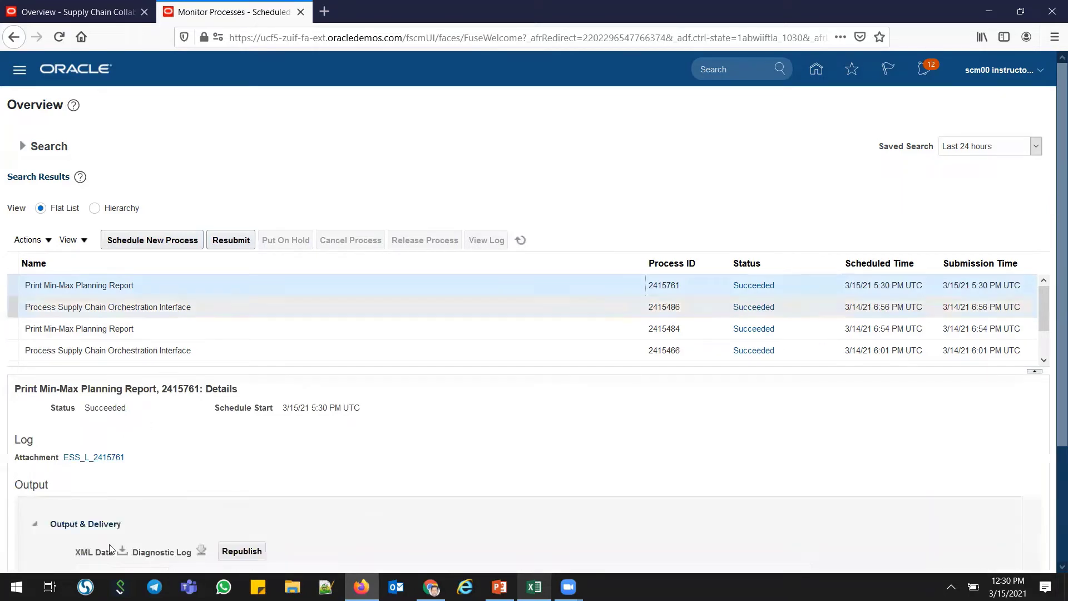
left_click(246, 551)
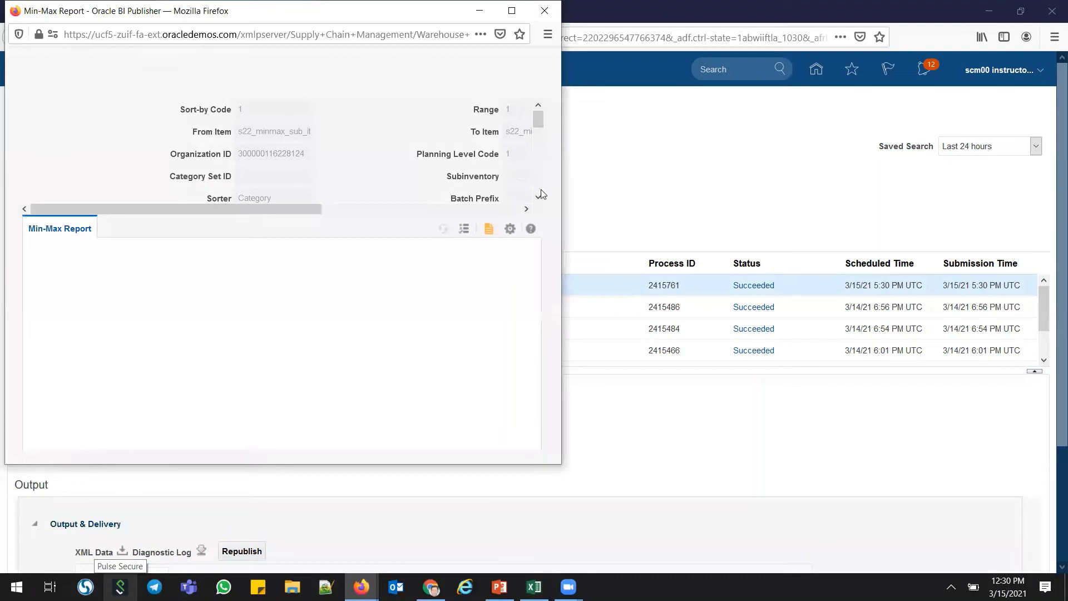
Export the Min-Max Report as PDF and open the file in Firefox.
left_click(509, 229)
mouse_move(487, 249)
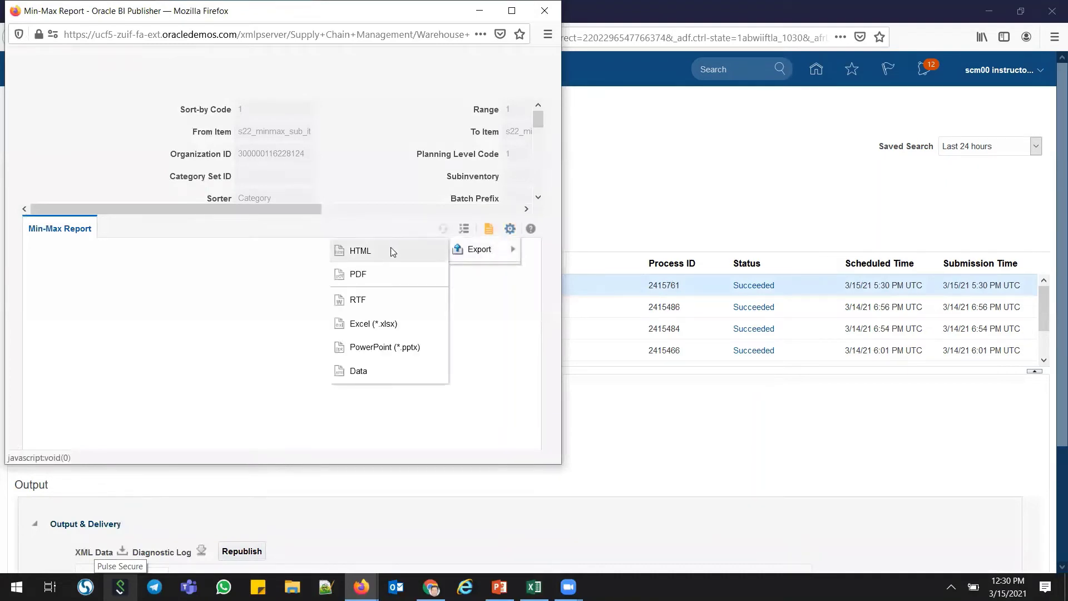
left_click(368, 277)
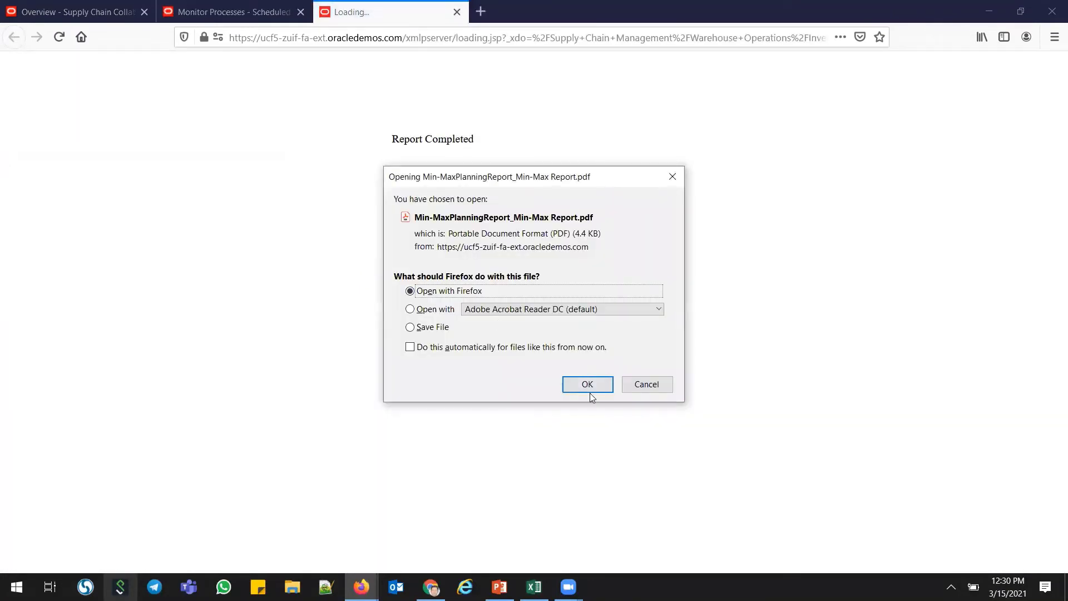
left_click(591, 396)
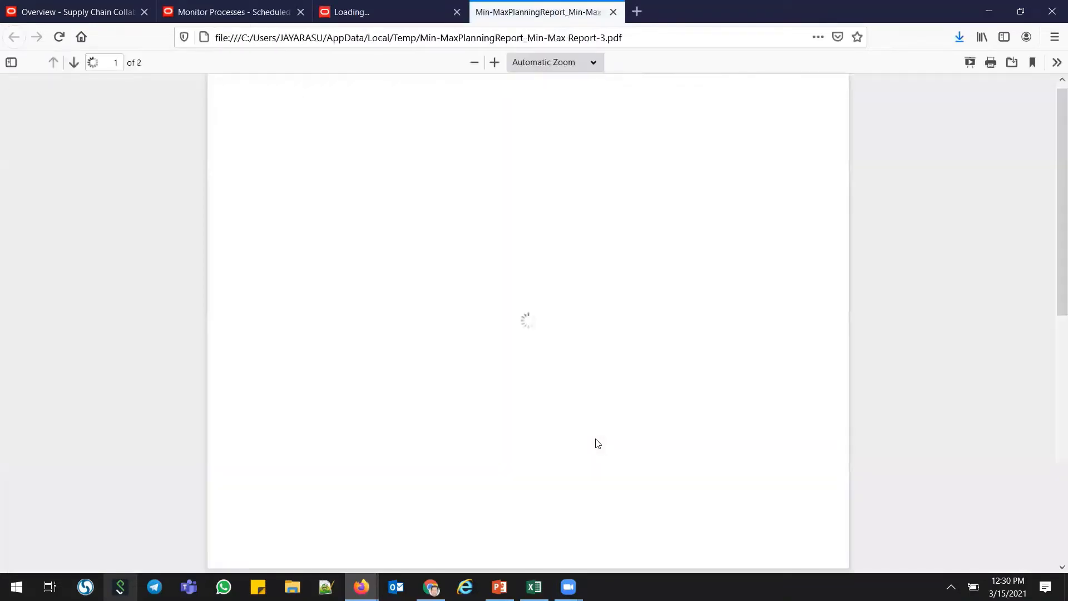
Examine the batch name in the PDF's report parameters and the reorder quantities of both items on its second page.
double_click(433, 431)
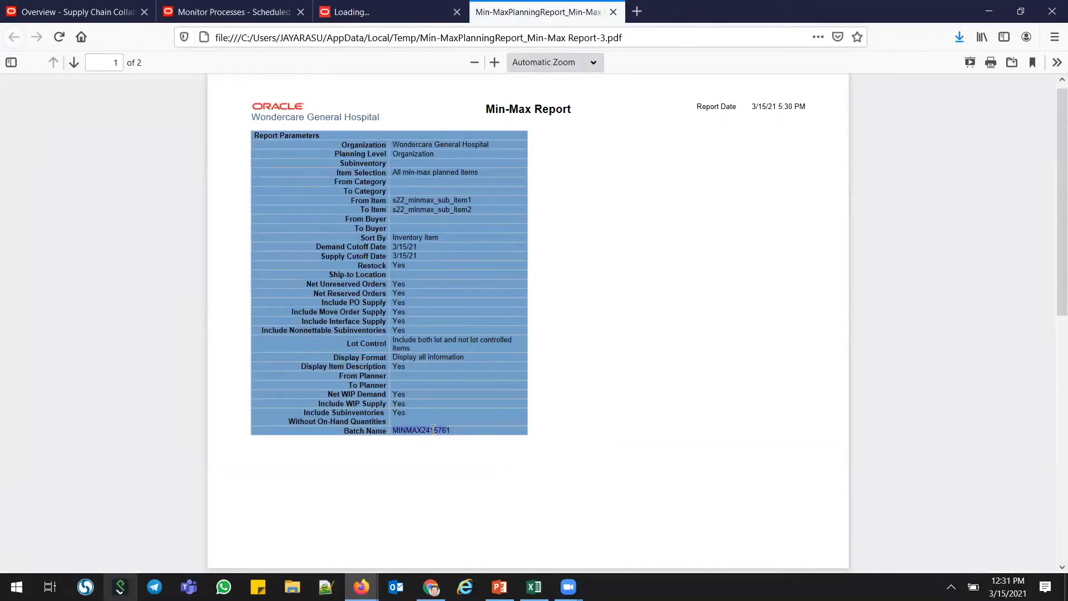
scroll(1053, 308, "down", 1)
scroll(1054, 308, "down", 5)
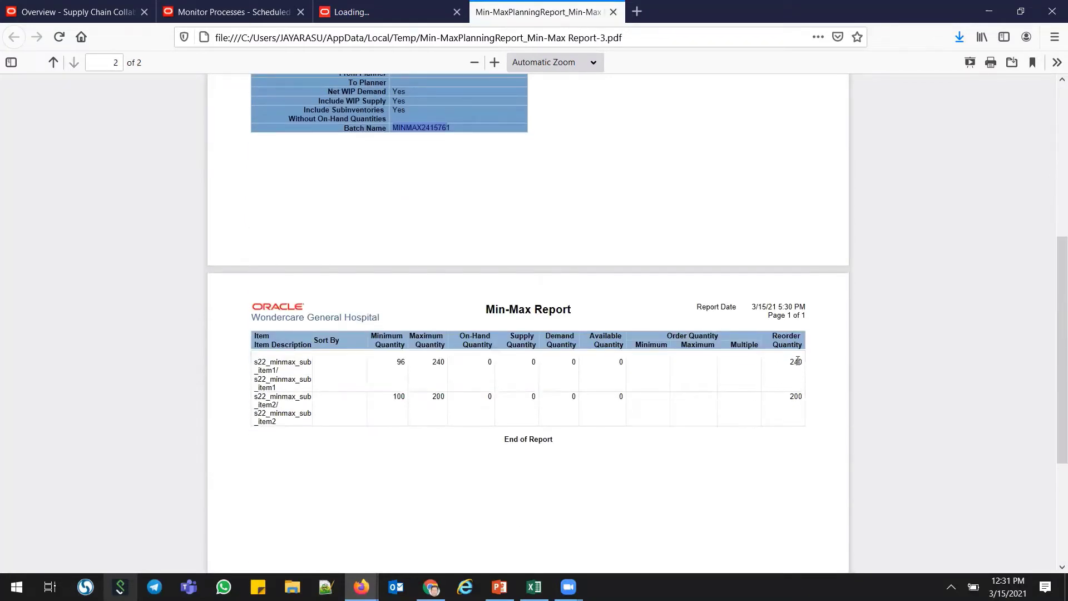
Check the minimum, maximum and reorder quantities of both items in the Min-Max Report PDF, then return to its first page.
left_click_drag(793, 365, 794, 398)
left_click(695, 491)
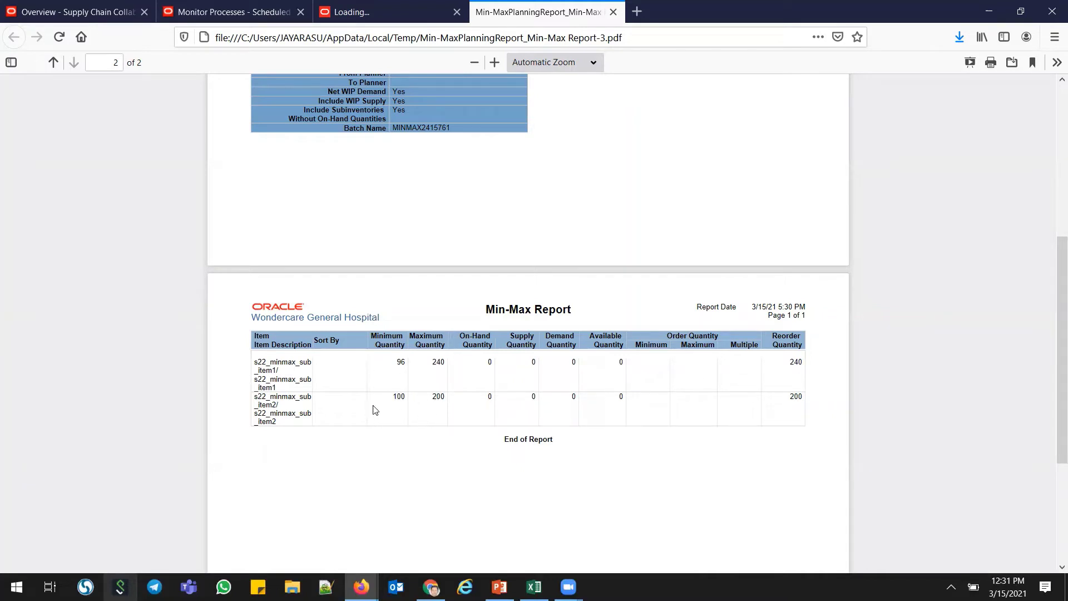
left_click_drag(1055, 368, 1053, 166)
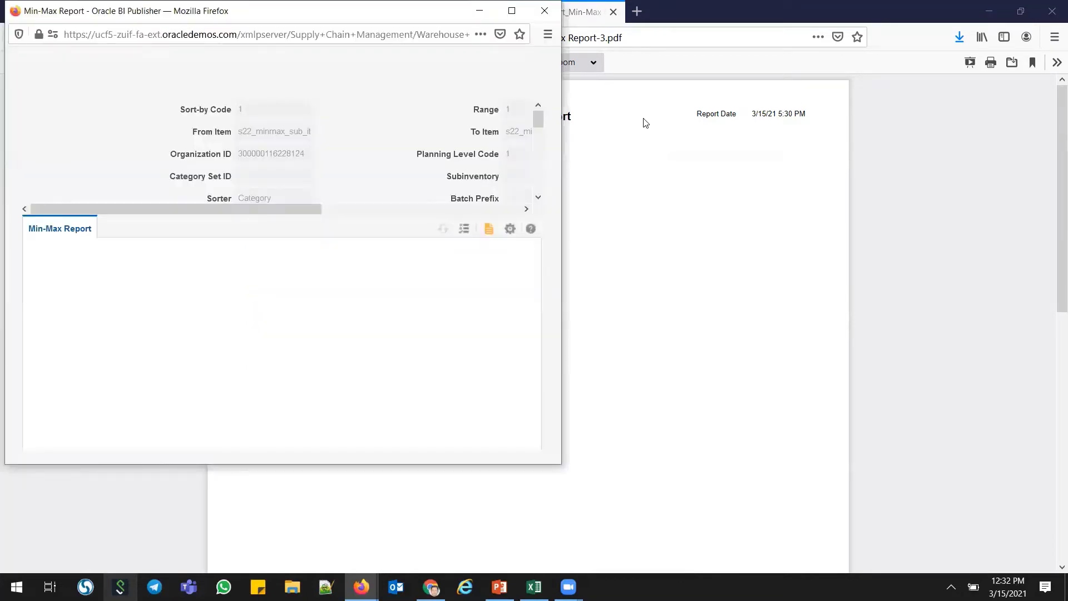
Leave the PDF report and duplicate the browser tab that is still loading.
left_click(637, 142)
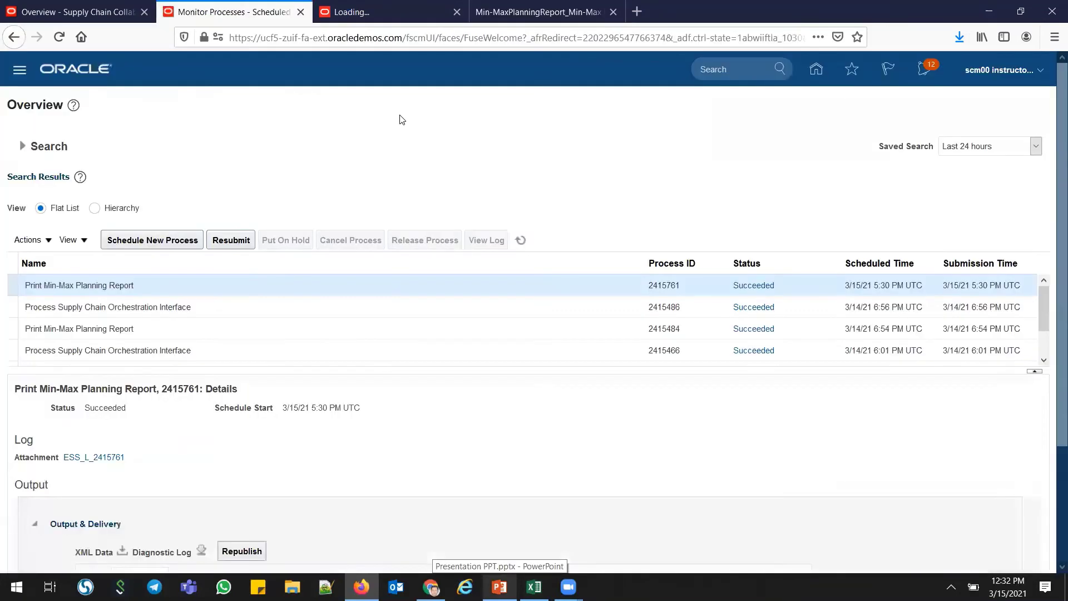
right_click(390, 11)
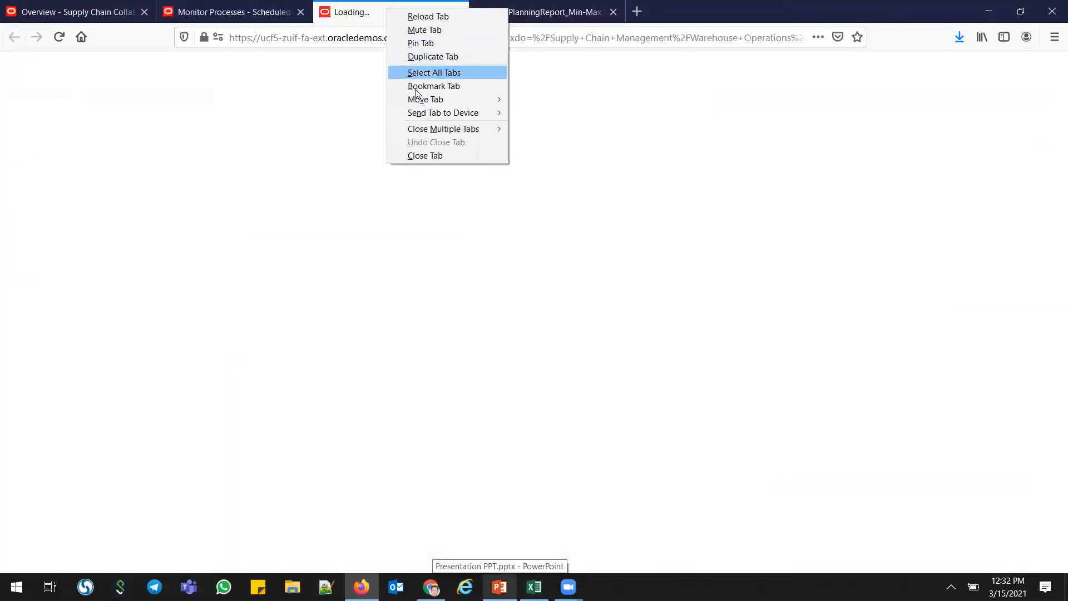
left_click(423, 55)
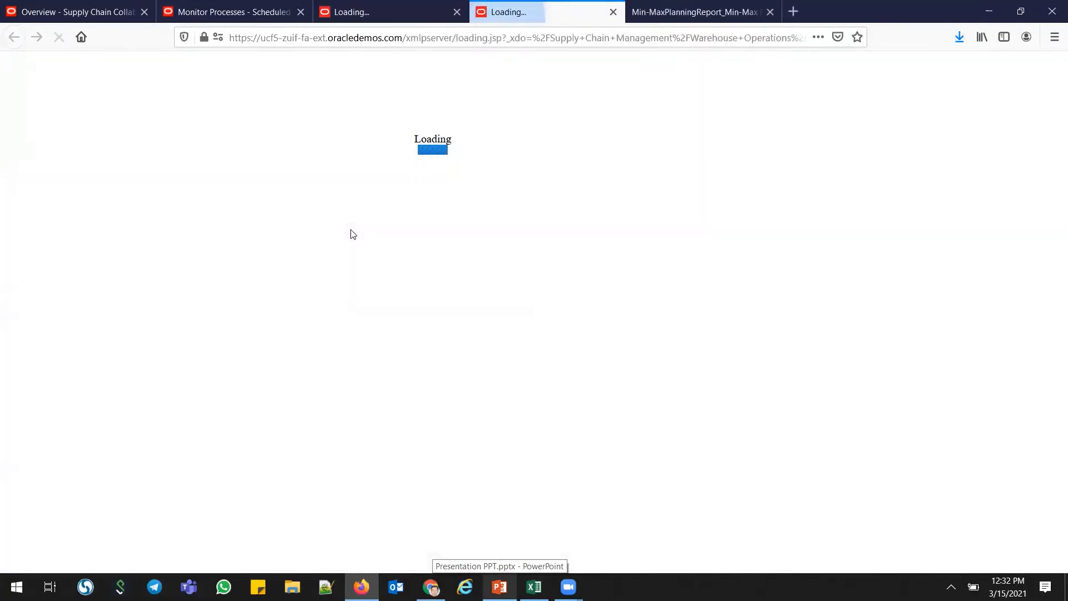
Resubmit the latest Process Supply Chain Orchestration Interface process with its existing parameters for HC01.
left_click(228, 12)
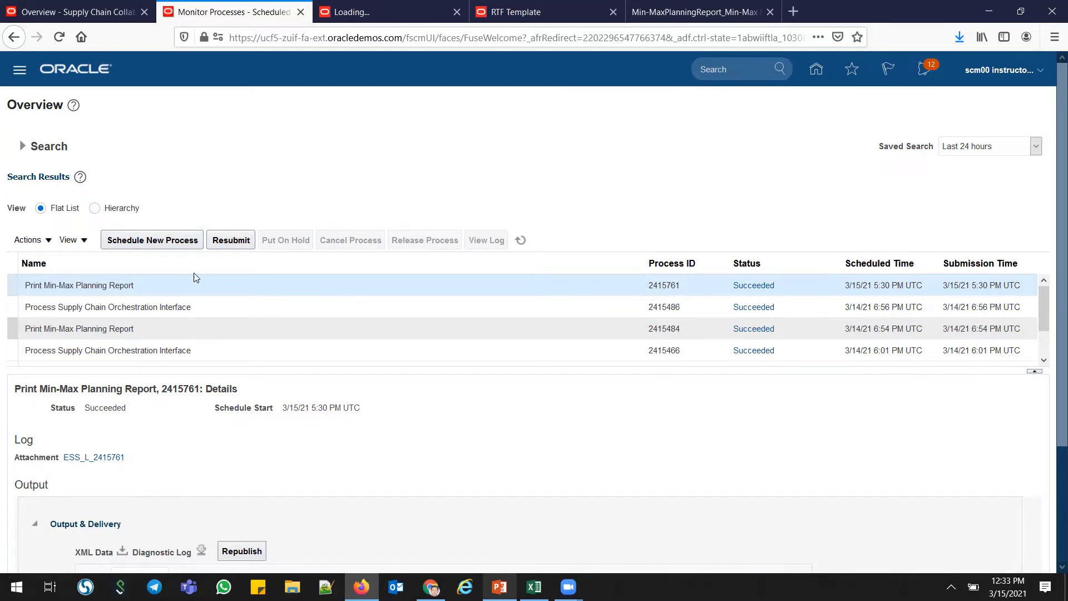
left_click(204, 305)
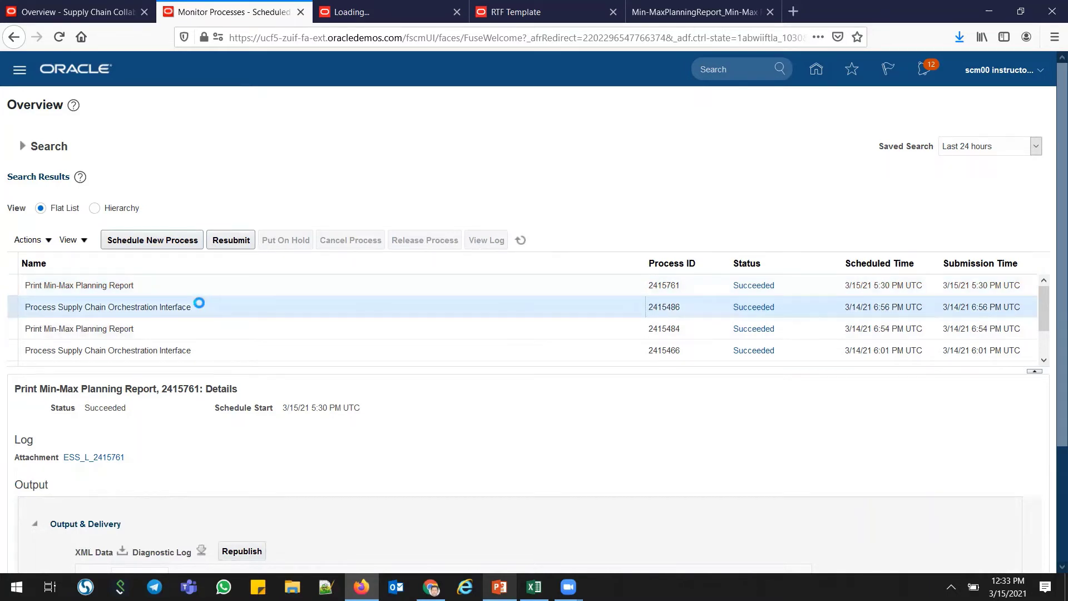
left_click(228, 239)
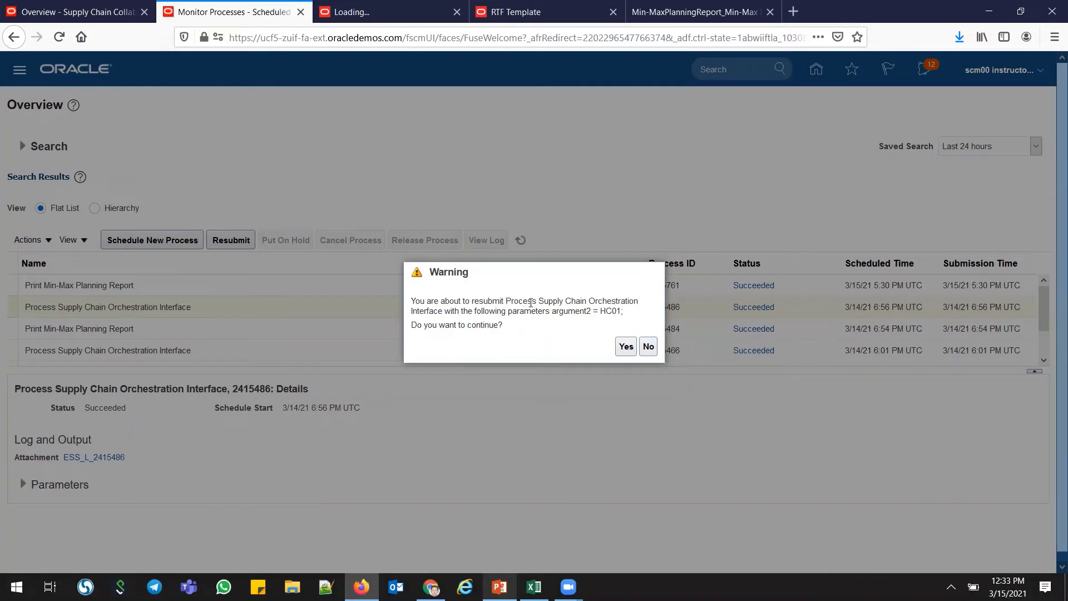
left_click(626, 346)
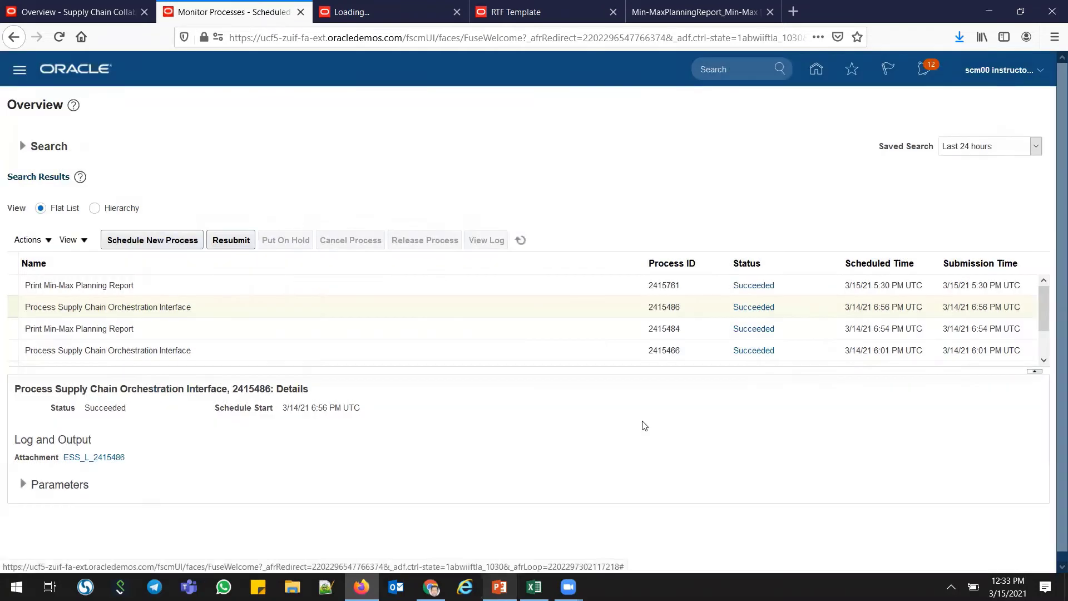
Refresh the scheduled process list repeatedly to track the status of the resubmitted Process Supply Chain Orchestration Interface.
left_click(521, 240)
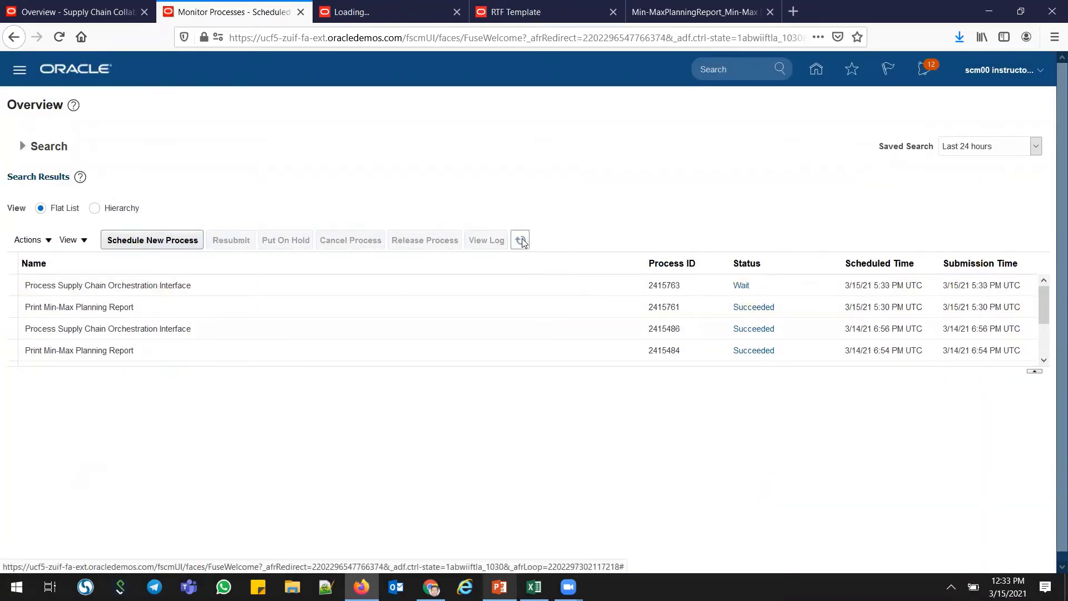
left_click(522, 240)
left_click(522, 240)
left_click(522, 240)
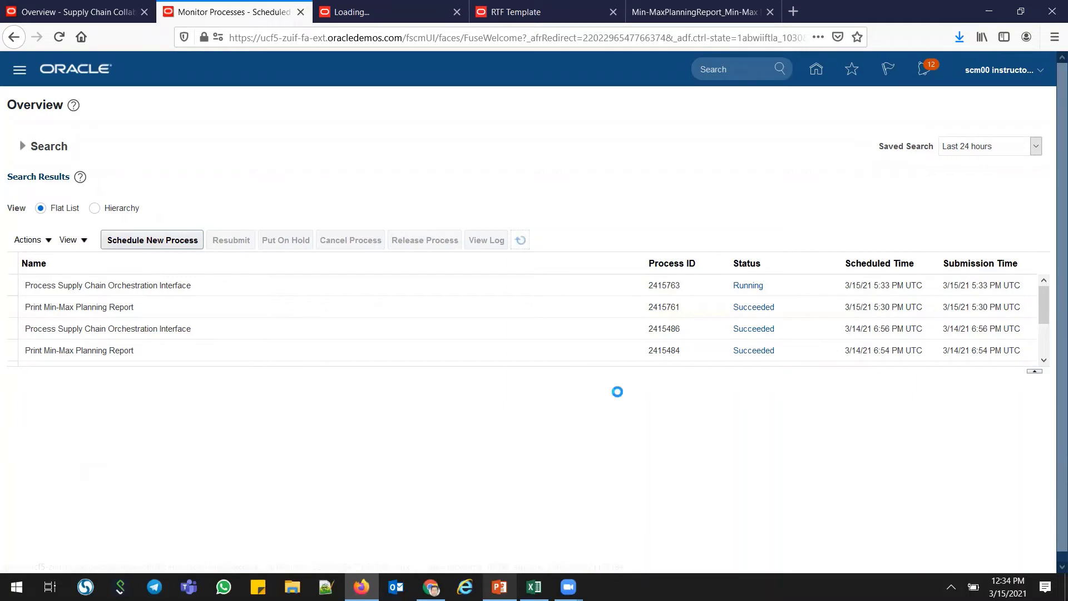
left_click(517, 247)
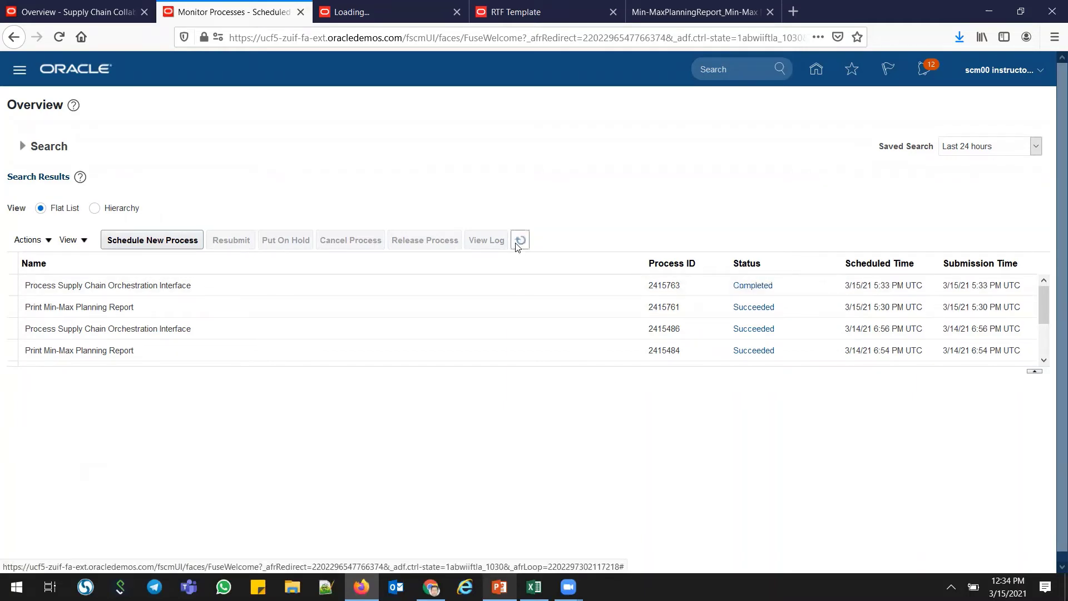
left_click(517, 248)
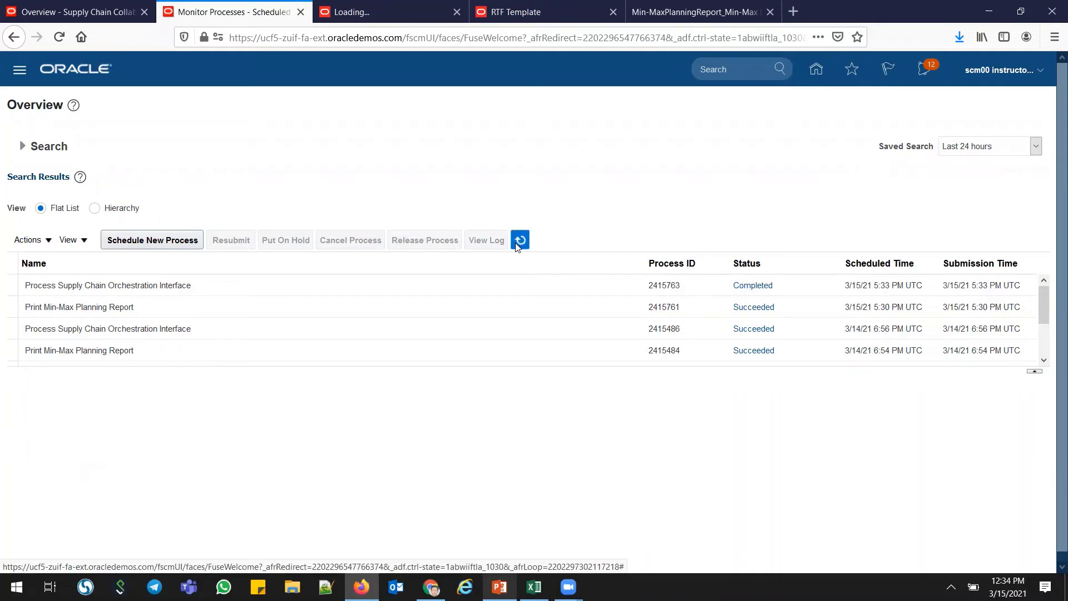
From the home page, open Supply Orchestration under Supply Chain Execution and go to the Manage Supply Lines task.
left_click(94, 14)
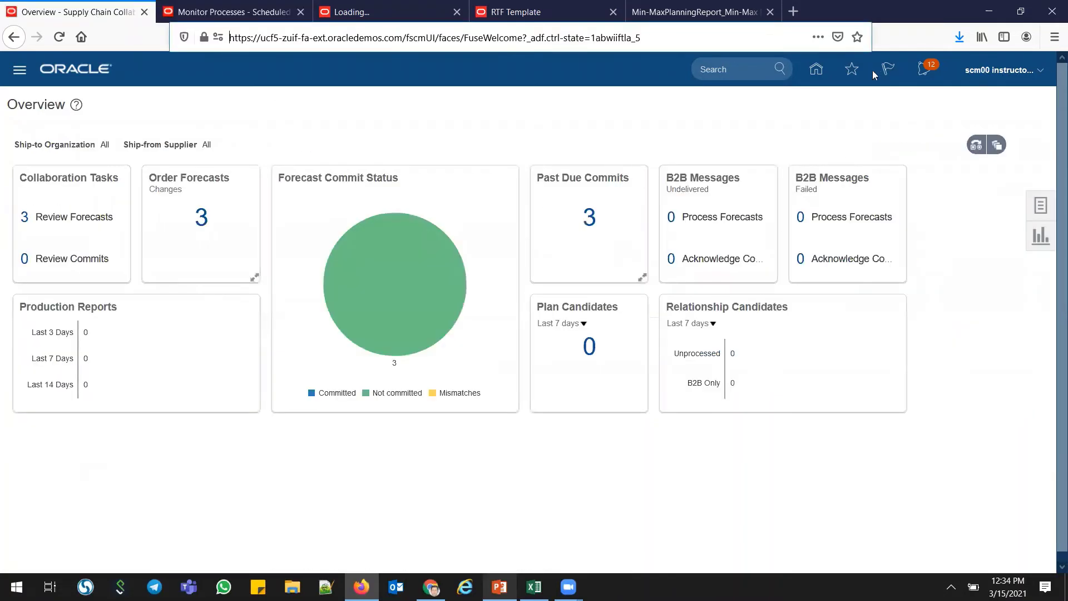
left_click(817, 69)
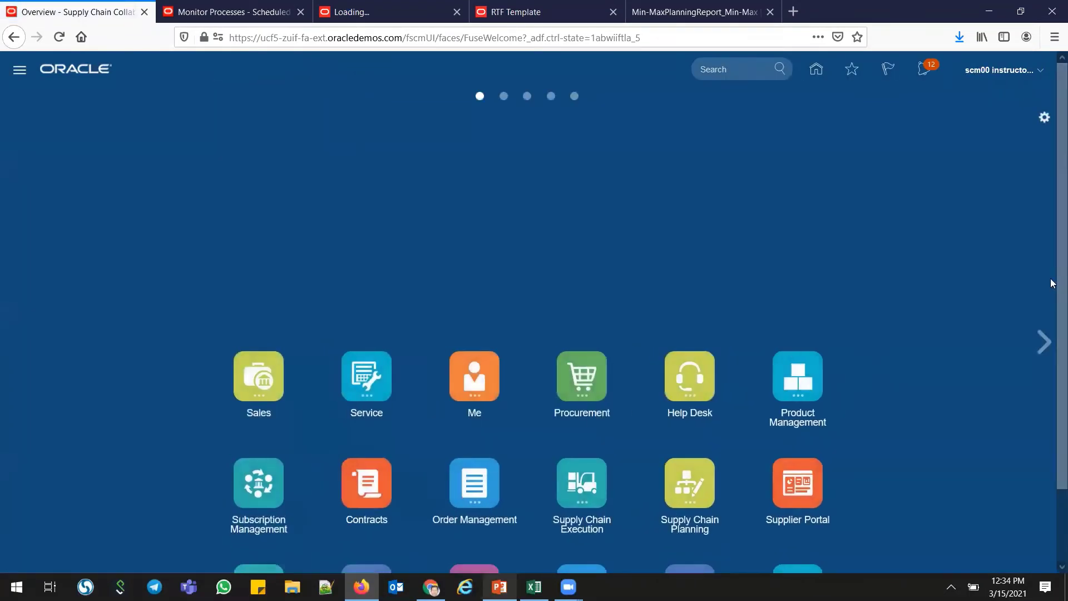
scroll(1051, 368, "down", 3)
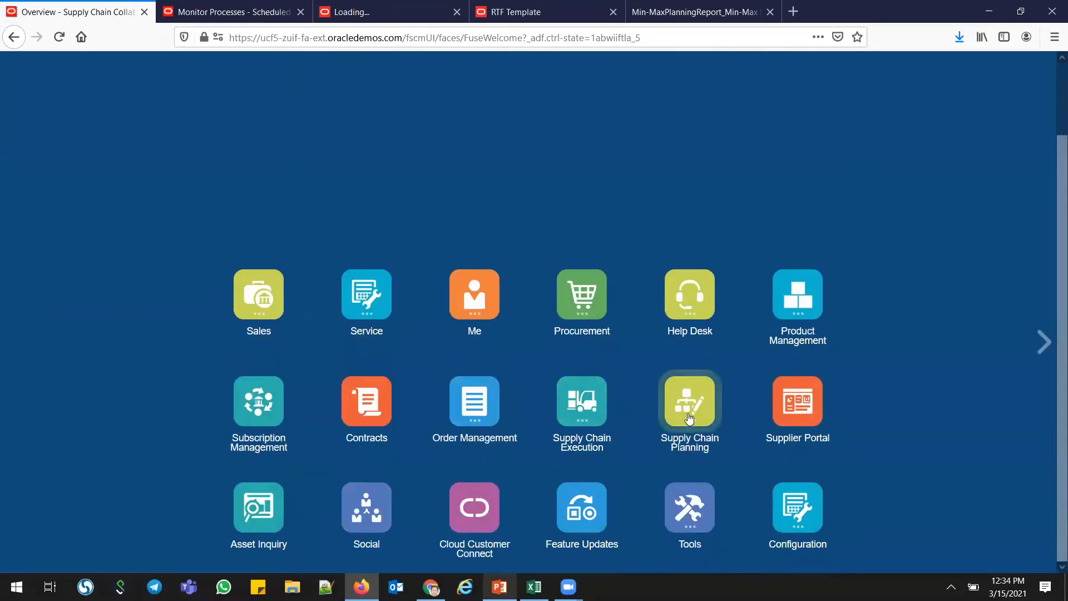
left_click(588, 410)
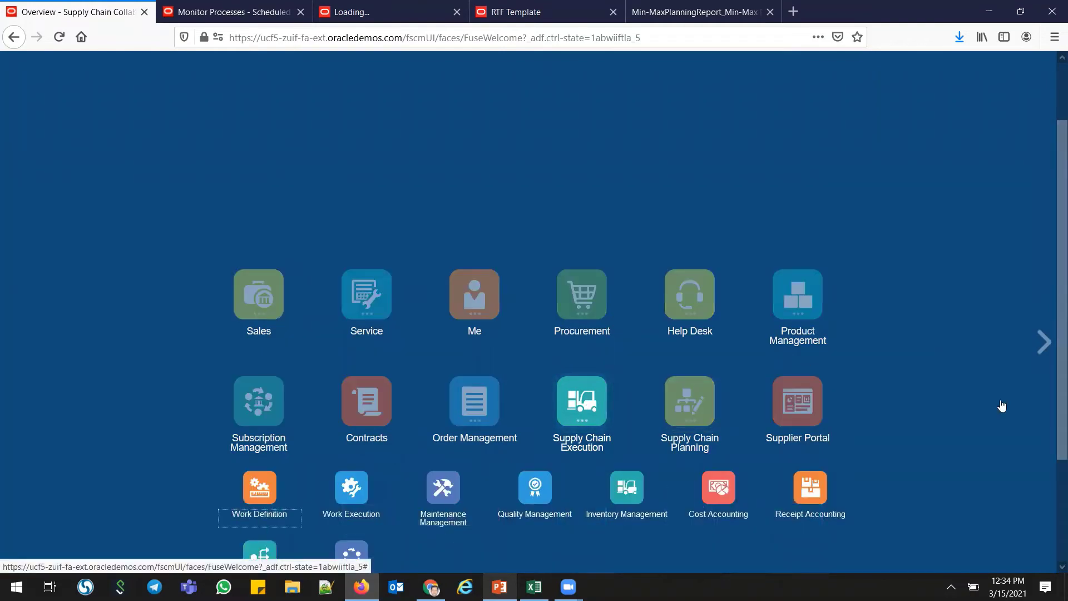
scroll(1052, 389, "down", 5)
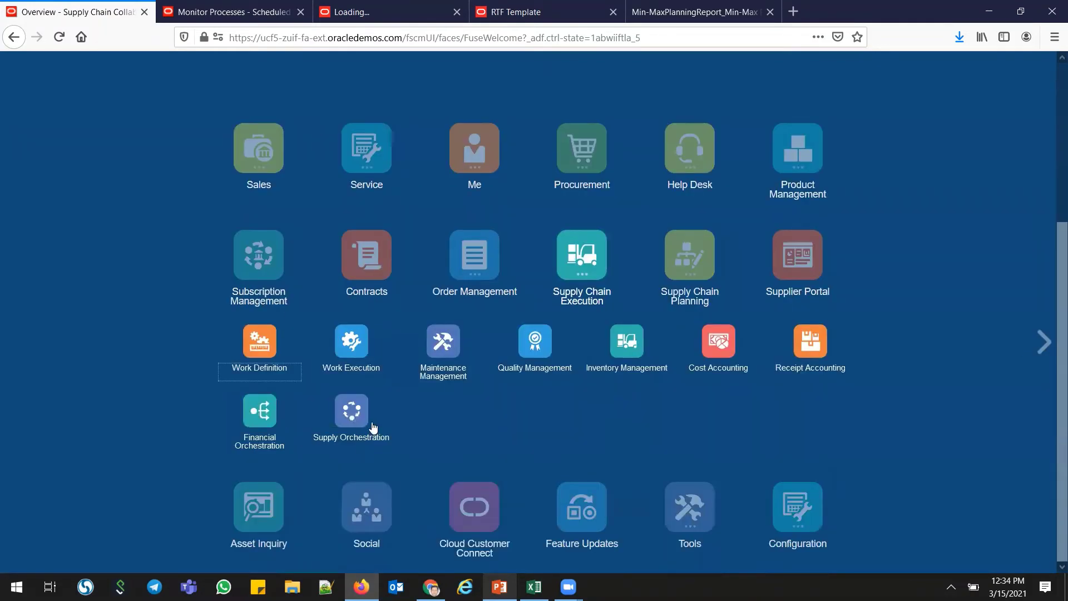
left_click(359, 413)
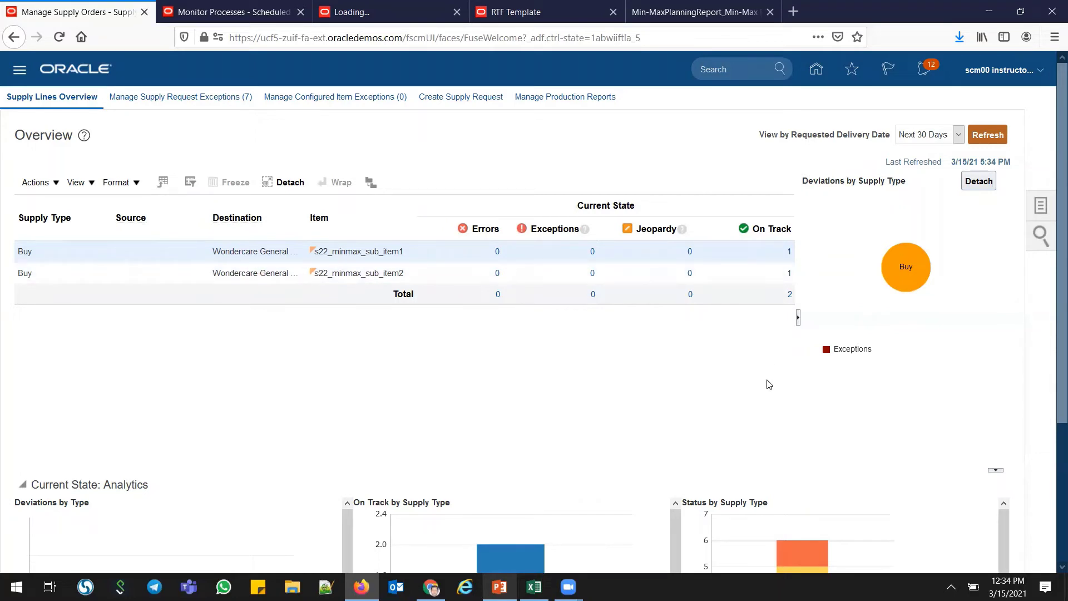
left_click(1041, 208)
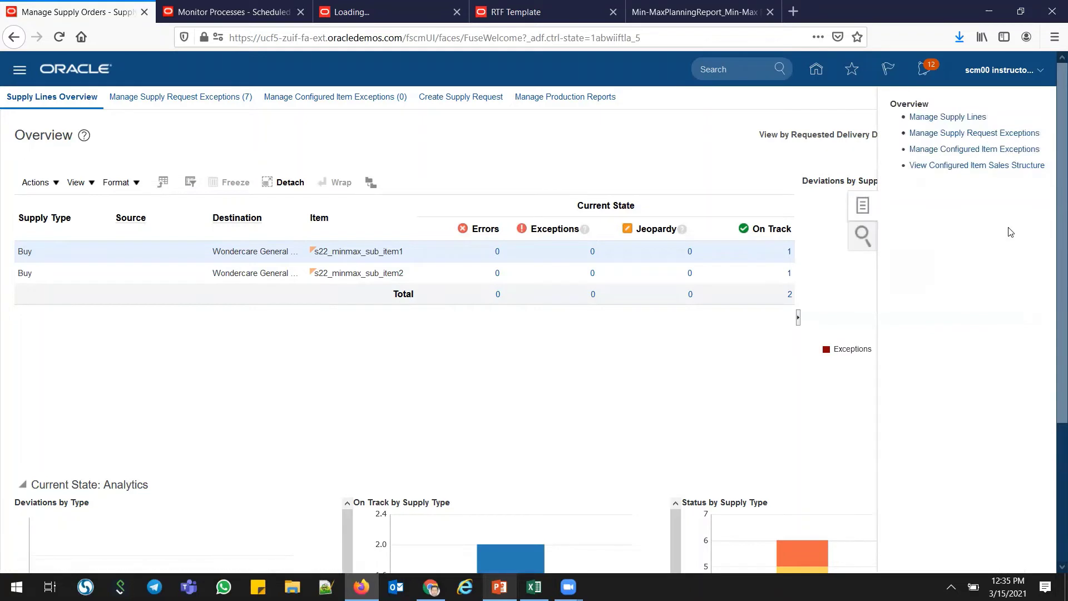
left_click(925, 118)
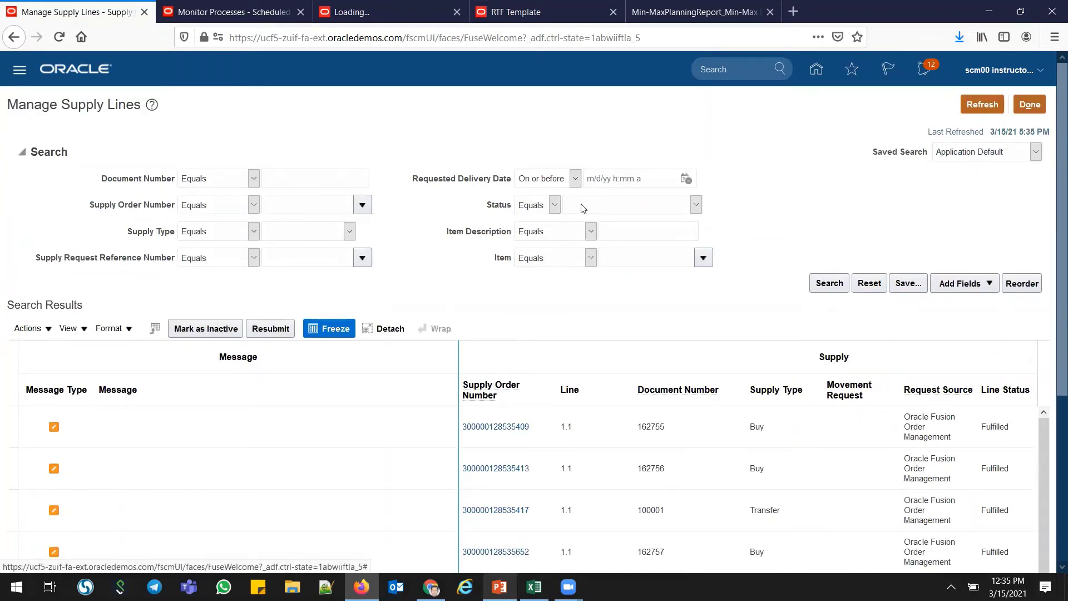
Search the supply lines for items that start with s22_minmax_sub_item.
left_click(613, 259)
type("s22_minmax_sub_item")
key("Tab")
left_click(579, 263)
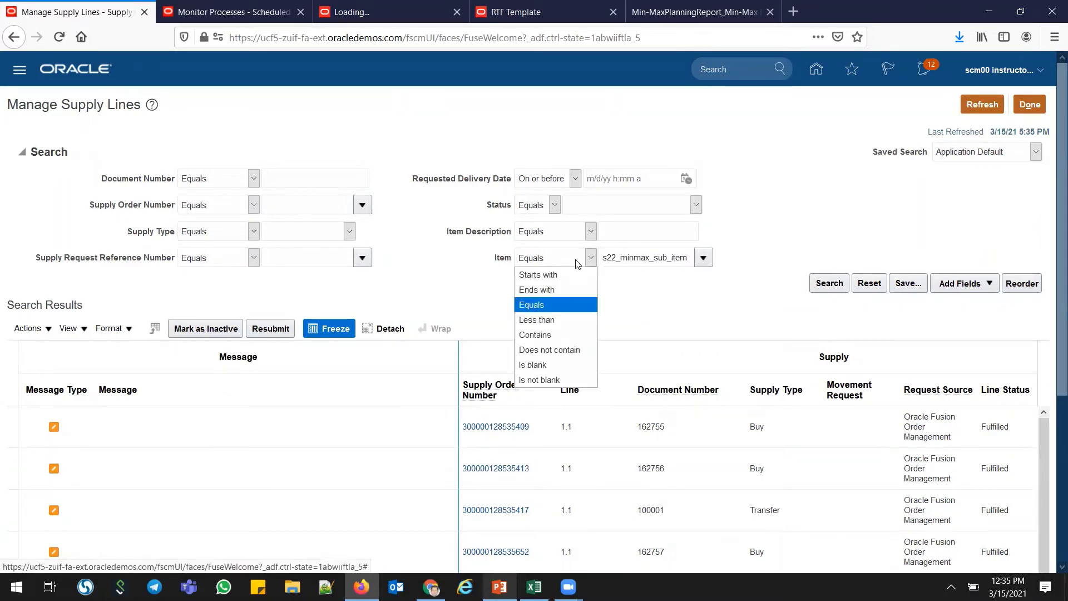
left_click(564, 273)
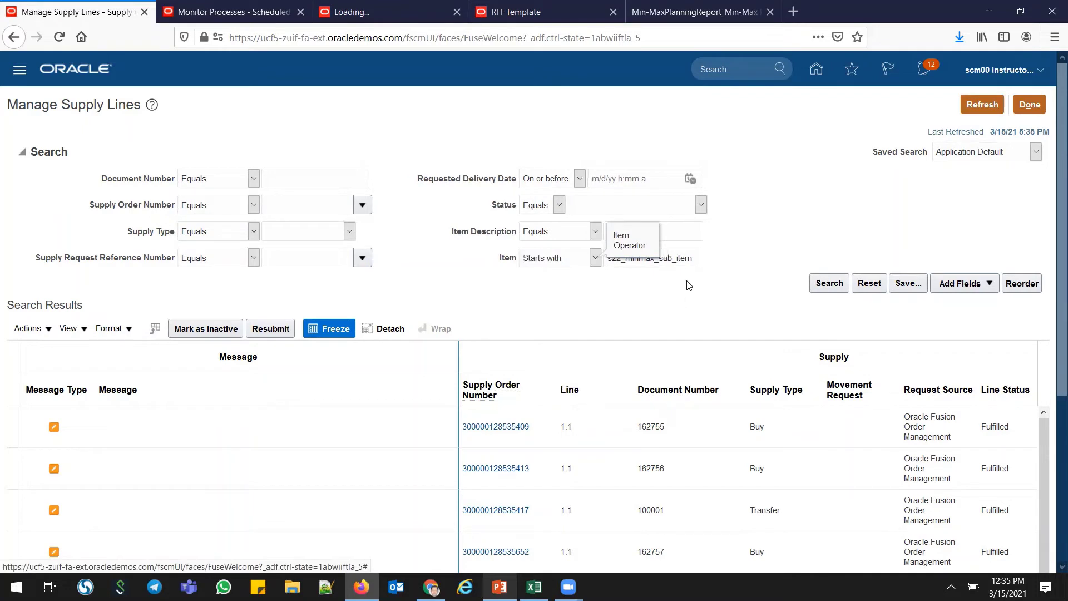
left_click(826, 287)
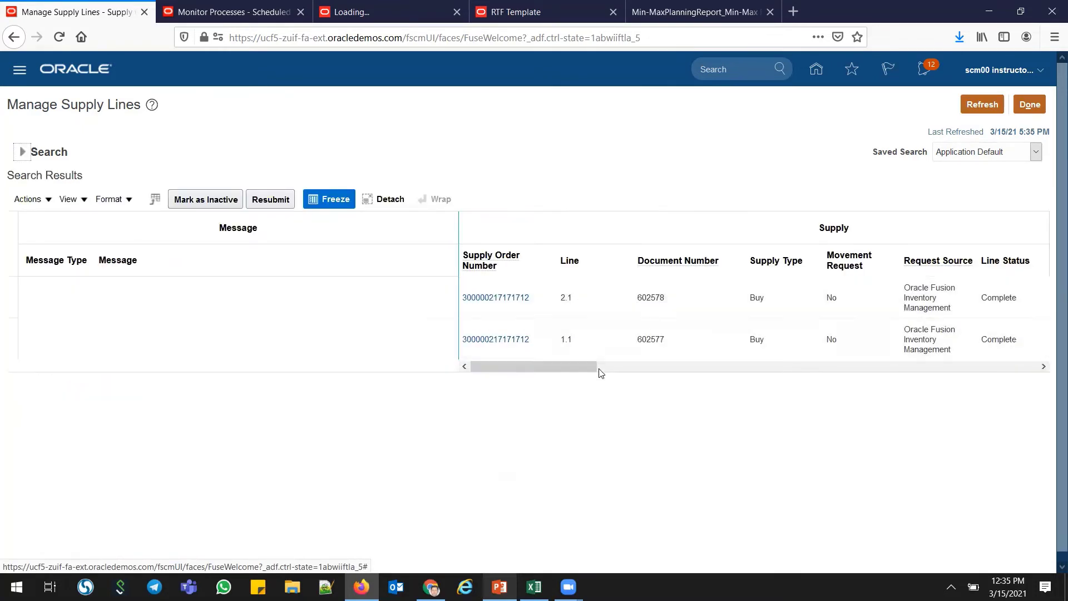
Review the line status, item, requested quantity, delivery date and request reference of the two supply lines found.
left_click_drag(572, 374, 640, 374)
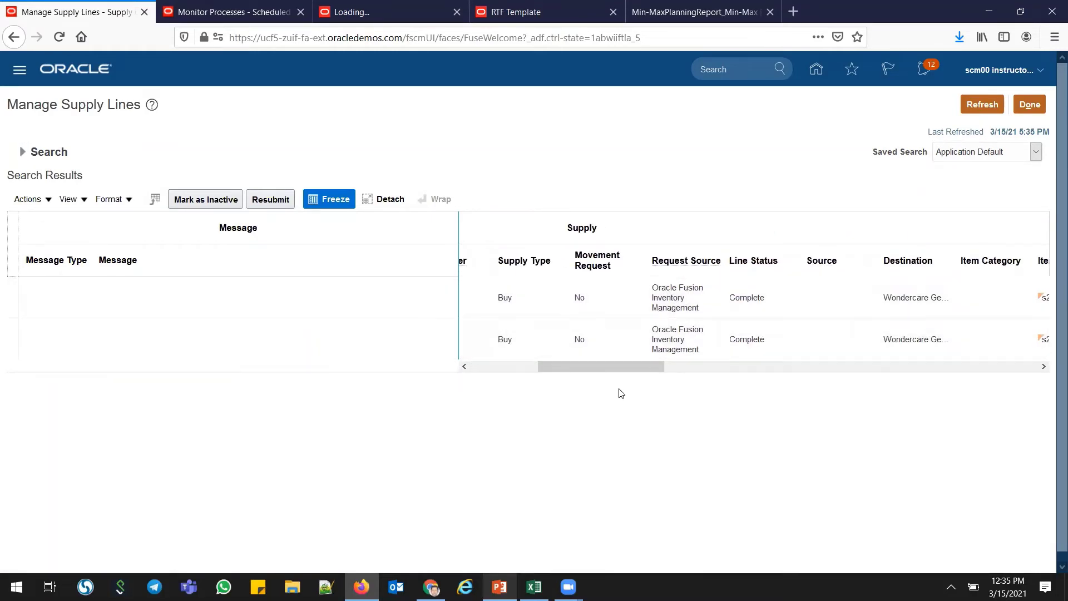
left_click_drag(618, 374, 671, 375)
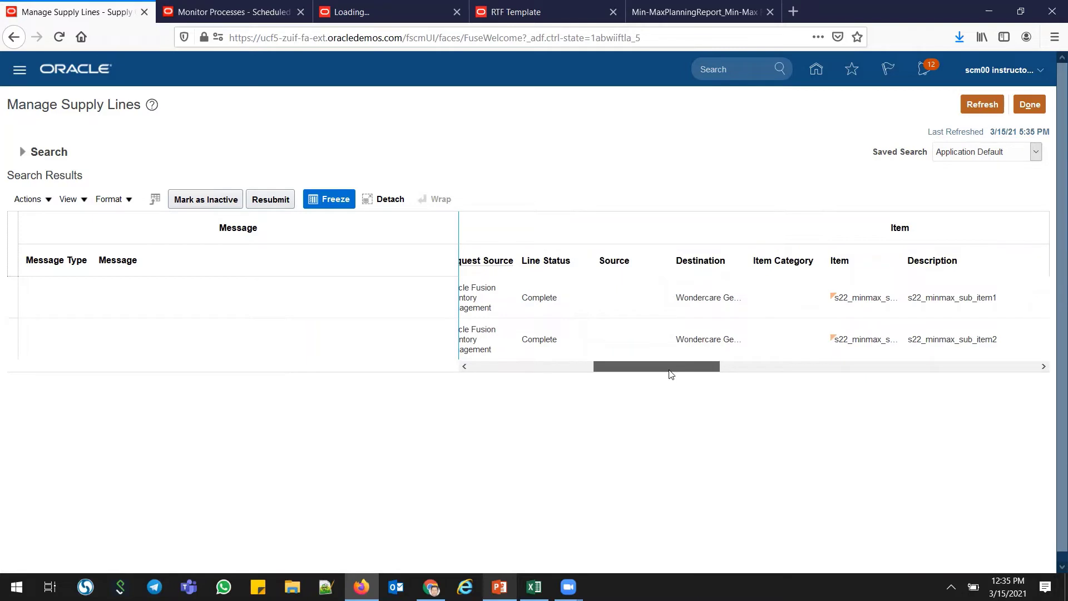
left_click_drag(671, 374, 797, 359)
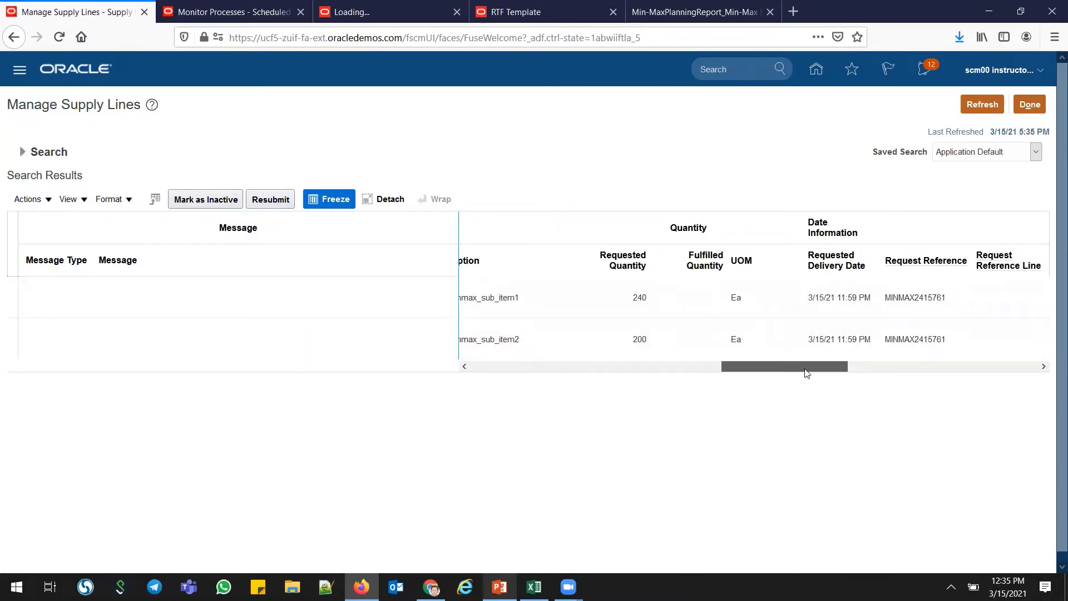
left_click_drag(805, 369, 885, 370)
double_click(621, 296)
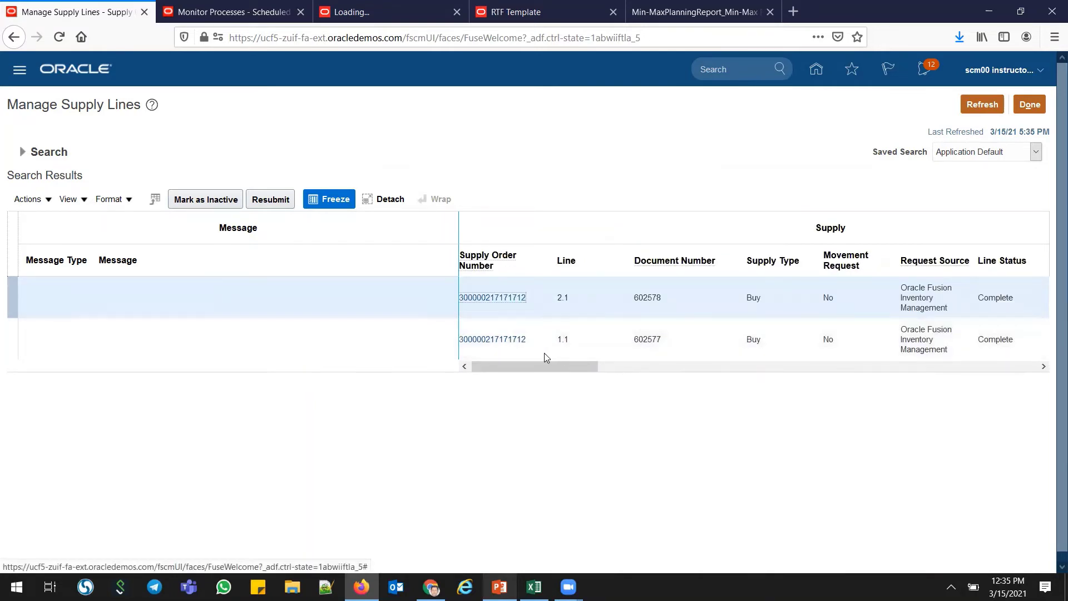
left_click_drag(546, 367, 445, 364)
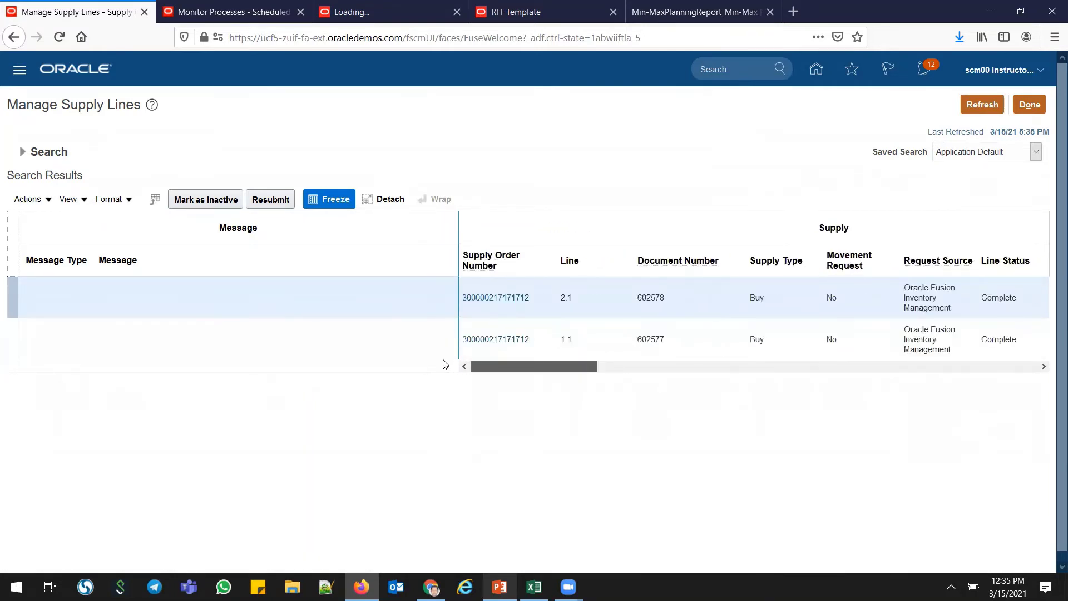
Open the supply order of line 2.1, expand supply line 2 and display the Buy documents of line 1.1.
left_click(482, 299)
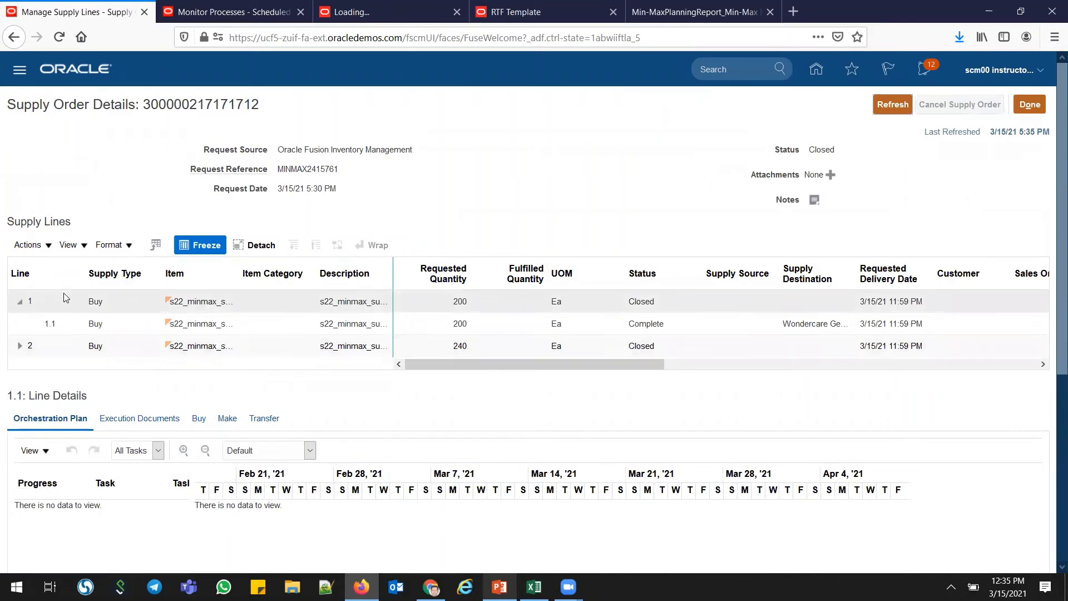
left_click(20, 347)
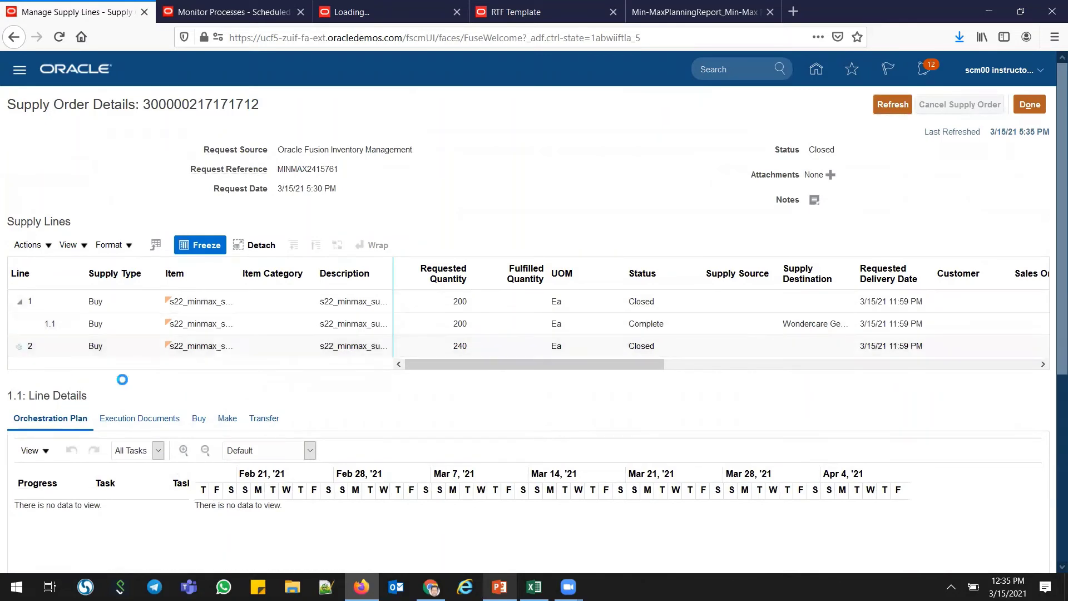
left_click(243, 324)
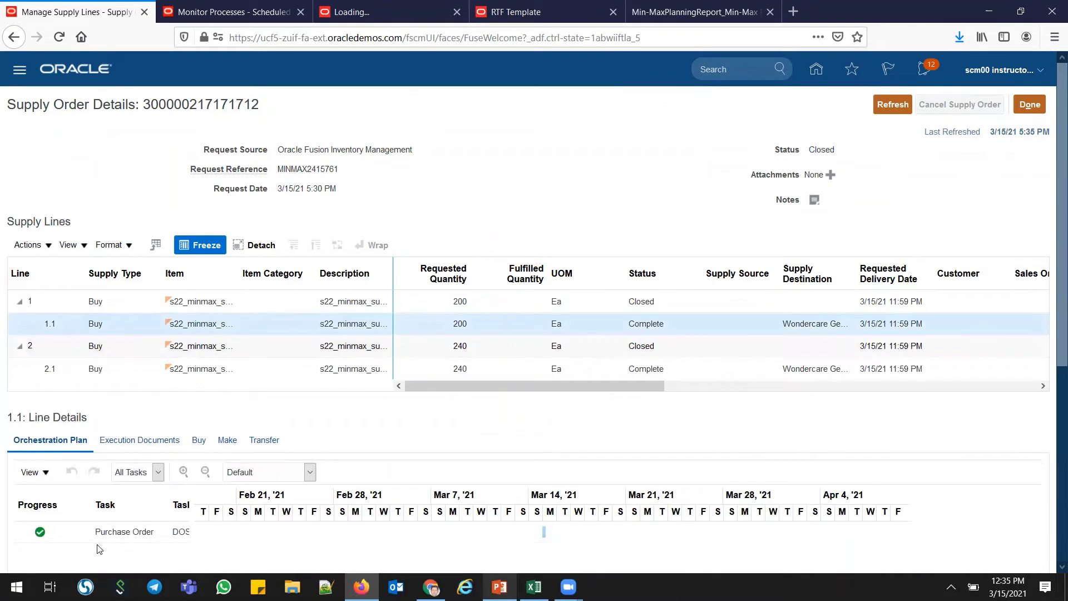
left_click(199, 439)
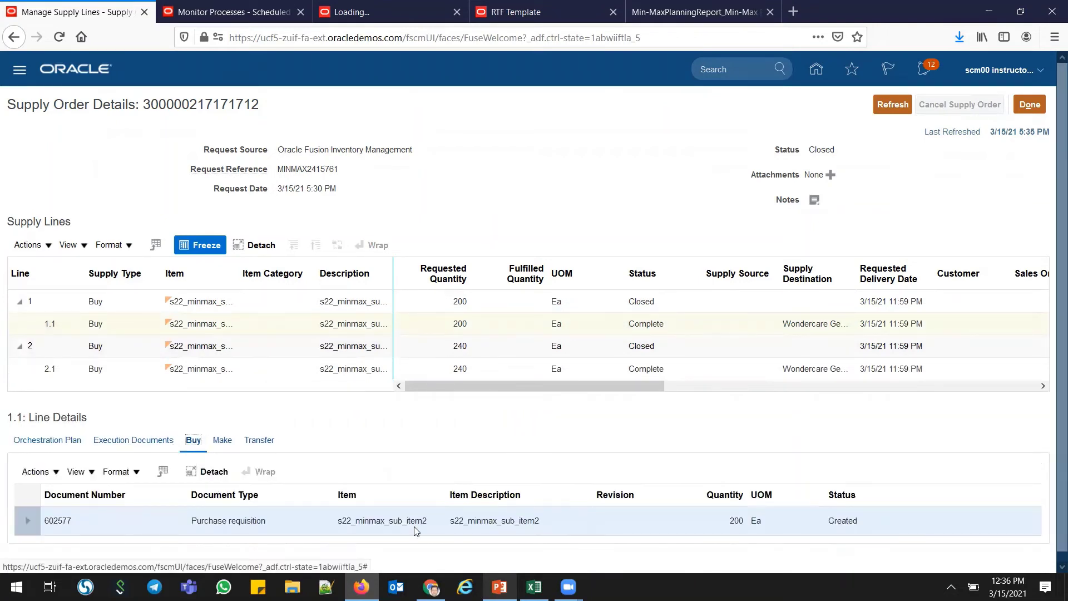
Copy the purchase requisition number of s22_minmax_sub_item2 into cell H10 of the Training data sheet in Excel.
double_click(63, 521)
key("ctrl+c")
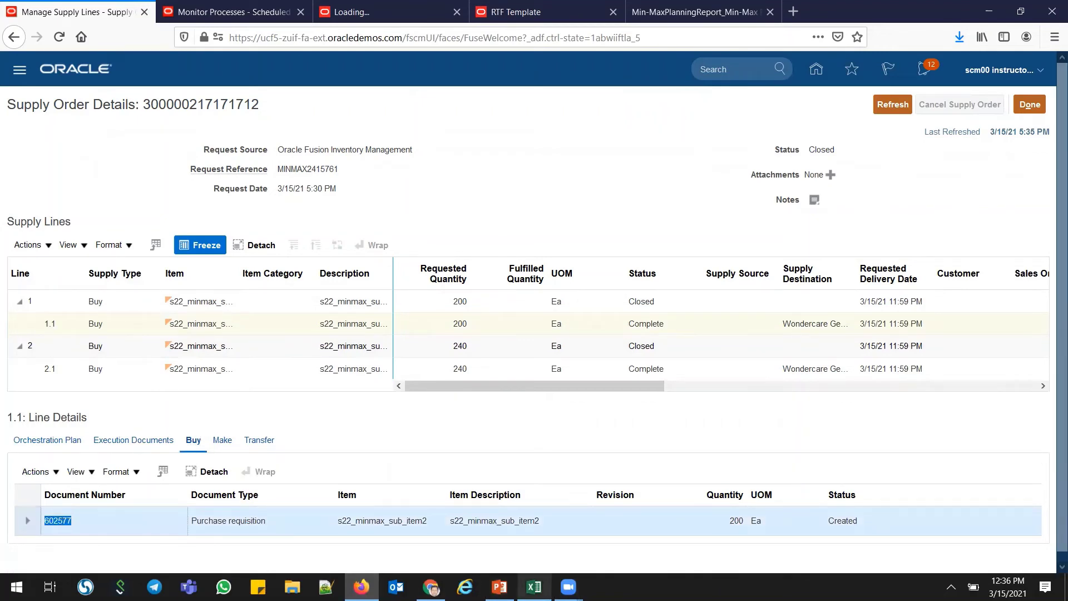
left_click(533, 586)
left_click(579, 258)
key("ctrl+v")
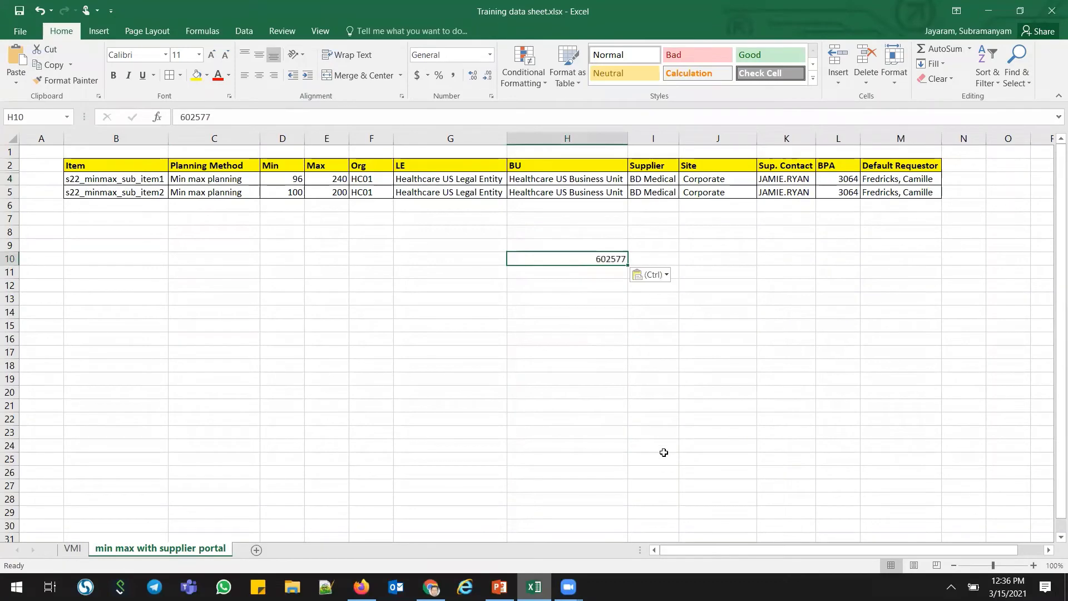
Switch back to the supply order, check the Transfer and Make documents of line 1.1, and return to its Buy documents.
key("alt+Tab")
left_click(223, 444)
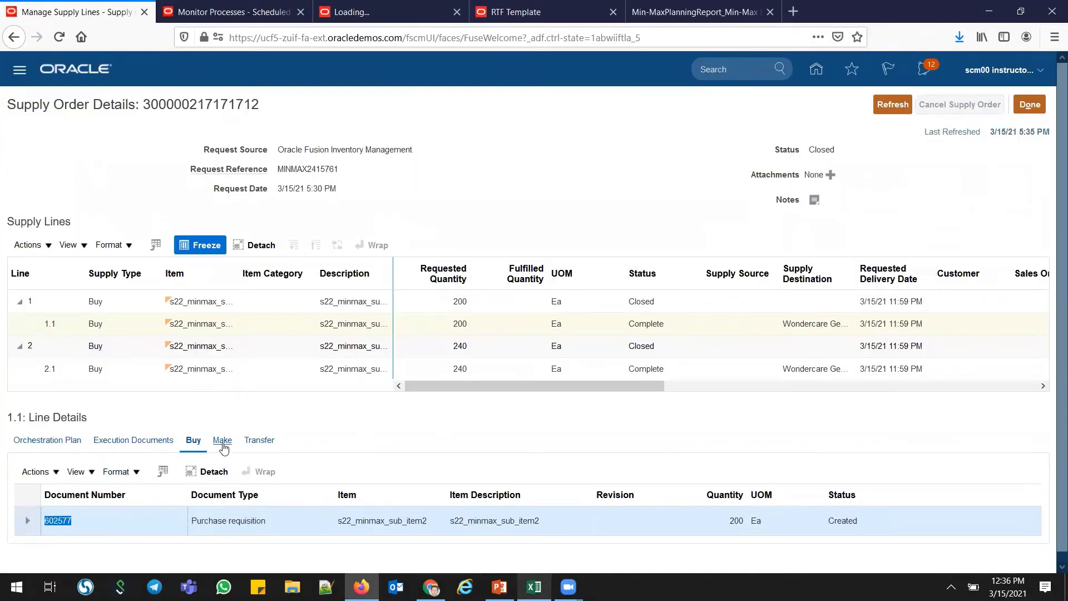
left_click(257, 444)
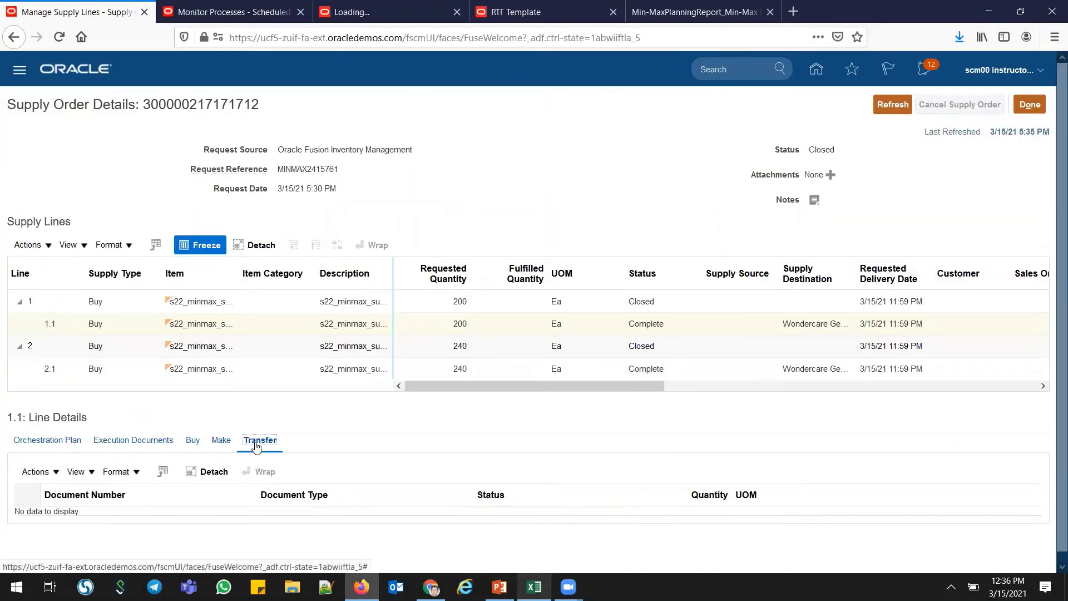
left_click(222, 443)
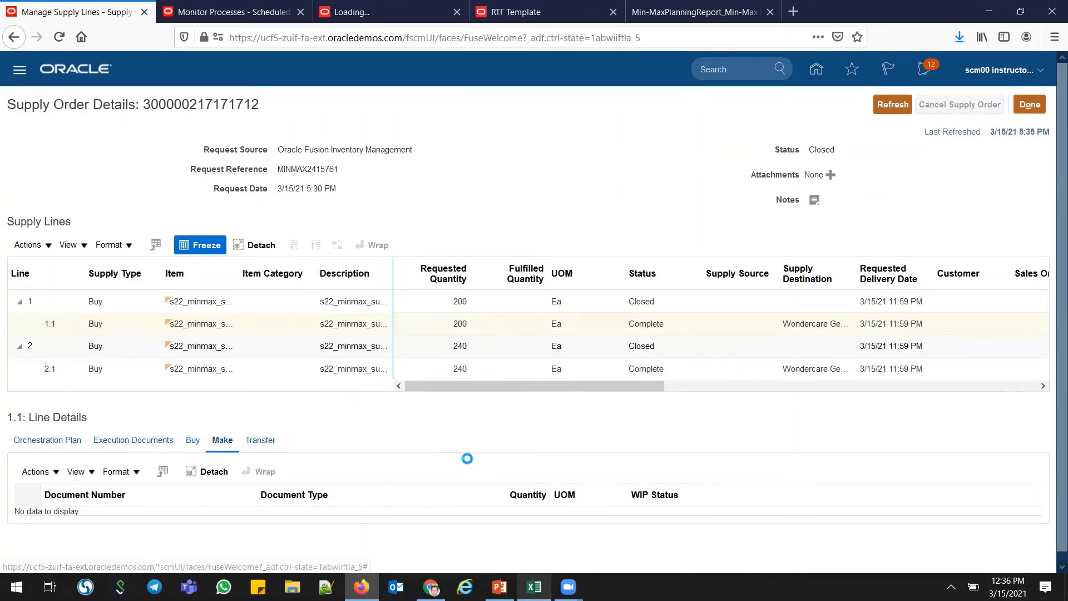
scroll(1052, 238, "down", 1)
scroll(1053, 238, "up", 1)
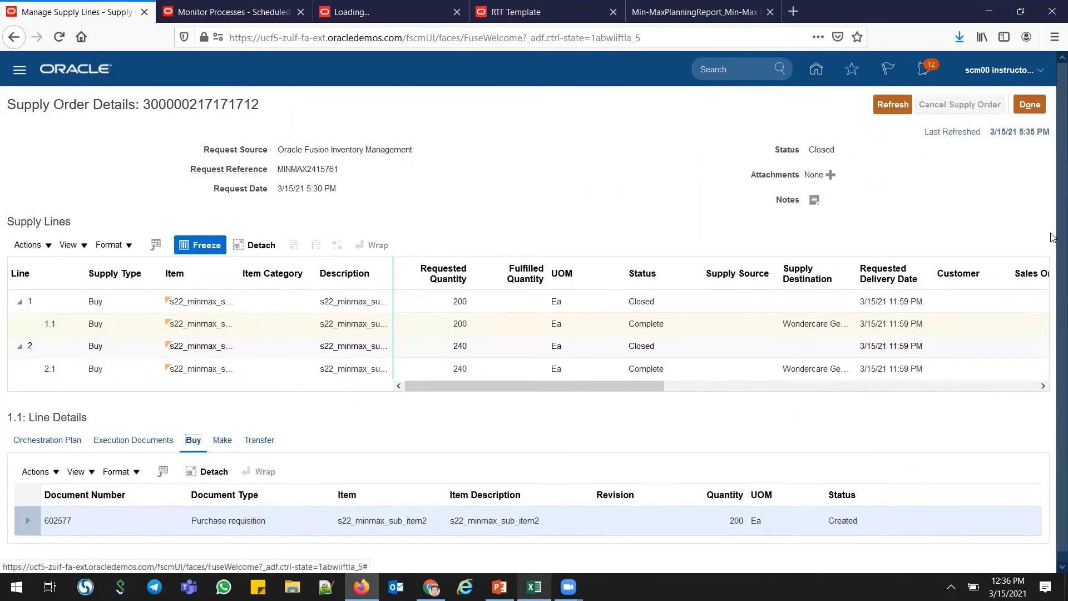
Copy the purchase requisition number of supply line 2.1 into cell H11 of the Training data sheet in Excel.
left_click(56, 369)
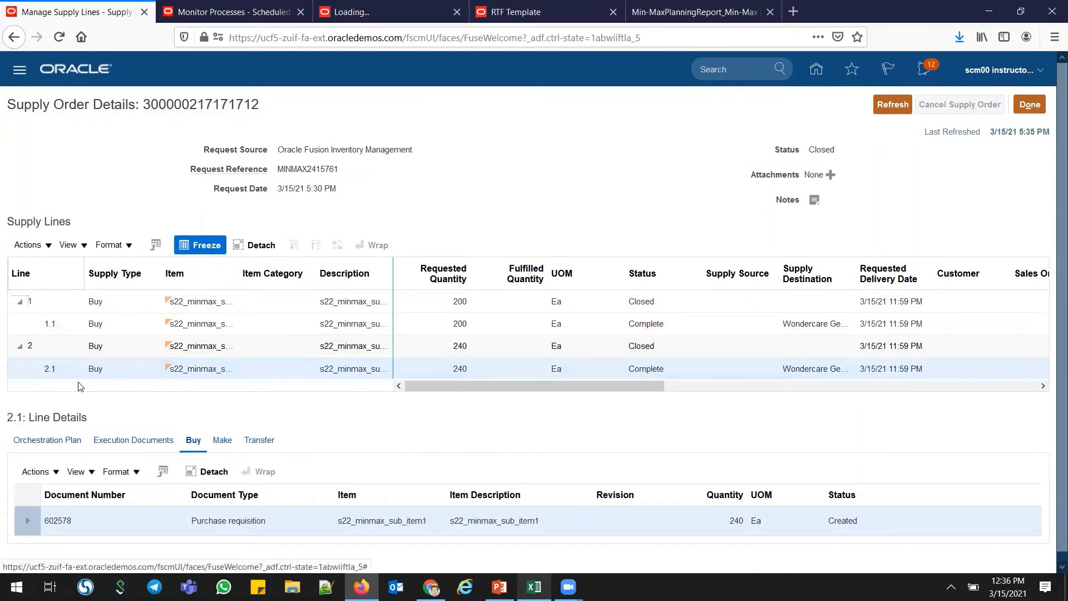
double_click(64, 522)
key("alt+Tab")
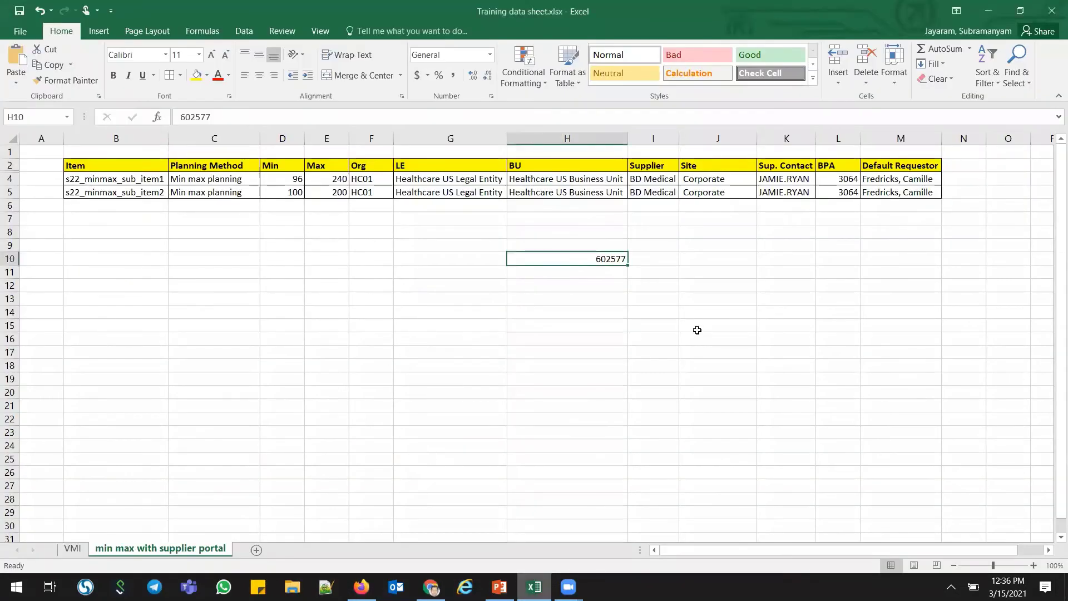
key("Return")
key("ctrl+v")
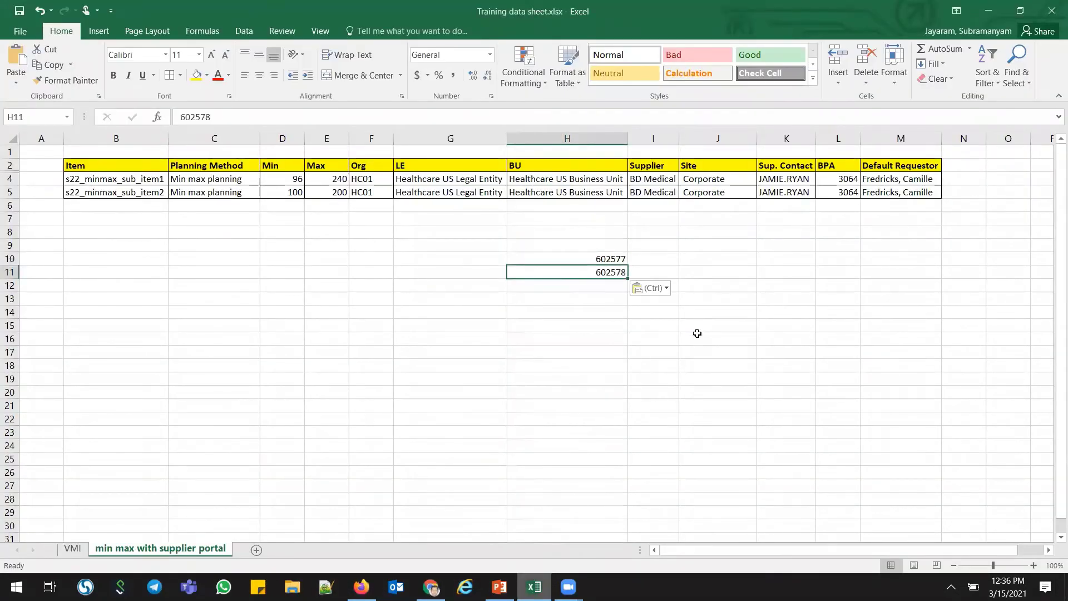
left_click(558, 364)
Switch back to the supply order and view the orchestration plan and execution documents of line 1.1.
key("alt+Tab")
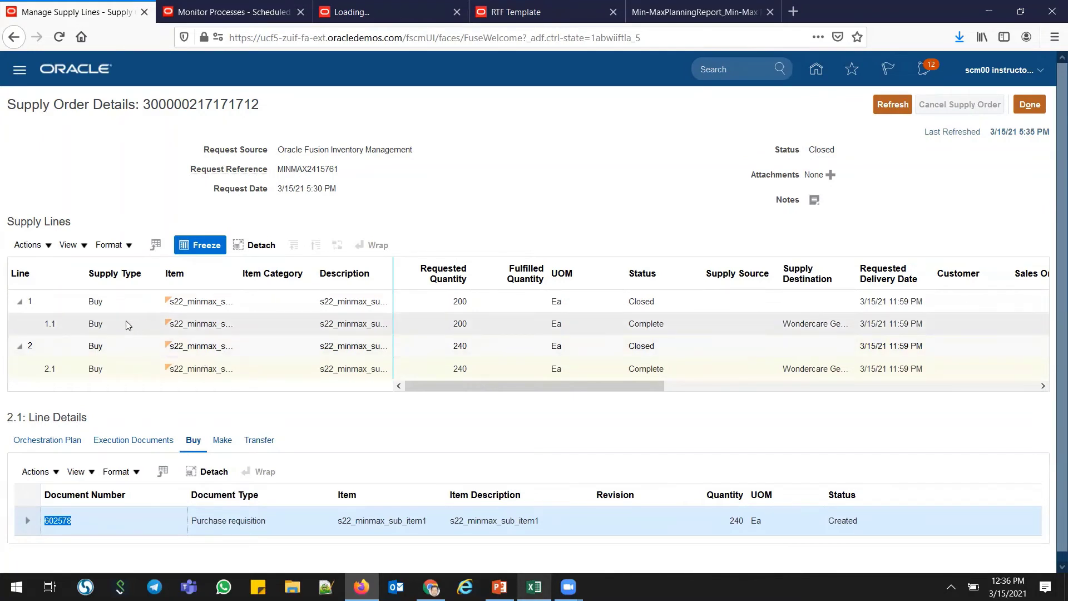
left_click(77, 327)
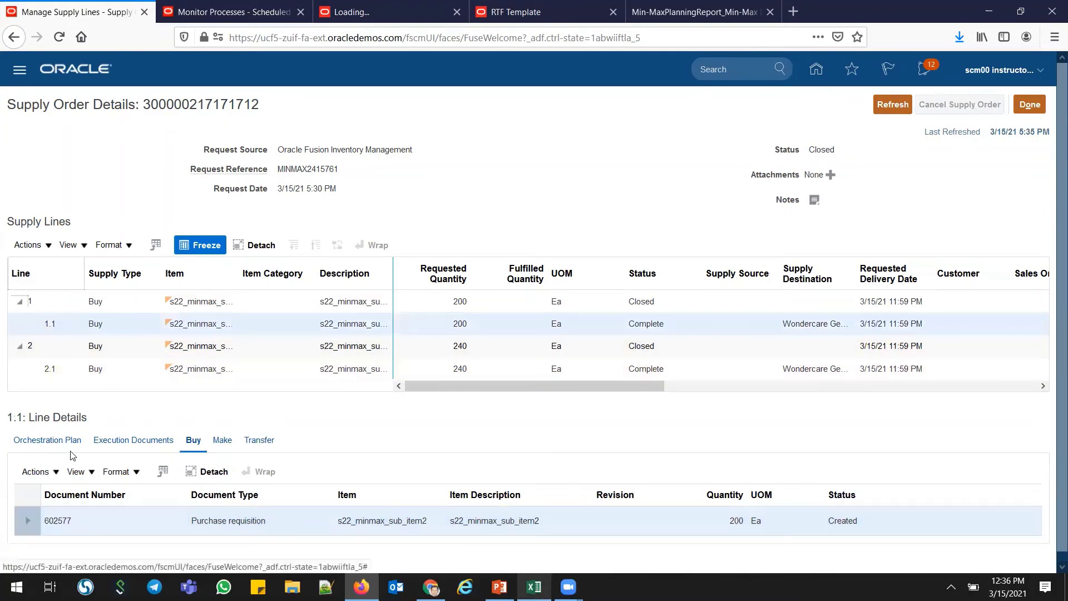
left_click(46, 441)
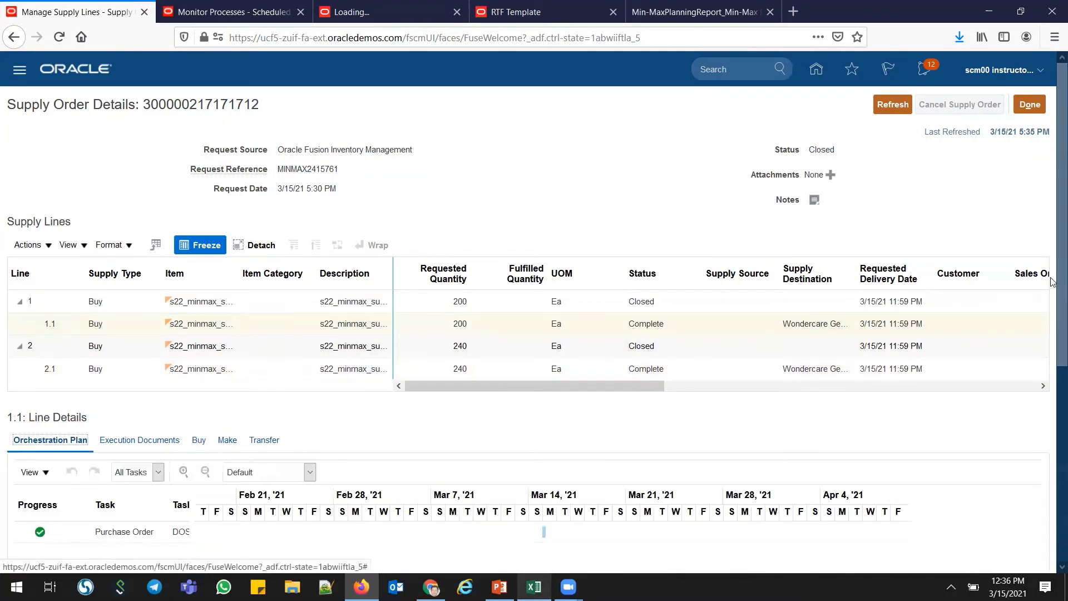
scroll(580, 362, "down", 5)
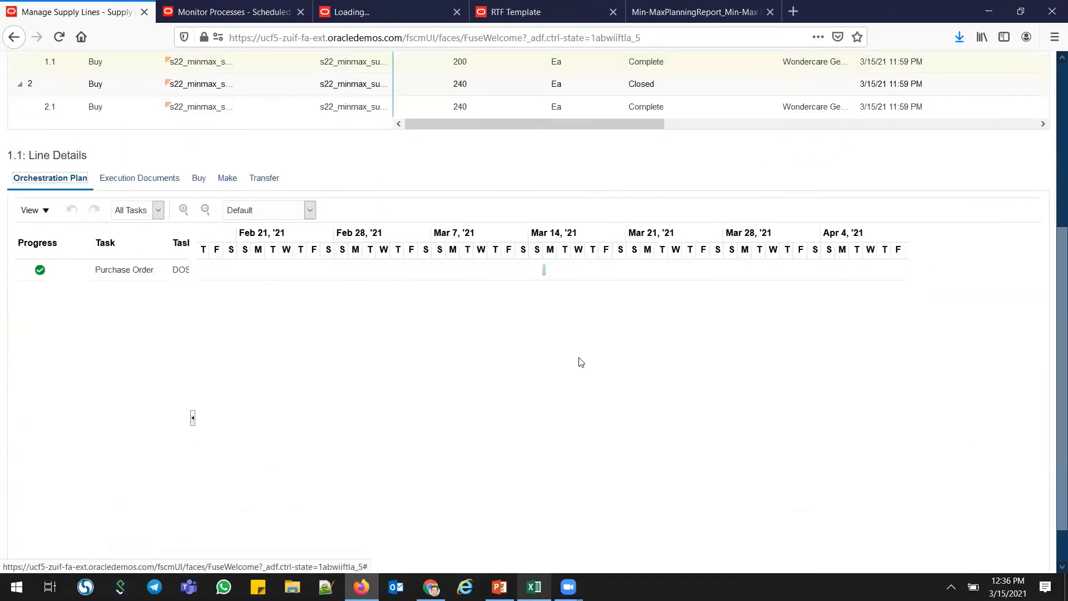
left_click(136, 177)
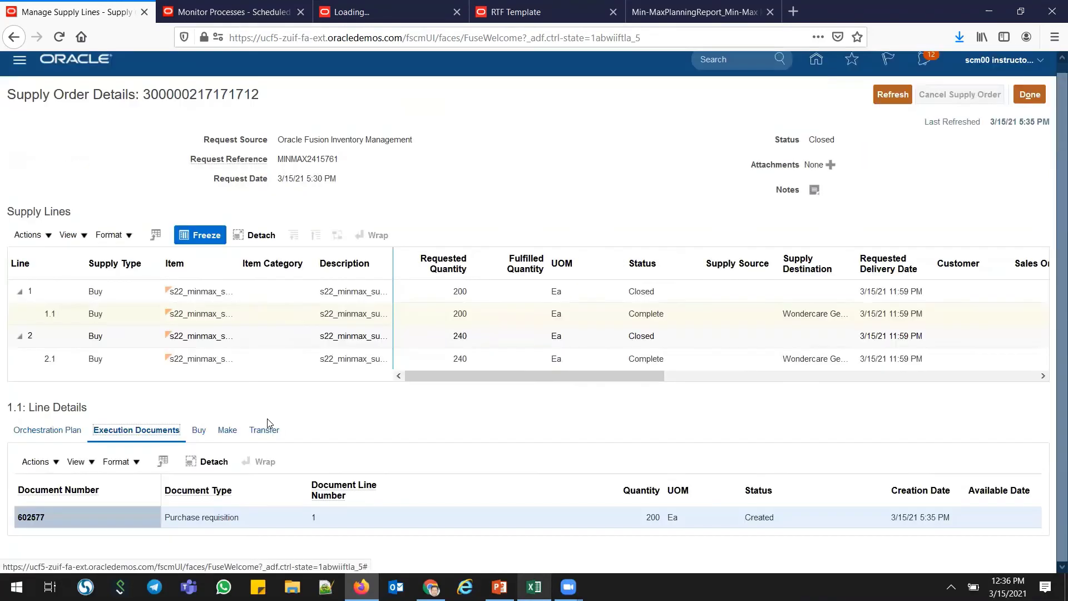
View the orchestration plan and execution documents of supply line 2.1.
left_click(56, 359)
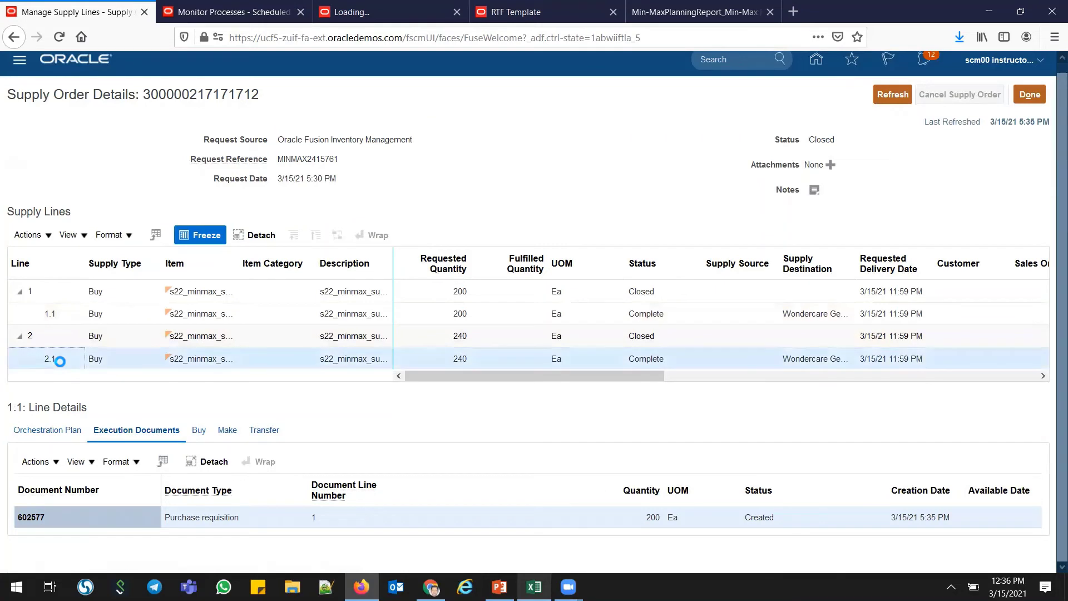
left_click(62, 432)
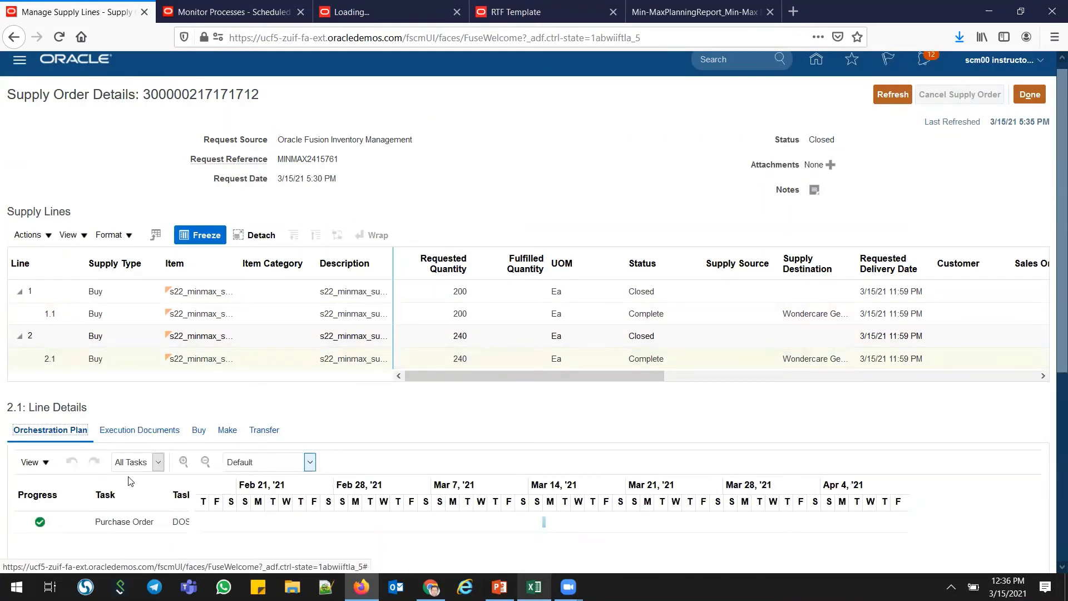
left_click(130, 431)
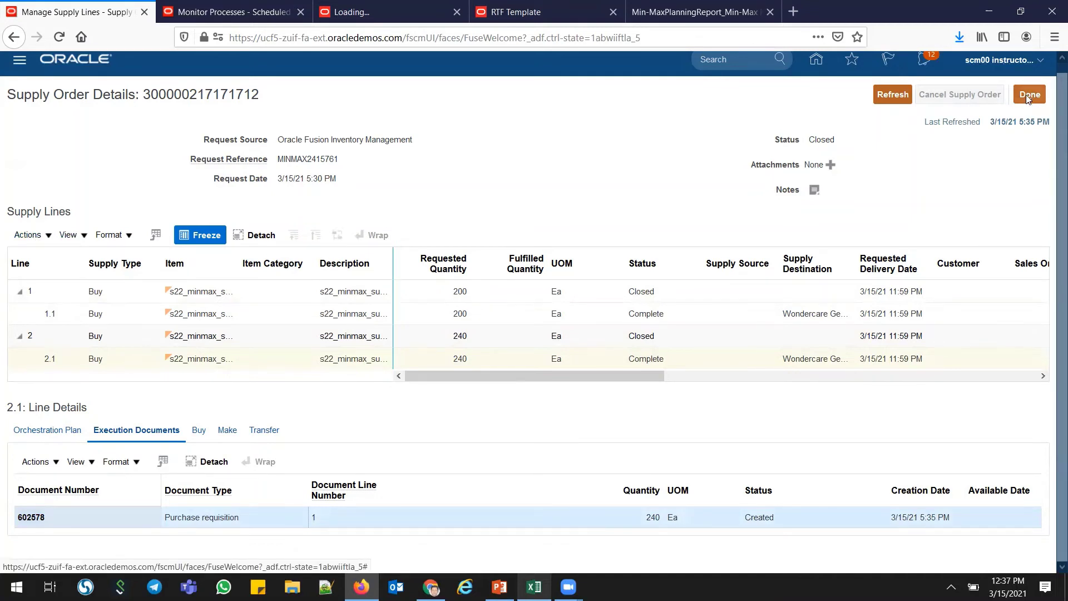
Review the Purchase Order task in the orchestration plan of supply line 2.1 and close the supply order details.
left_click(110, 337)
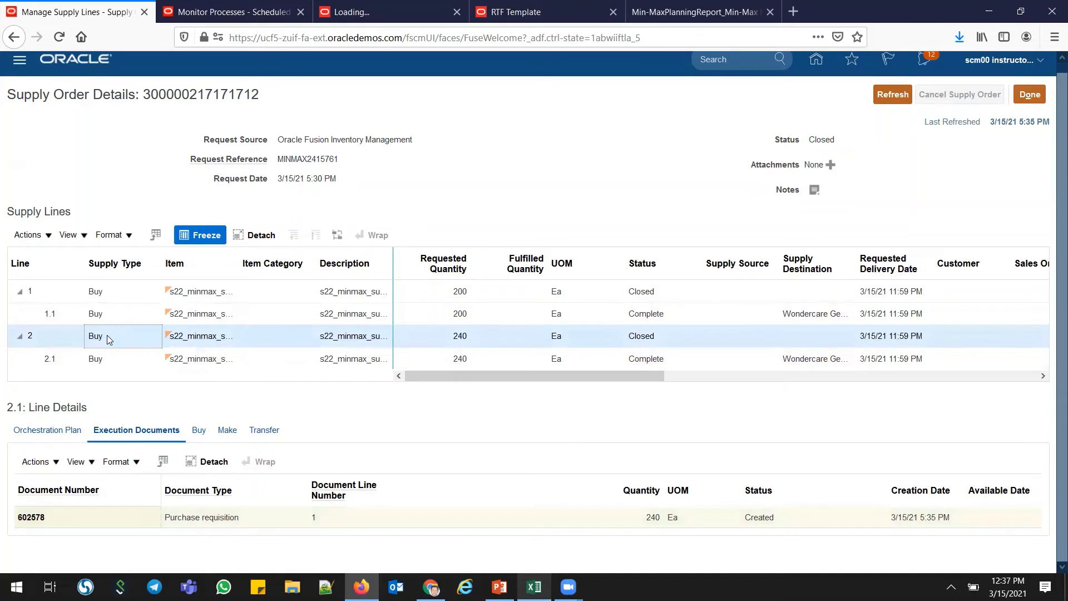
left_click(47, 430)
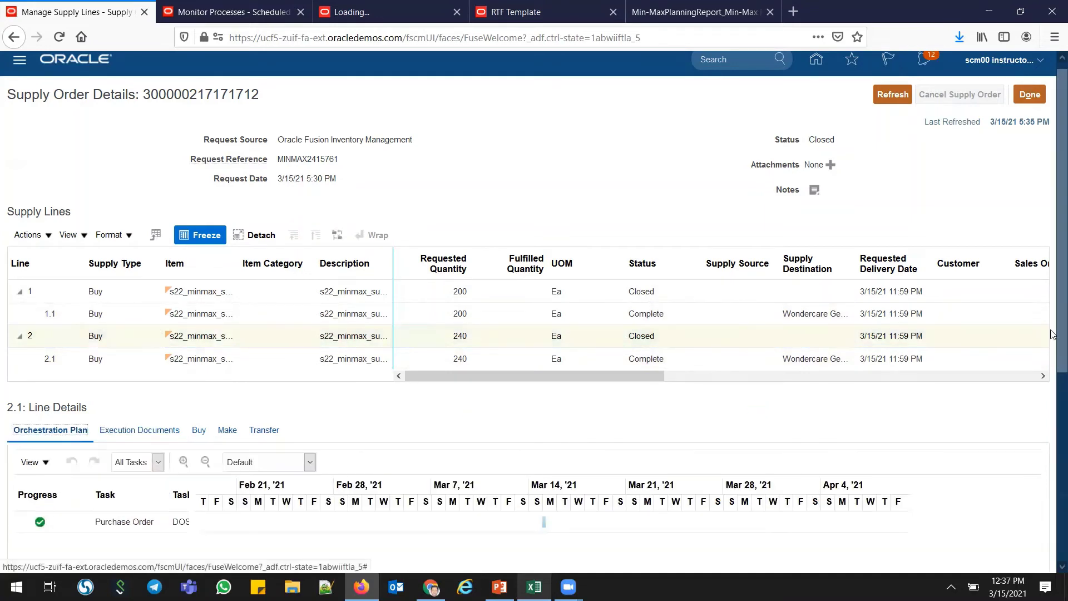
scroll(1051, 334, "down", 10)
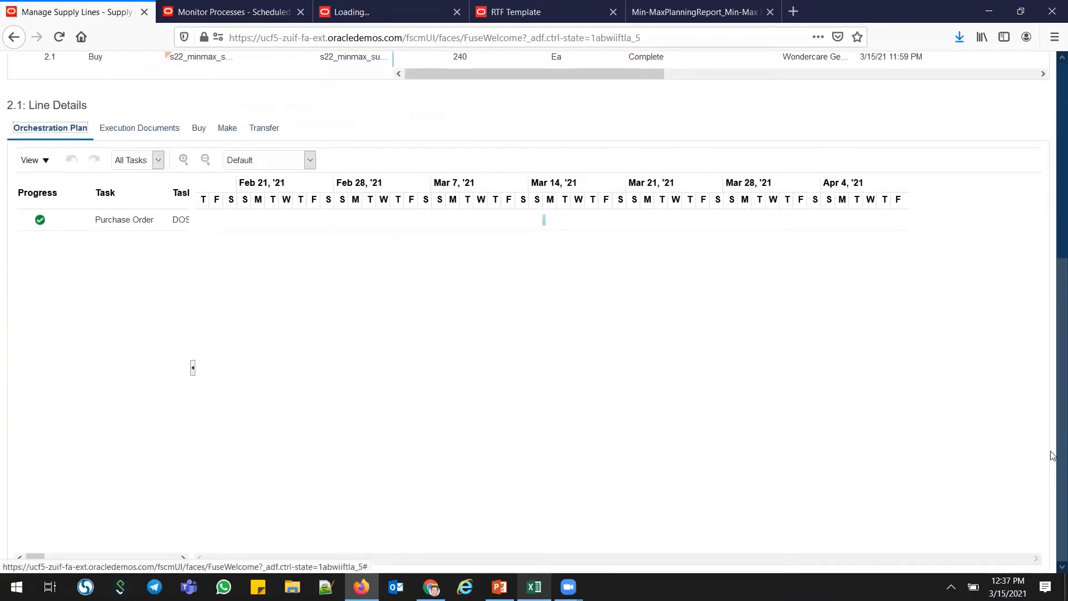
scroll(483, 408, "up", 4)
left_click(119, 334)
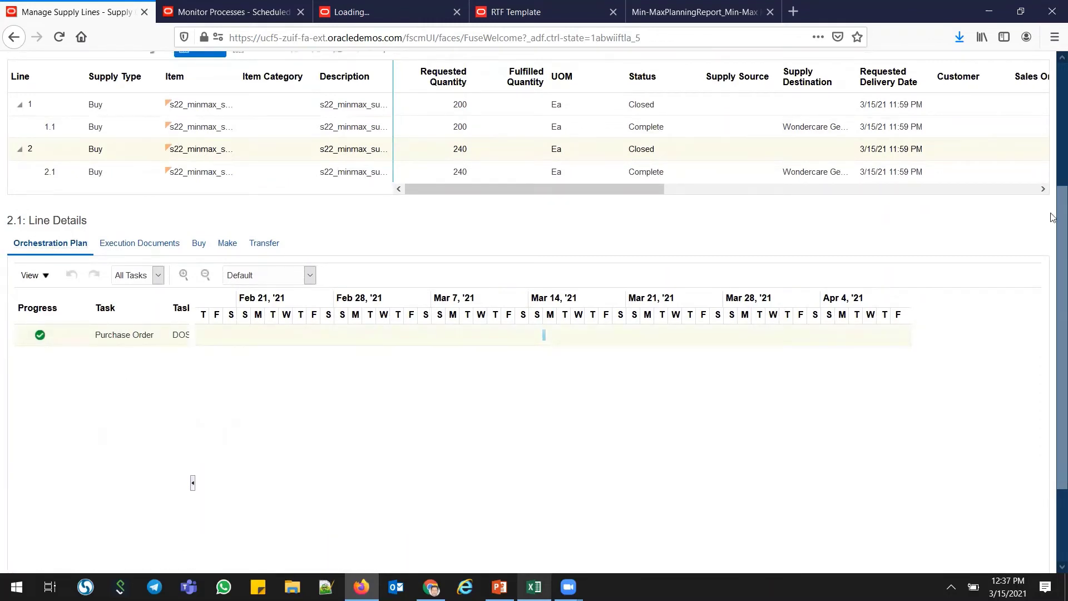
scroll(1053, 217, "up", 5)
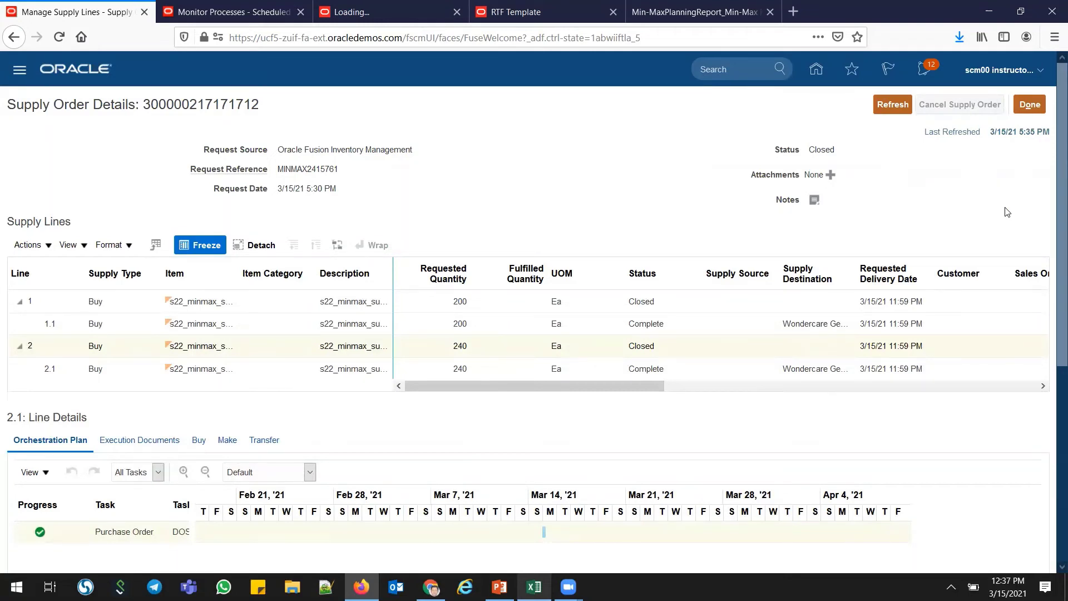
left_click(1030, 105)
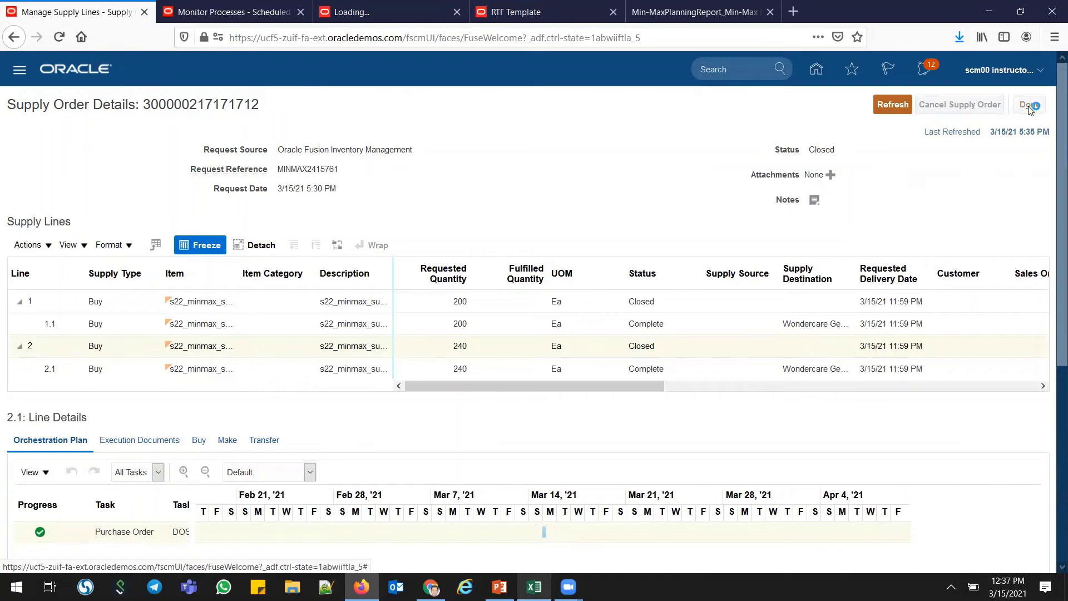
Switch to the supplier's Manage Inventory page in Chrome and rerun the search for out-of-stock items in organization HC01.
left_click(222, 14)
left_click(431, 587)
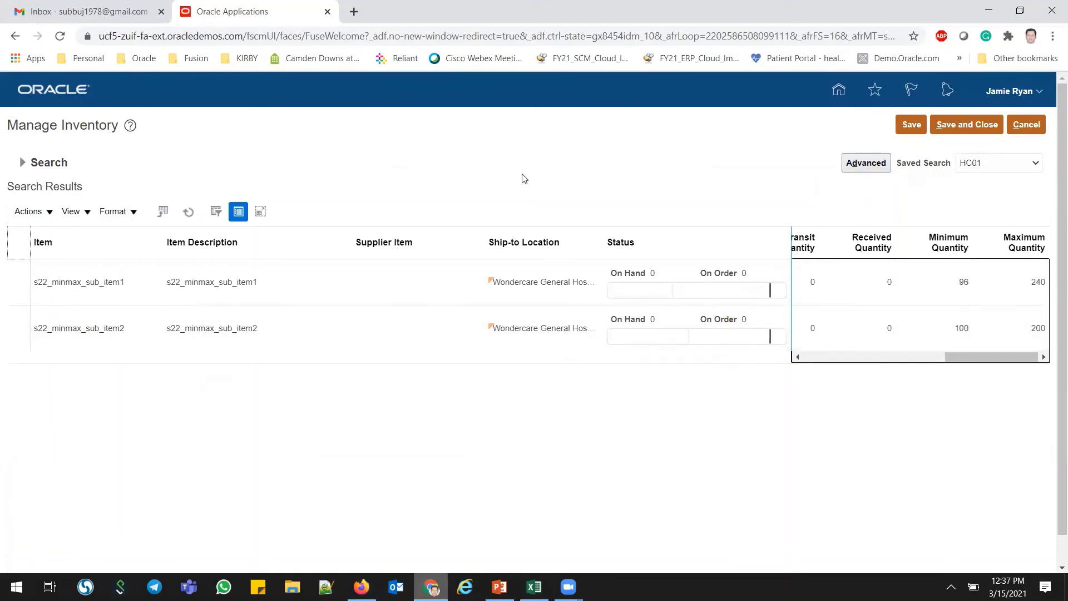
left_click(21, 163)
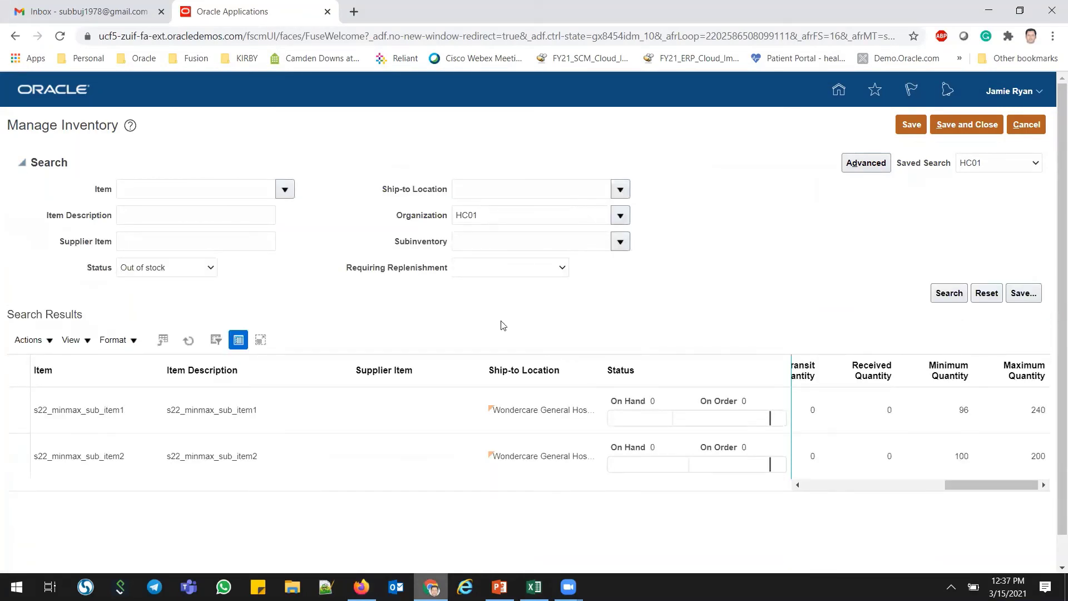
left_click(949, 295)
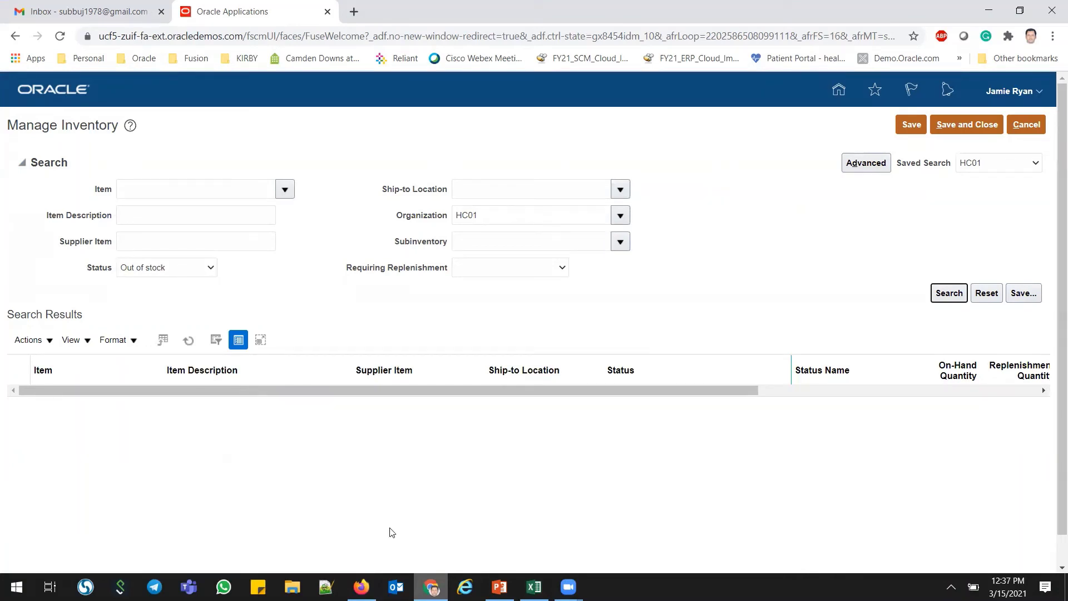
Switch back to Firefox and open Manage Orders in the Purchase Orders work area from the scheduled processes session.
left_click(361, 587)
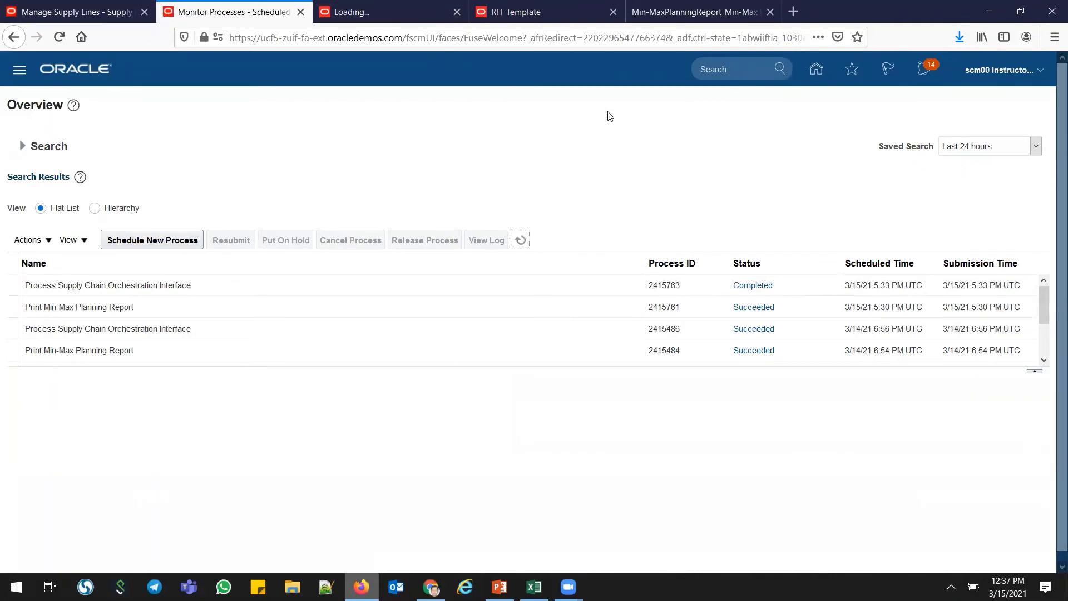
left_click(106, 12)
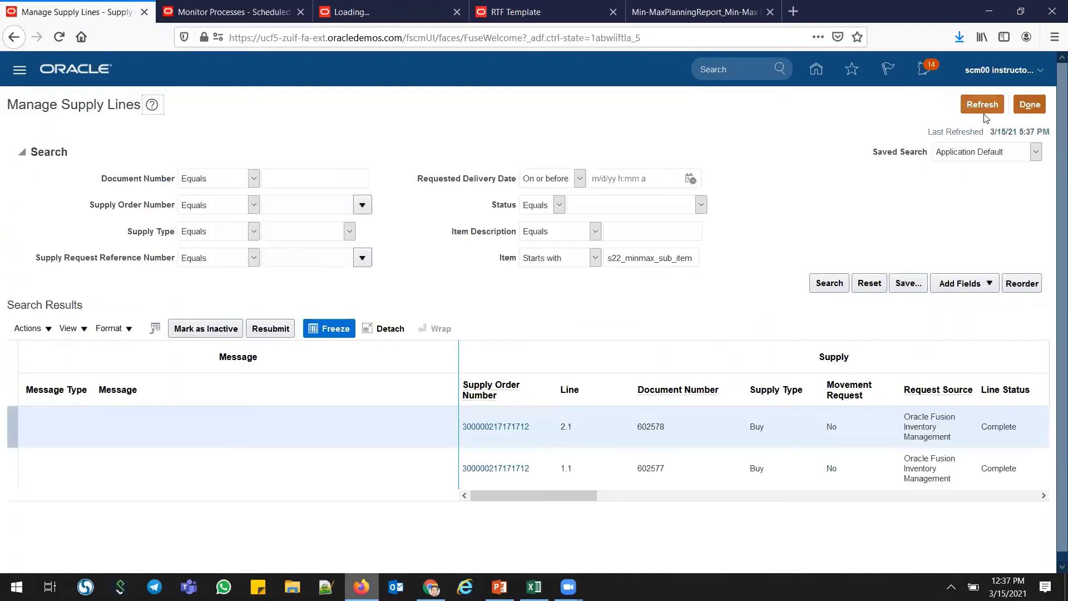
left_click(241, 5)
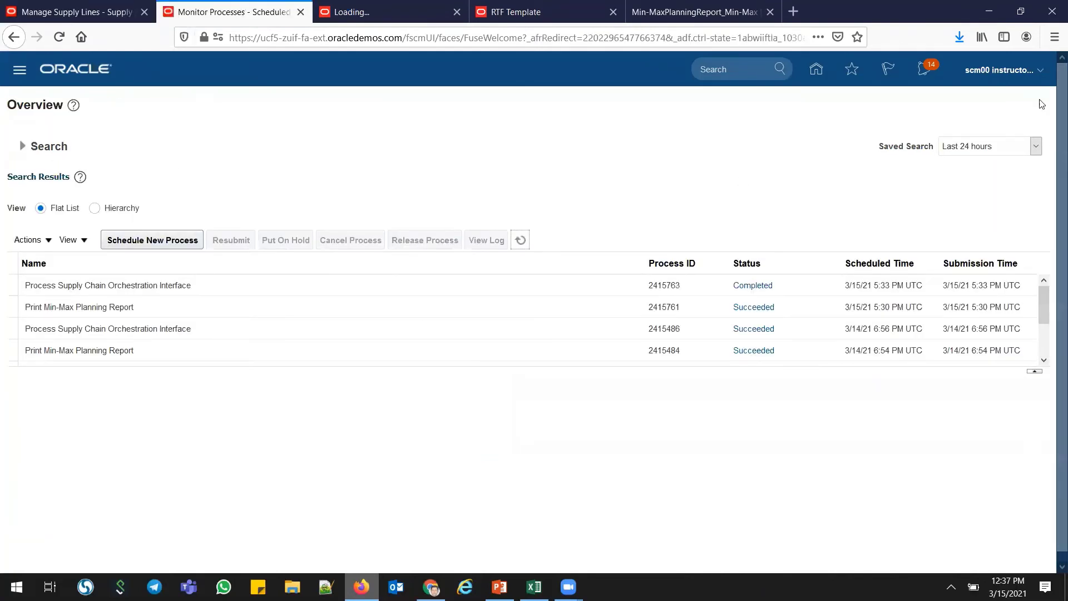
left_click(817, 69)
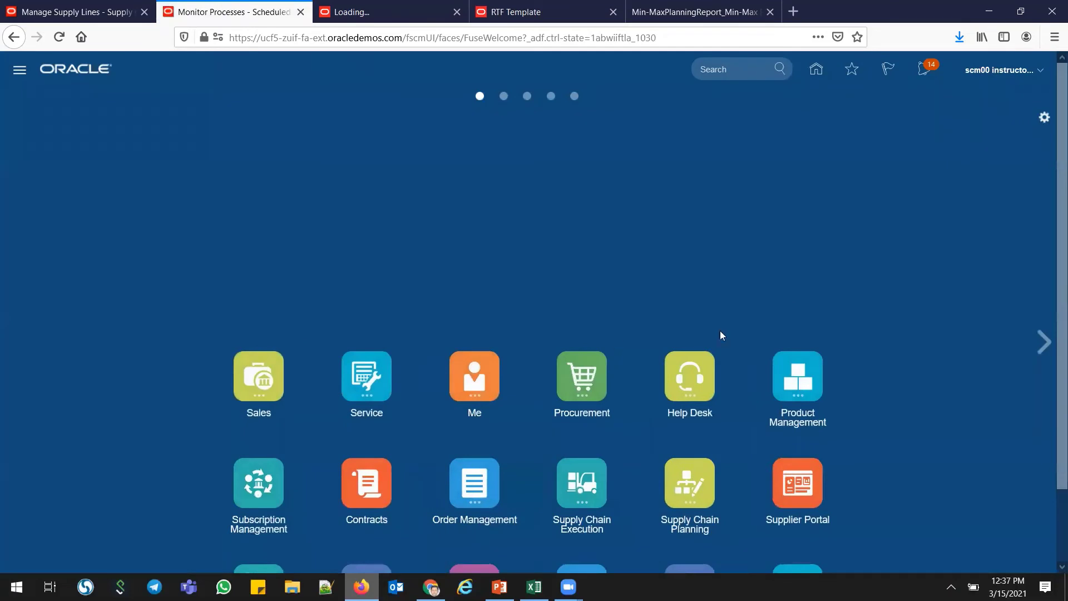
left_click(579, 367)
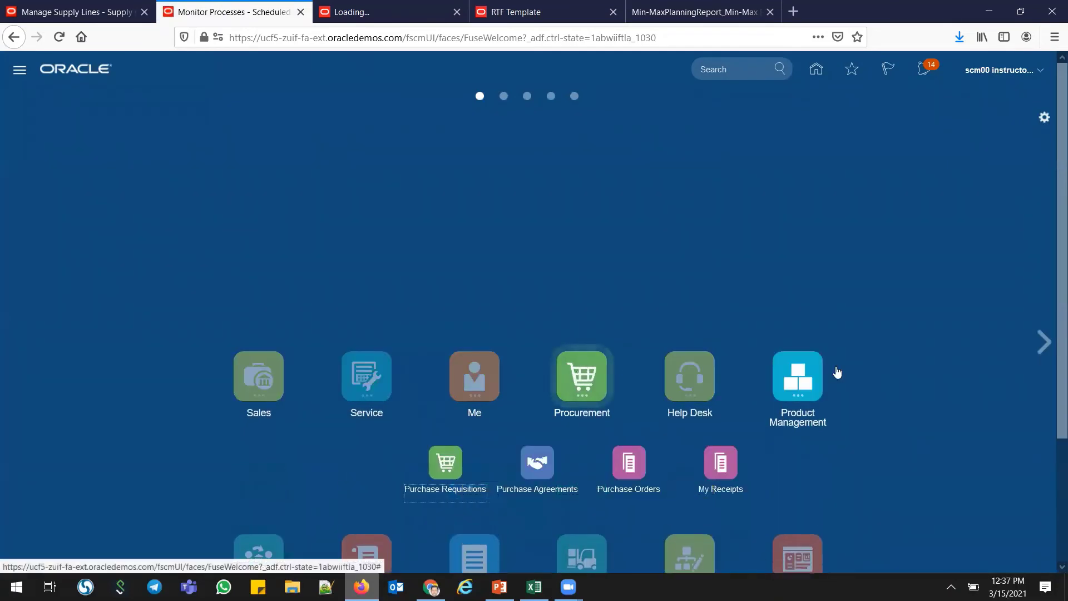
left_click(622, 471)
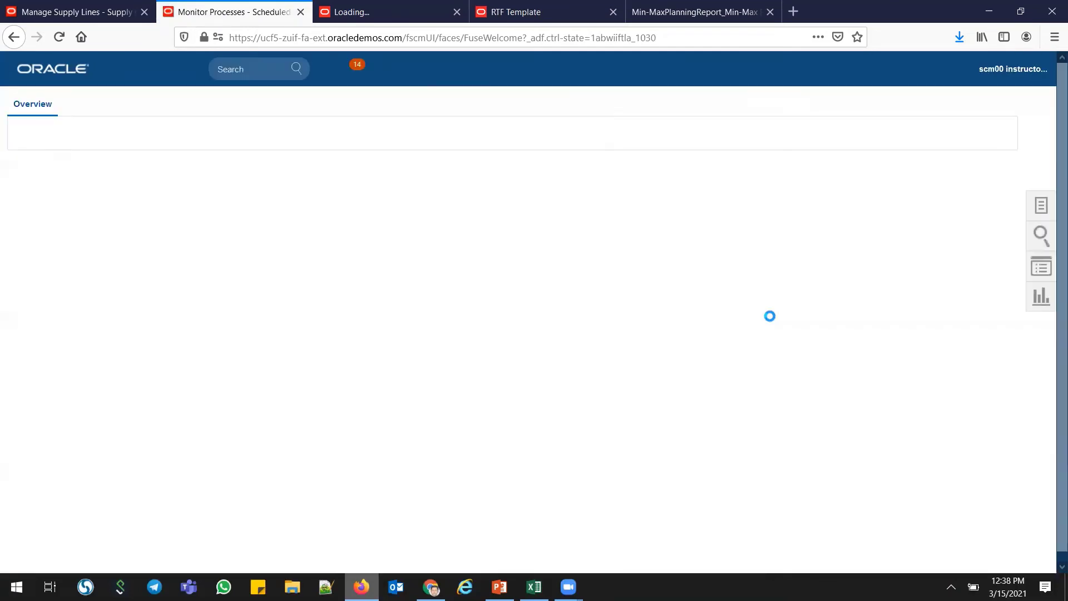
left_click(1036, 209)
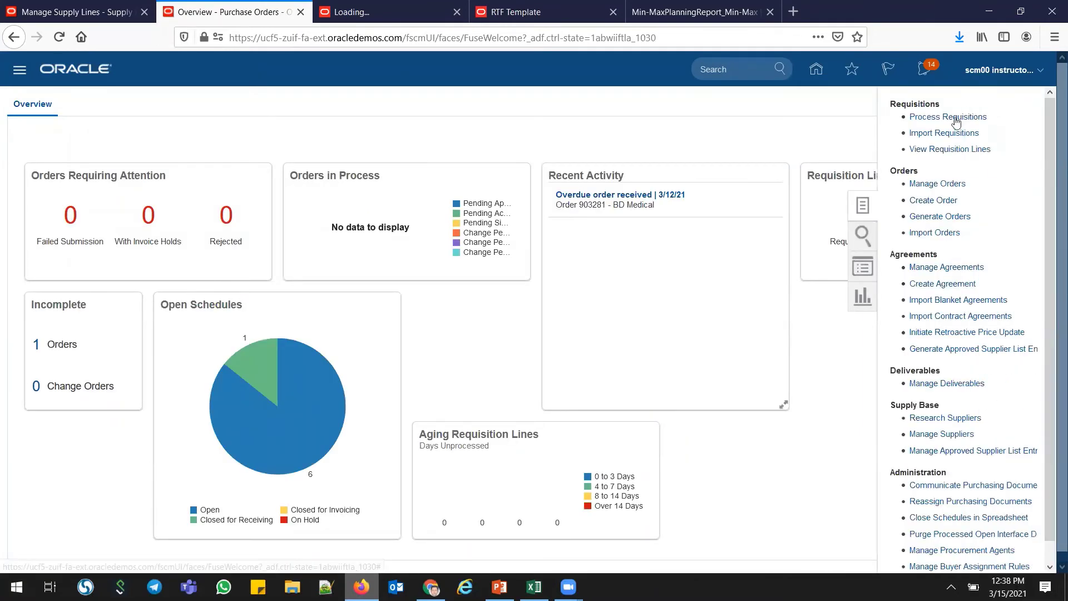
left_click(937, 184)
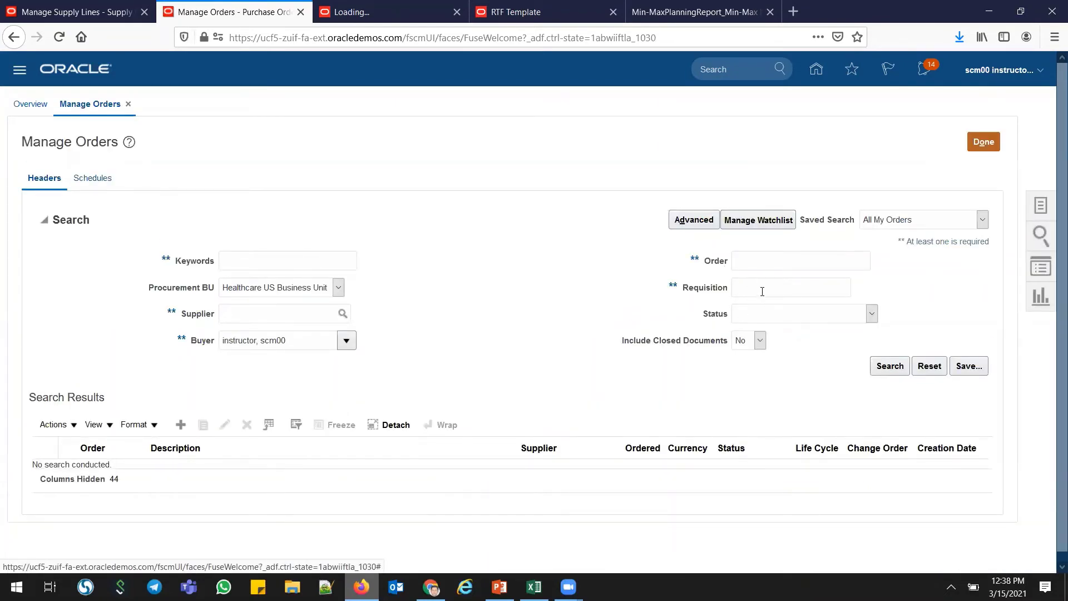
Search the purchase orders by the requisition number stored in cell H10 of the Training data sheet.
left_click(535, 587)
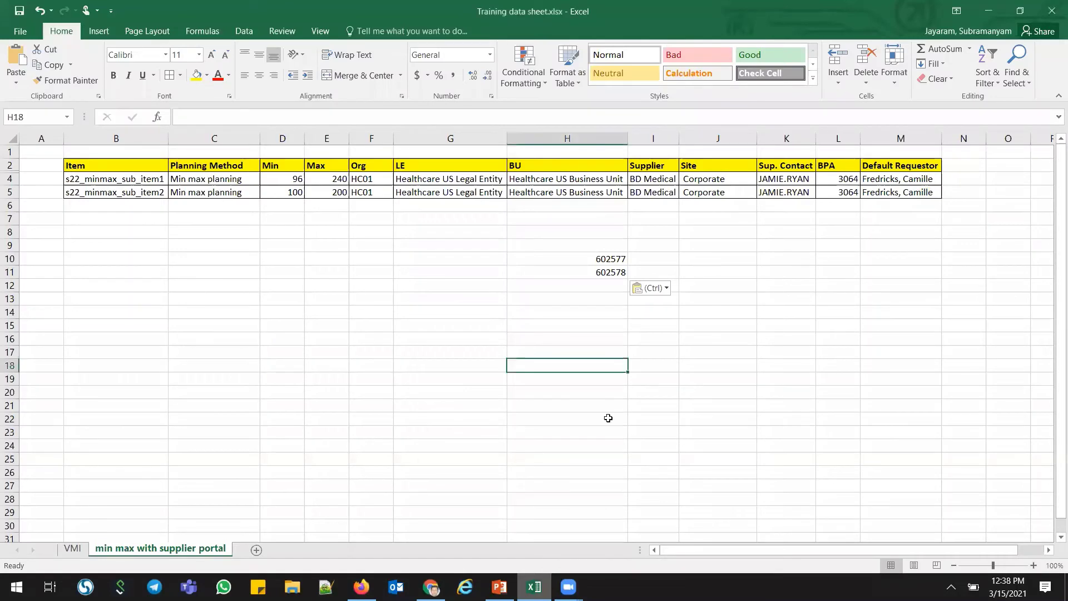
left_click(589, 243)
left_click(596, 257)
key("ctrl+c")
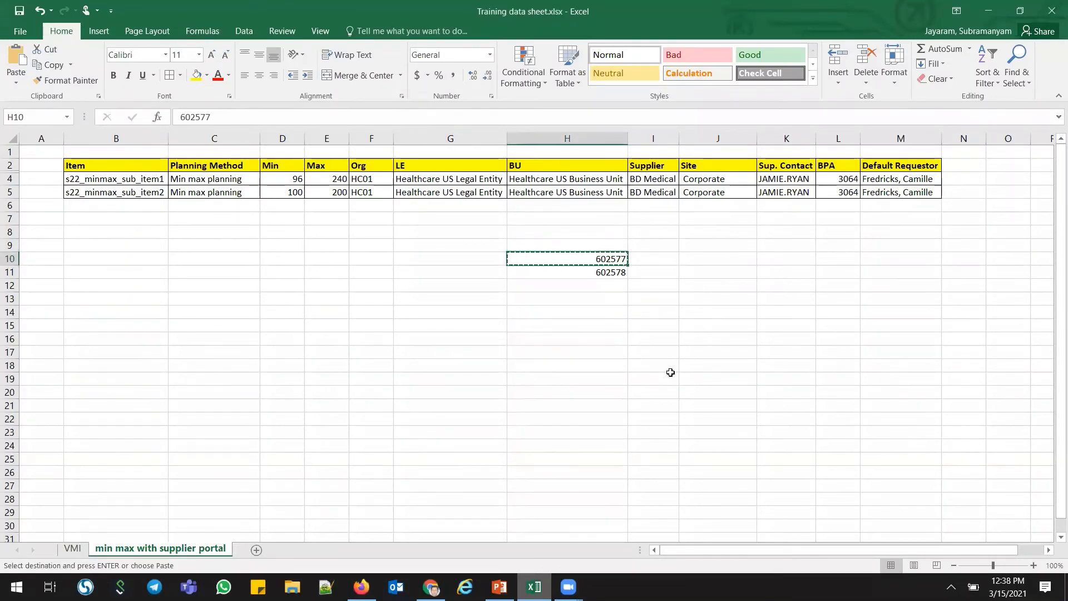
key("alt+Tab")
key("ctrl+v")
left_click(895, 368)
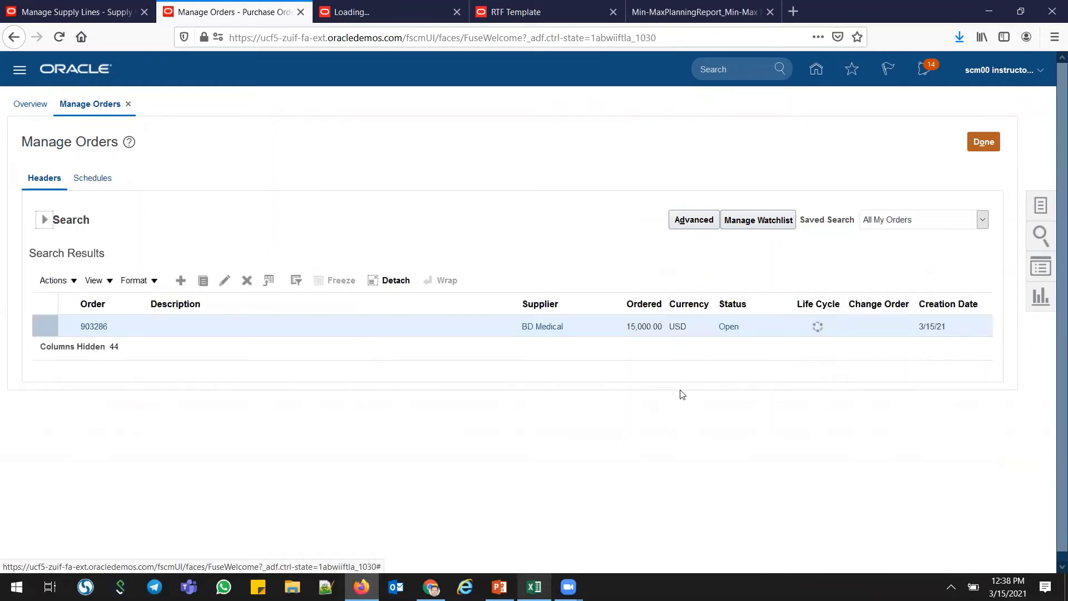
Copy the purchase order number found for the first requisition into cell I10 of the Training data sheet.
left_click_drag(109, 332, 79, 329)
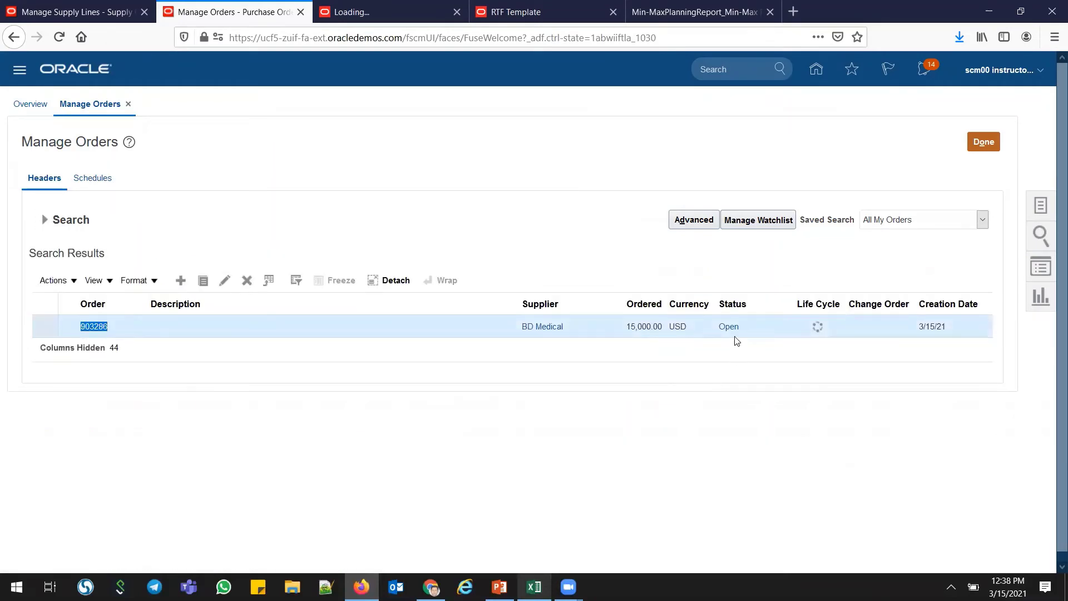
key("alt+Tab")
left_click(687, 257)
left_click_drag(687, 258, 656, 257)
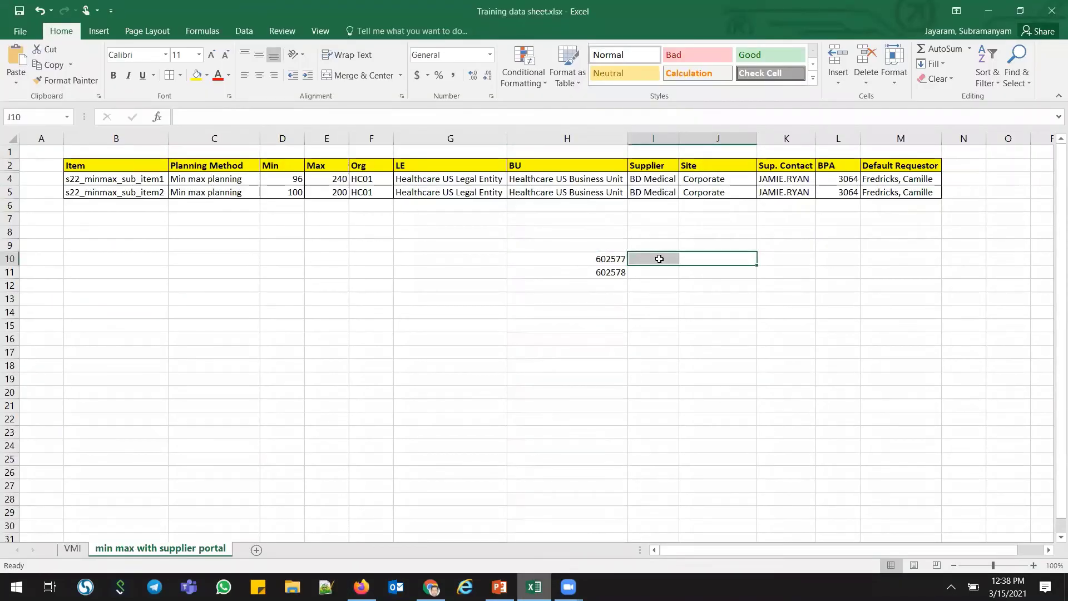
double_click(660, 260)
key("ctrl+v")
left_click(642, 322)
Copy the requisition number from cell H11 and search the purchase orders by it in Manage Orders.
left_click(589, 272)
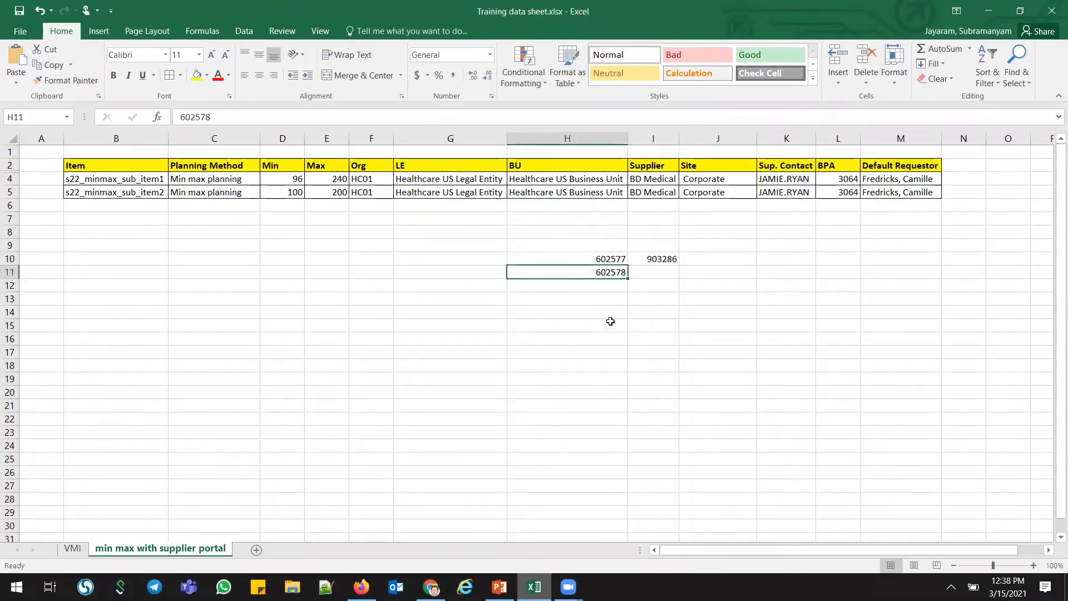
key("ctrl+c")
key("alt+Tab")
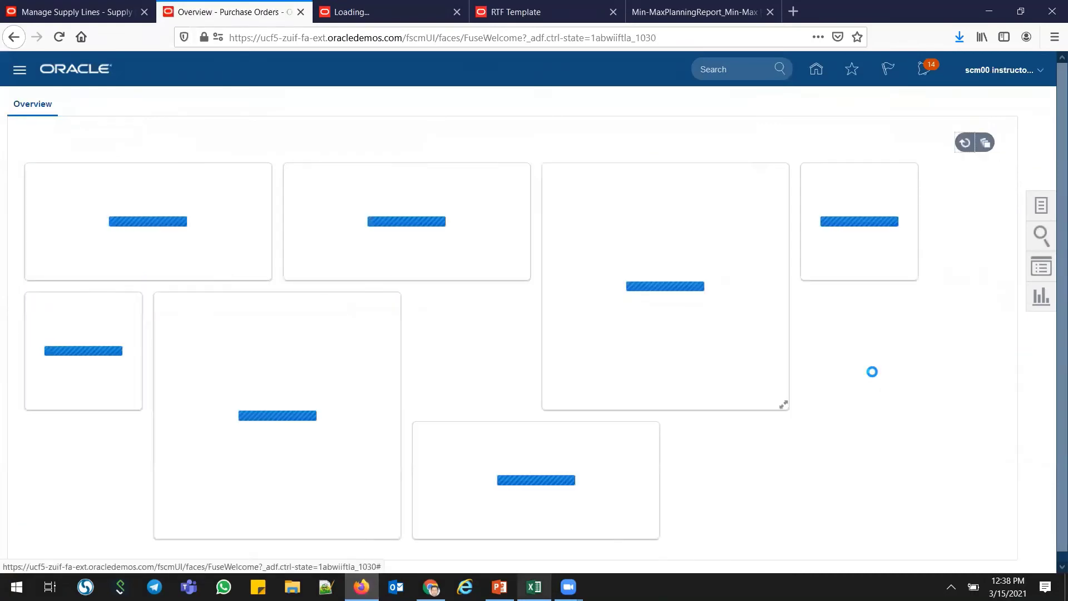
left_click(1042, 213)
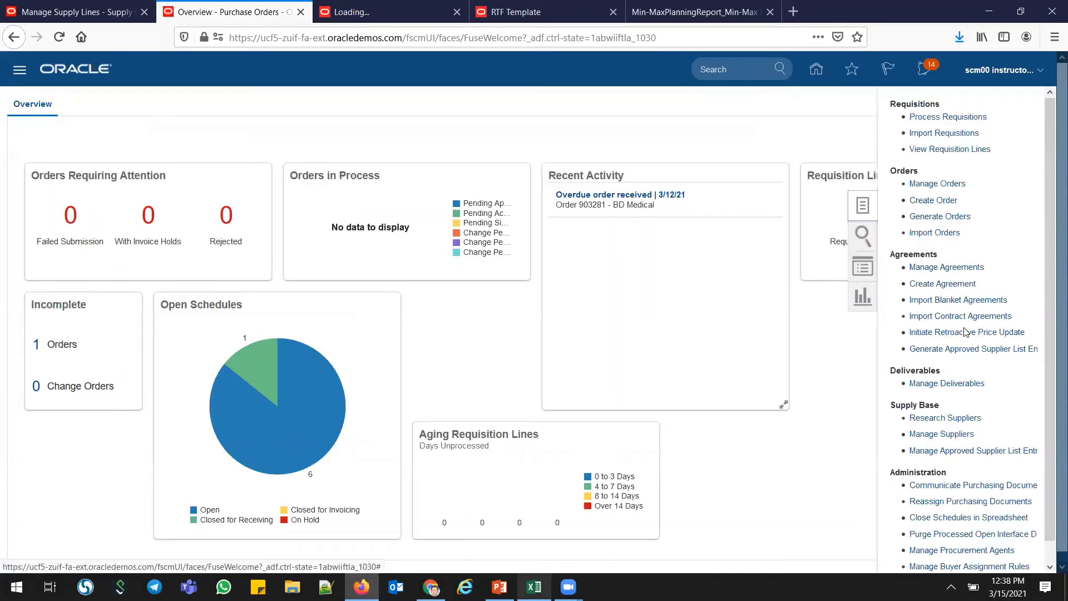
left_click(930, 187)
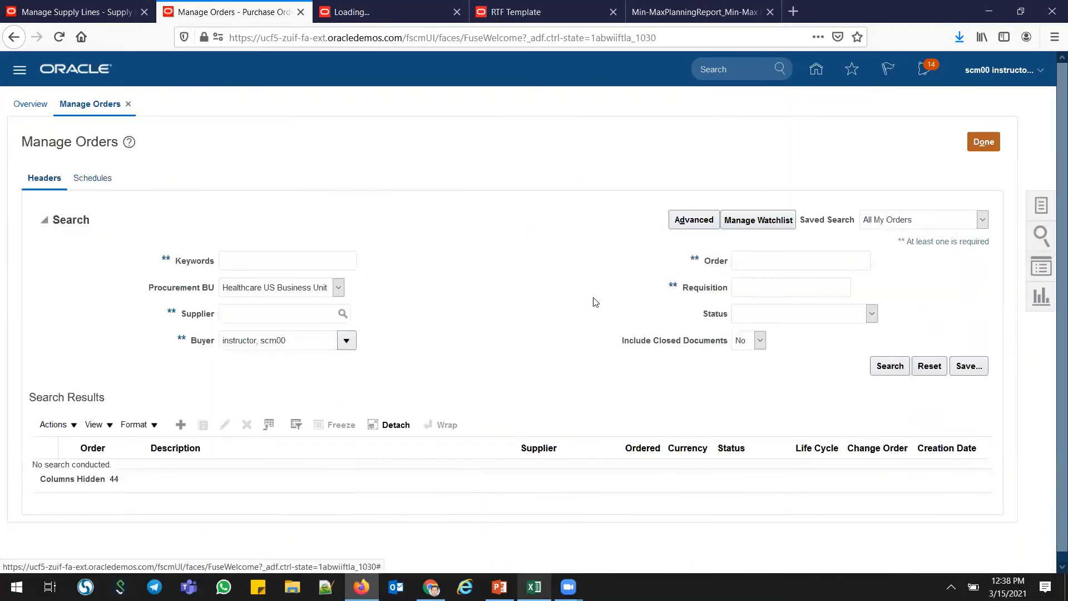
left_click(754, 294)
type("602578")
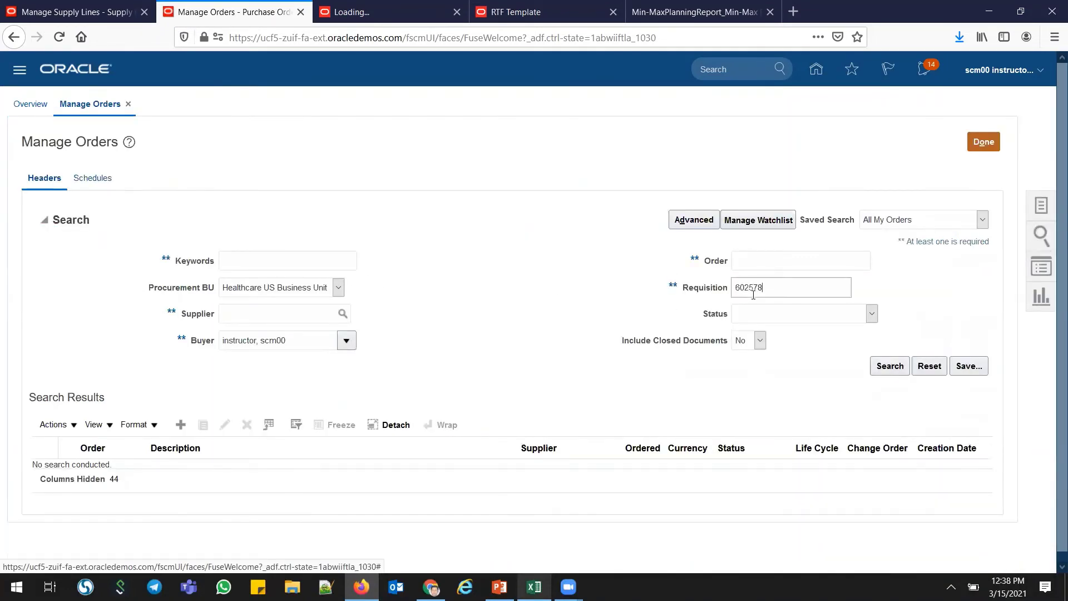
left_click(888, 366)
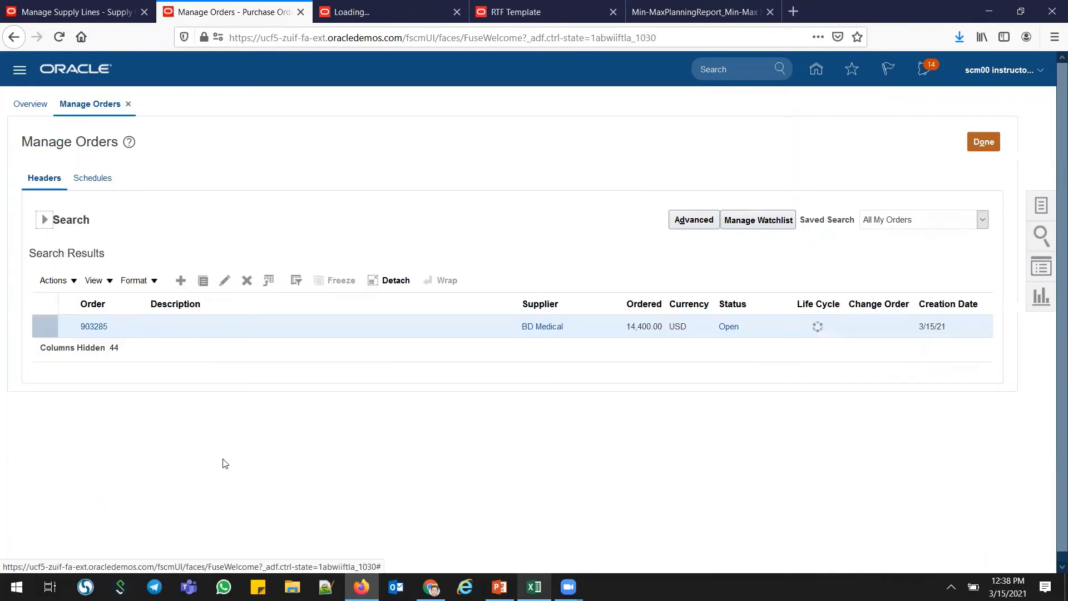
Copy the purchase order number found for the second requisition into cell I11 of the Training data sheet.
left_click_drag(123, 328, 80, 329)
key("alt+Tab")
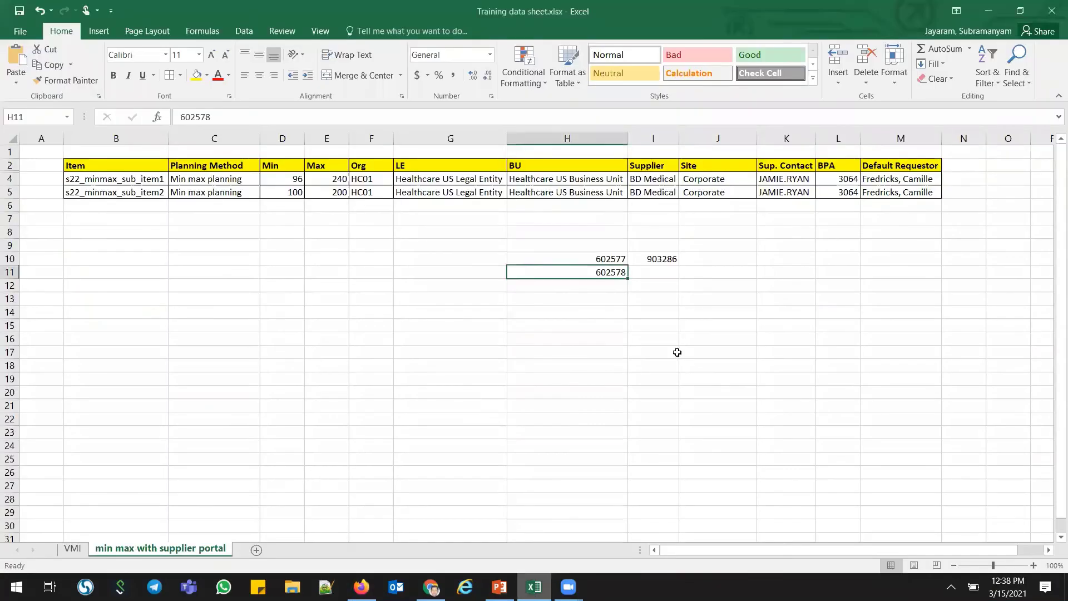
left_click(644, 273)
double_click(644, 273)
key("ctrl+v")
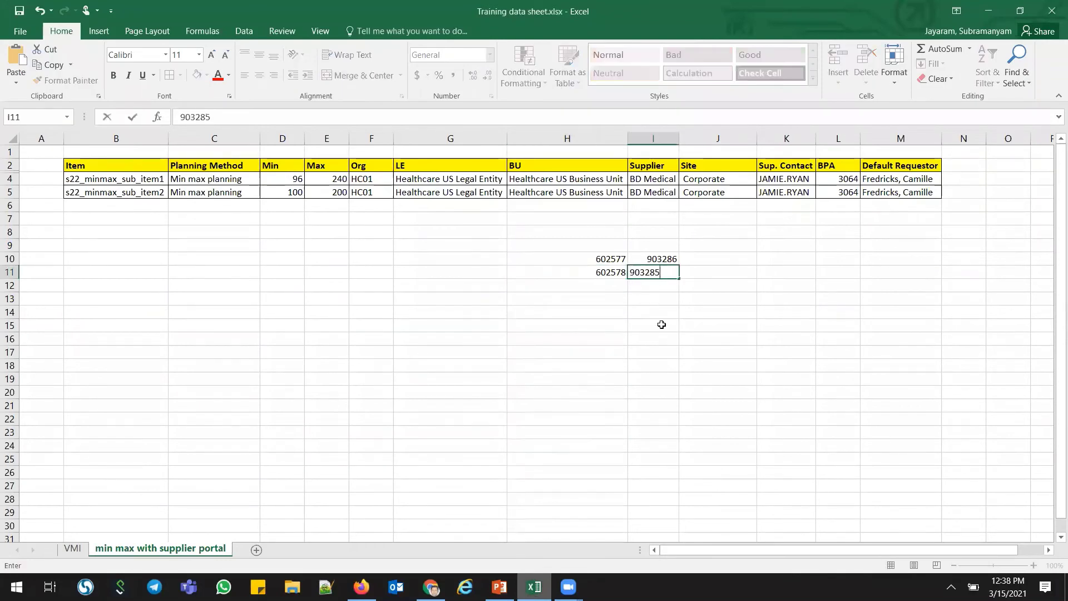
left_click(603, 363)
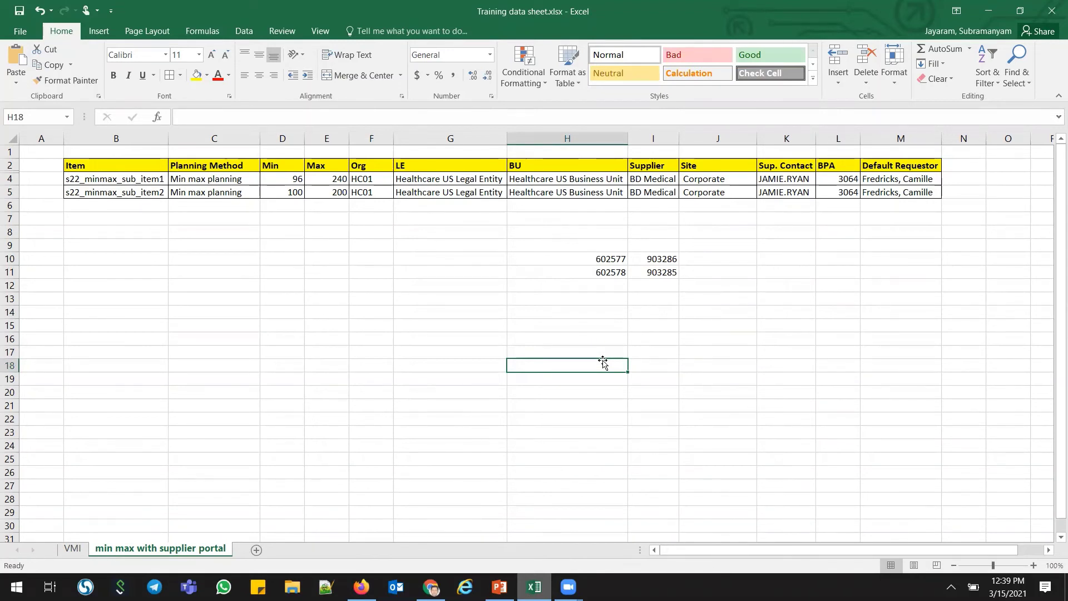
Close the Manage Orders page in Firefox and switch to the supplier's Manage Inventory page in Chrome.
key("alt+Tab")
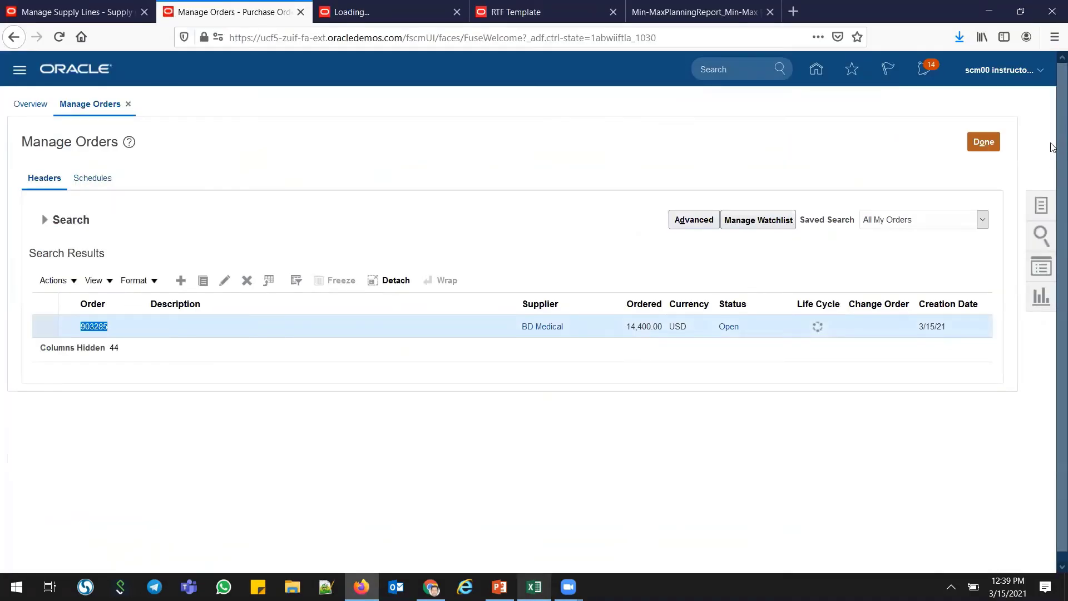
left_click(985, 143)
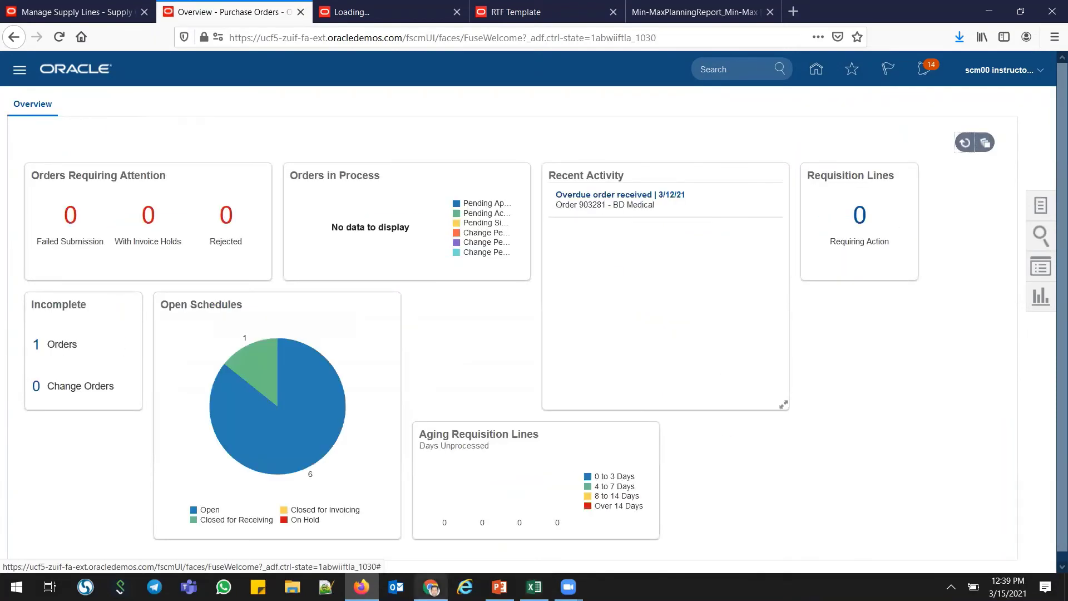
left_click(430, 588)
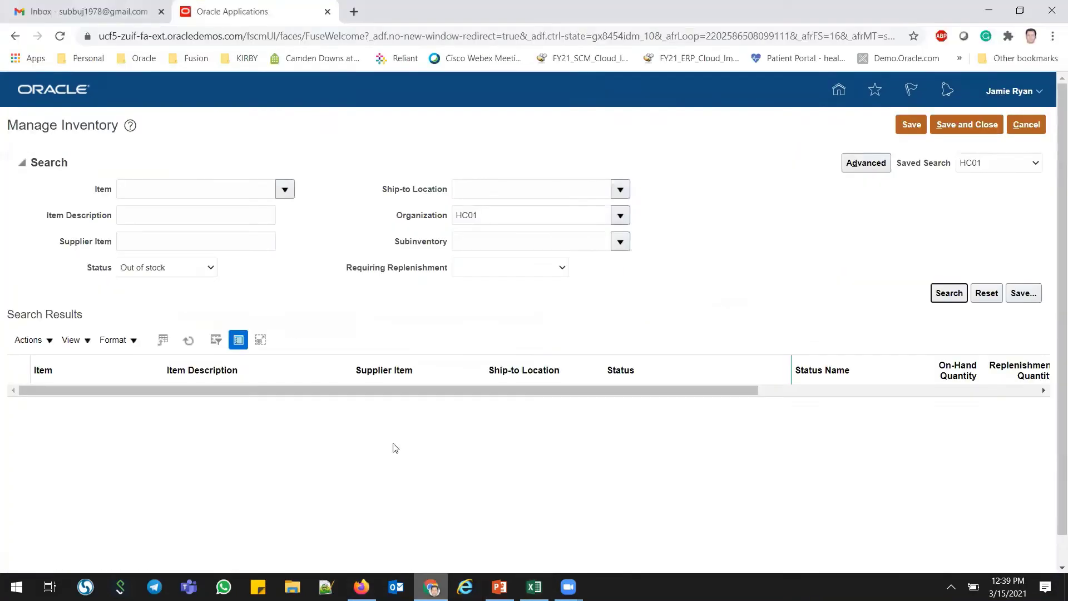
Try to search the HC01 inventory for item s22_minmax_sub_item with a blank status.
left_click(155, 269)
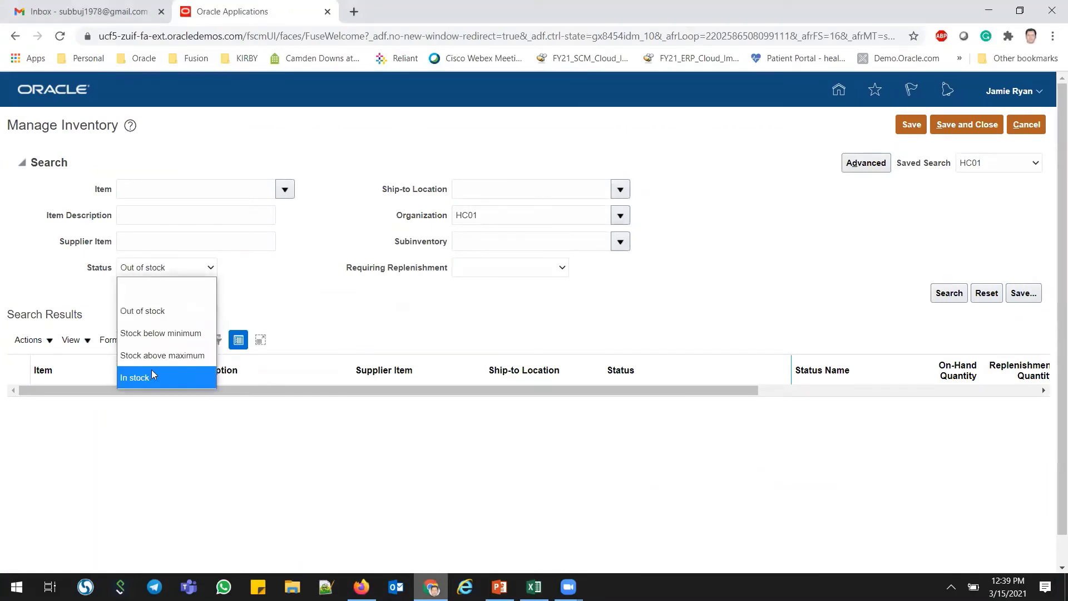
left_click(149, 295)
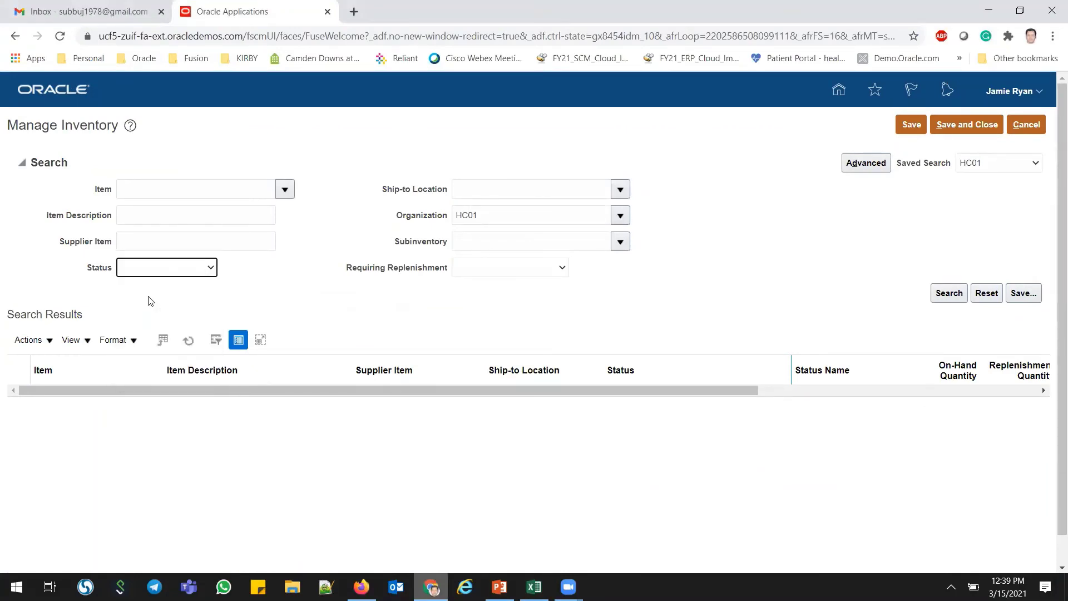
left_click(160, 198)
left_click(162, 218)
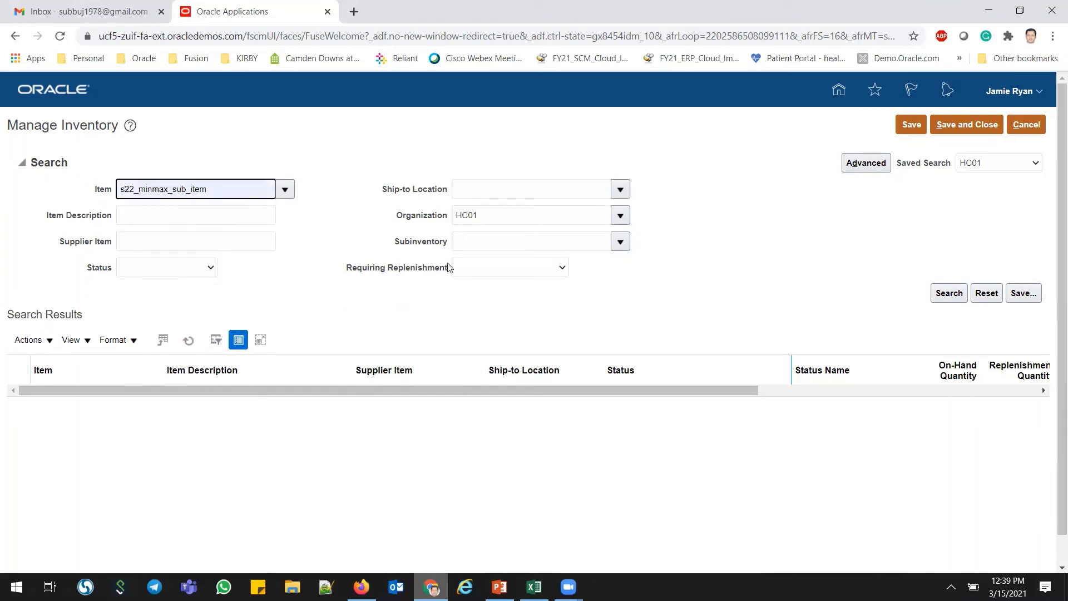
left_click(948, 293)
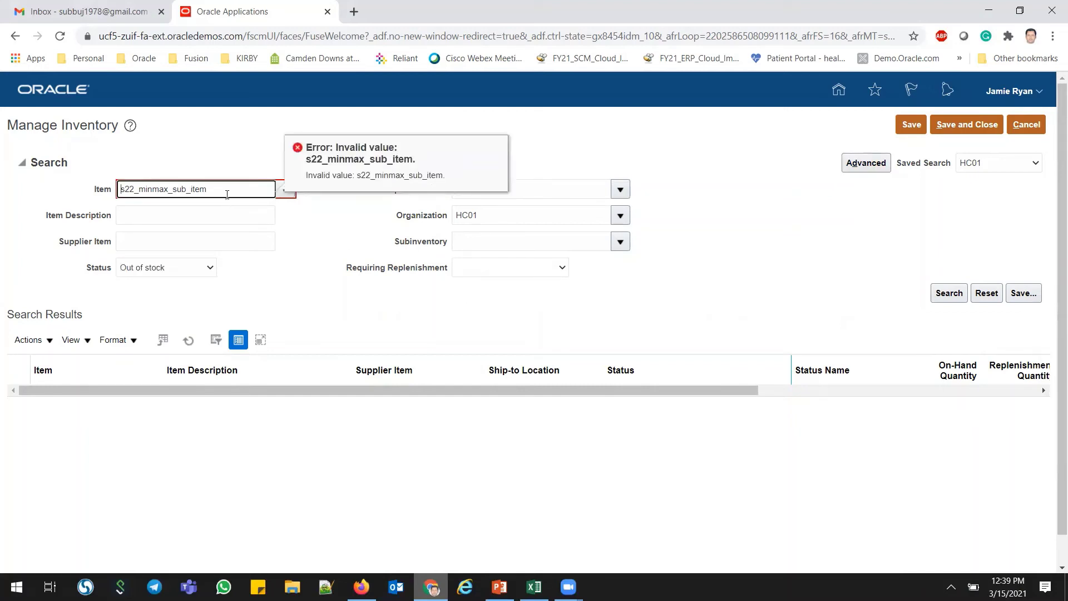
Search the HC01 inventory for item s22_minmax_sub_item1.
key("Tab")
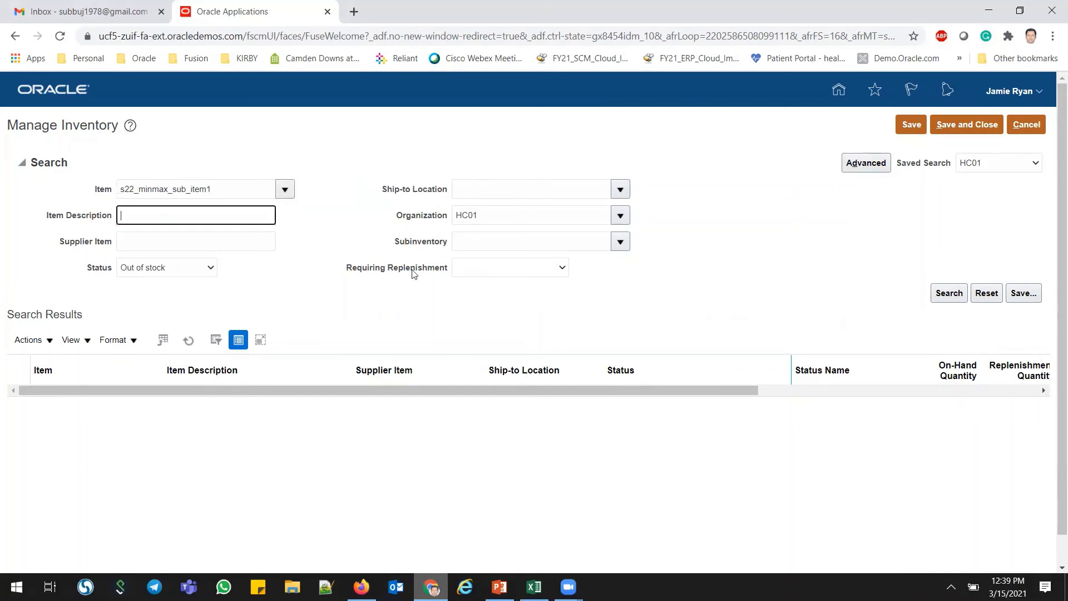
left_click(864, 176)
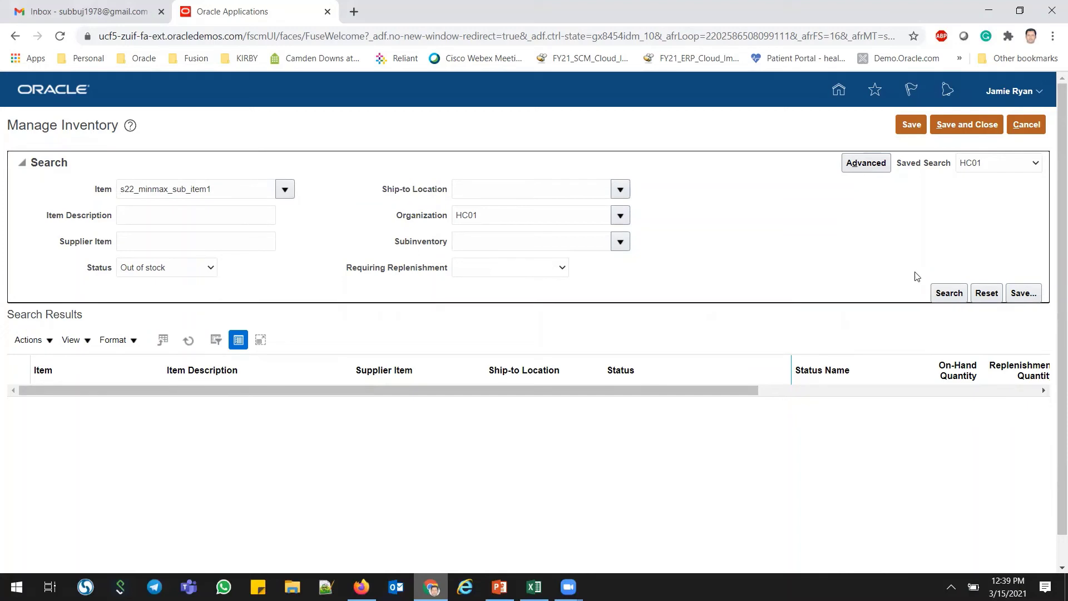
left_click(947, 293)
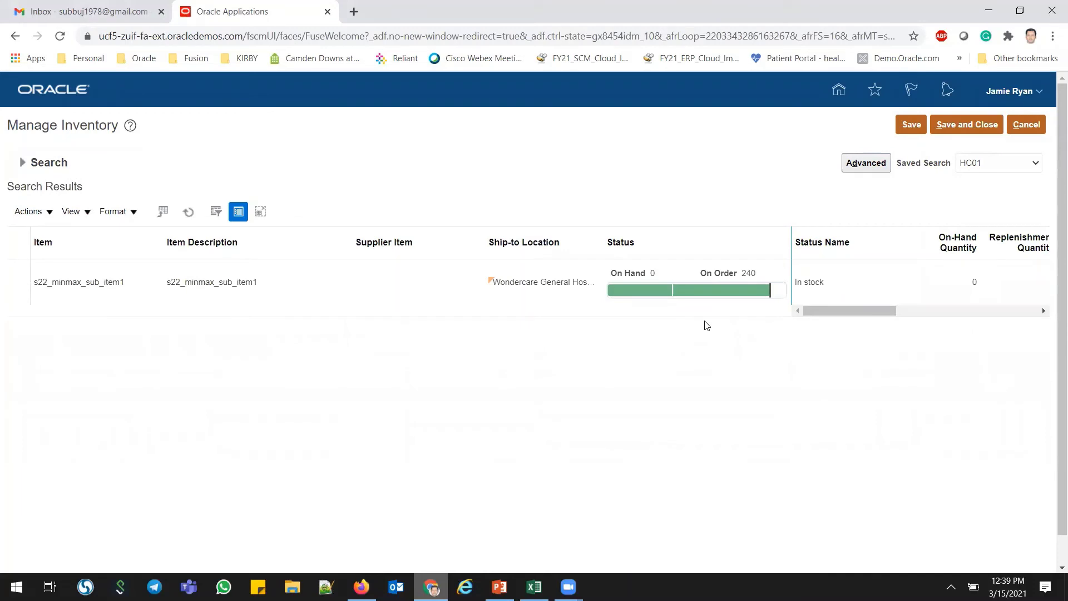
Use the advanced search to find HC01 inventory items starting with s22_minmax_sub_item.
left_click(866, 165)
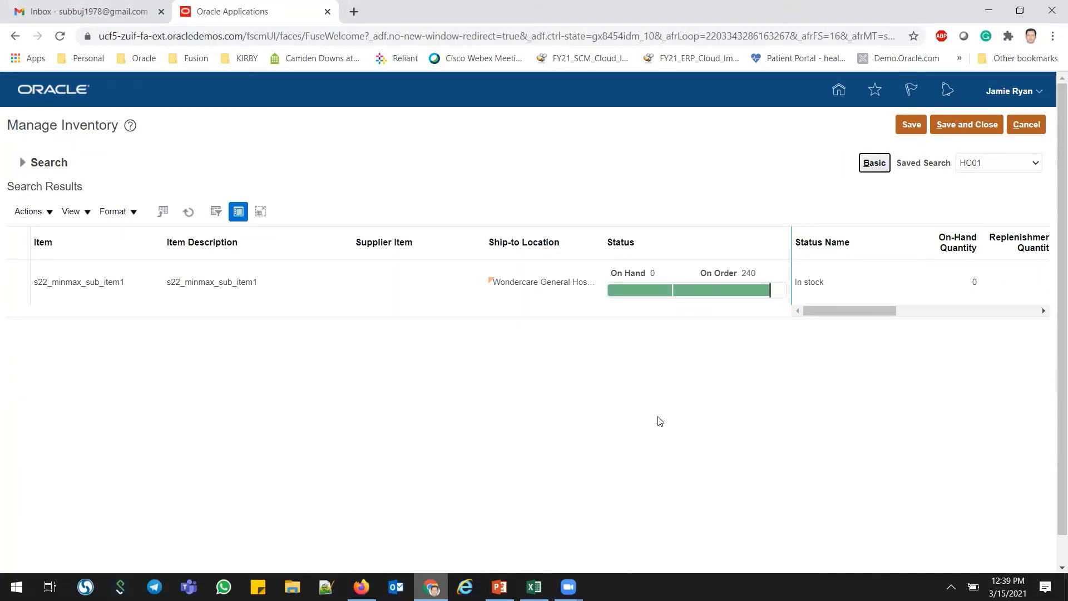
left_click(22, 162)
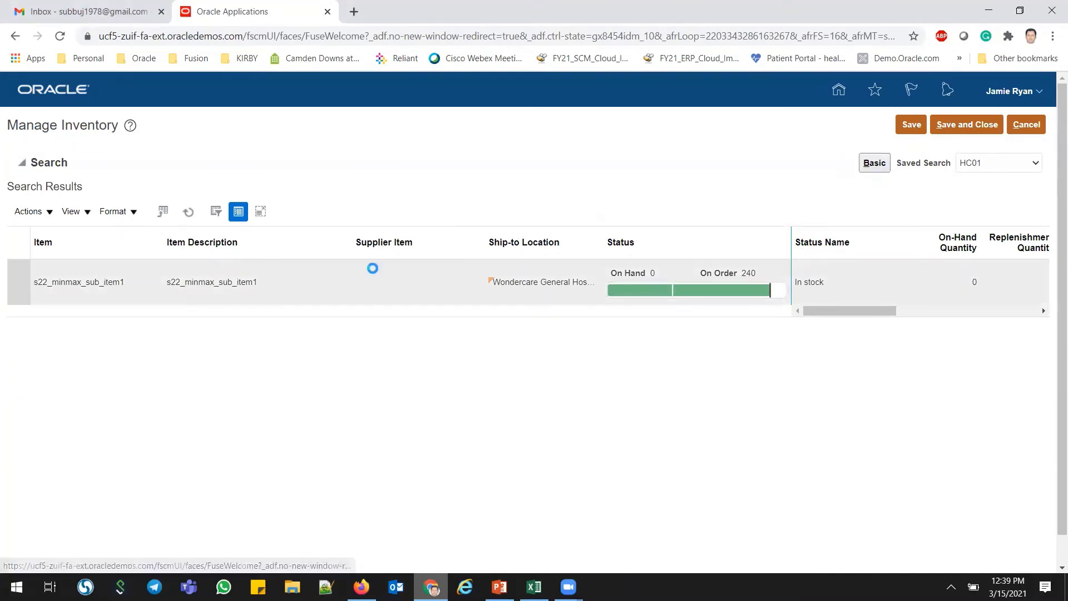
left_click(160, 191)
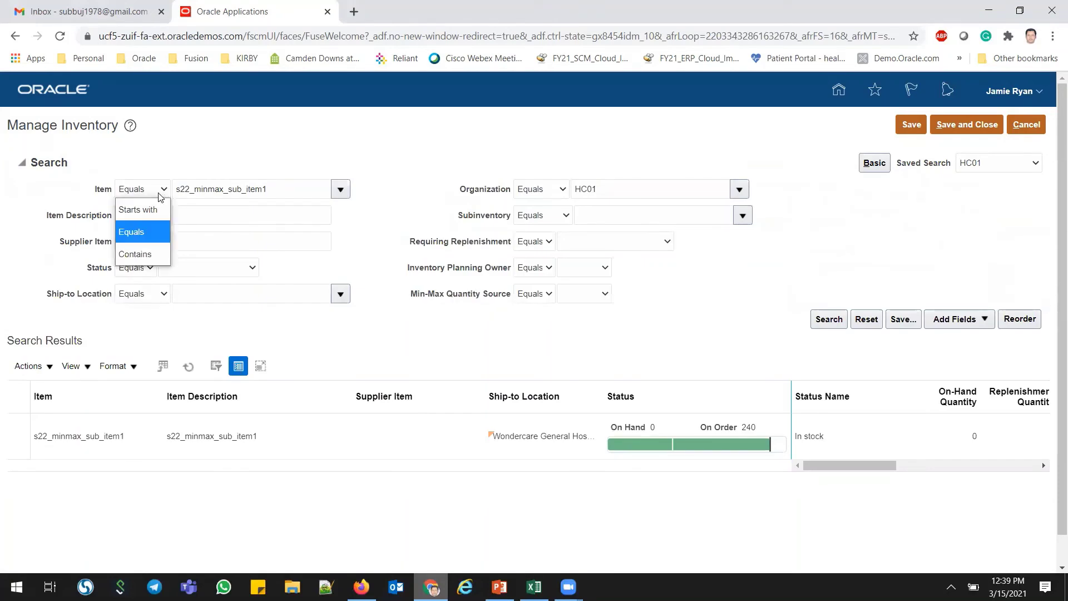
left_click(138, 209)
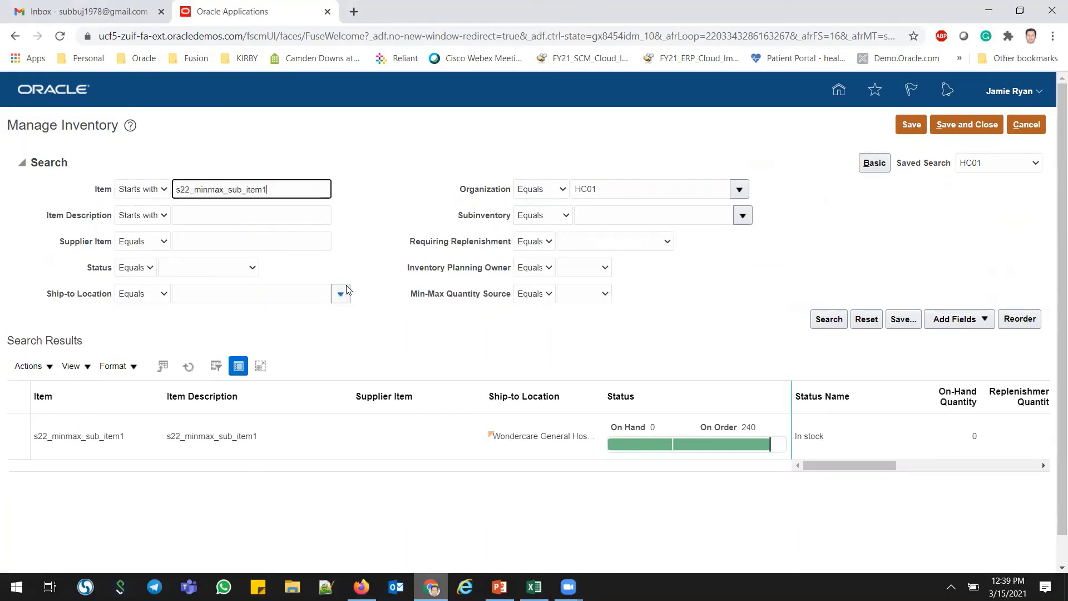
key("BackSpace")
left_click(785, 274)
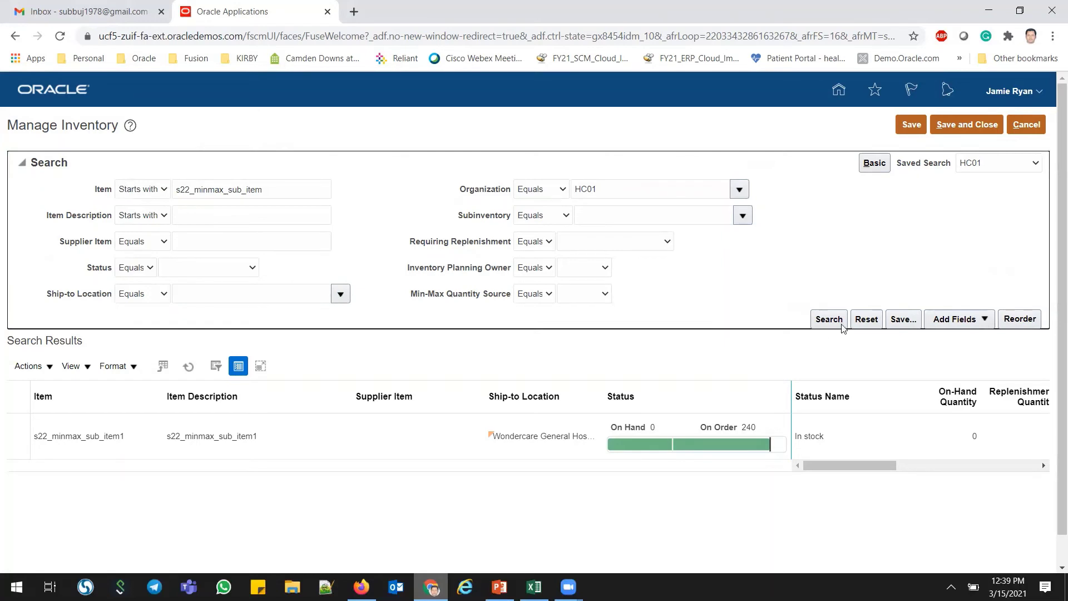
left_click(841, 324)
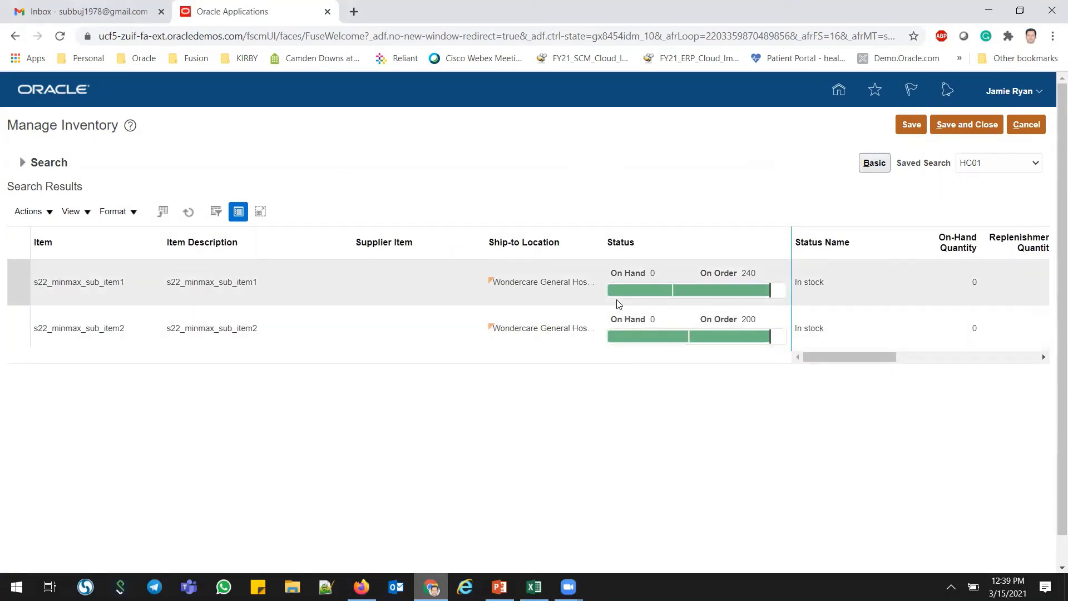
Review the items' purchase order quantities, view the purchase order details behind s22_minmax_sub_item2's quantity, and return to Manage Inventory.
left_click(649, 295)
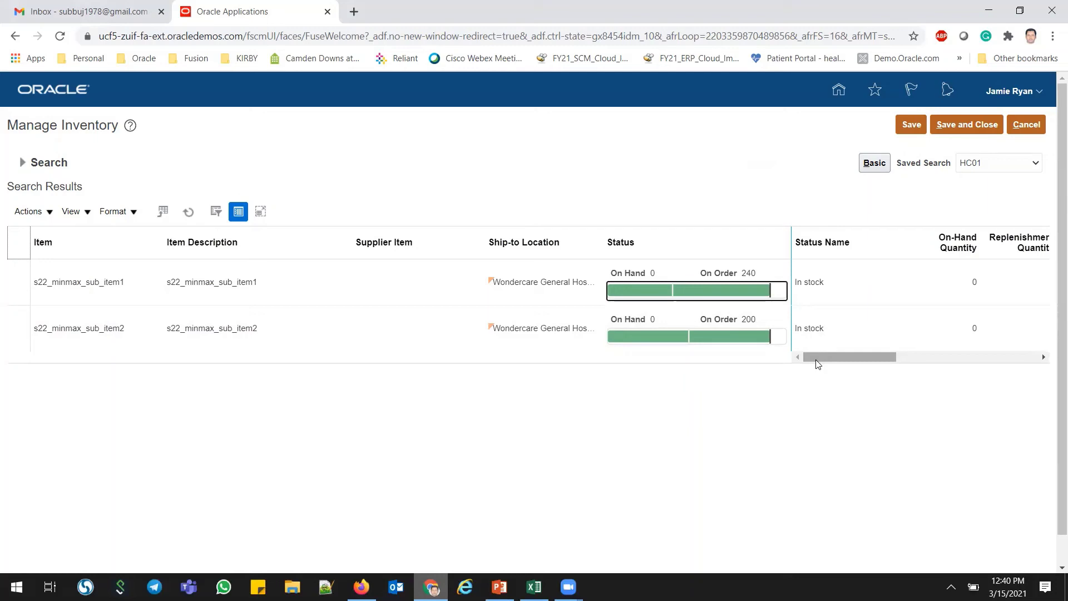
left_click_drag(819, 364, 877, 362)
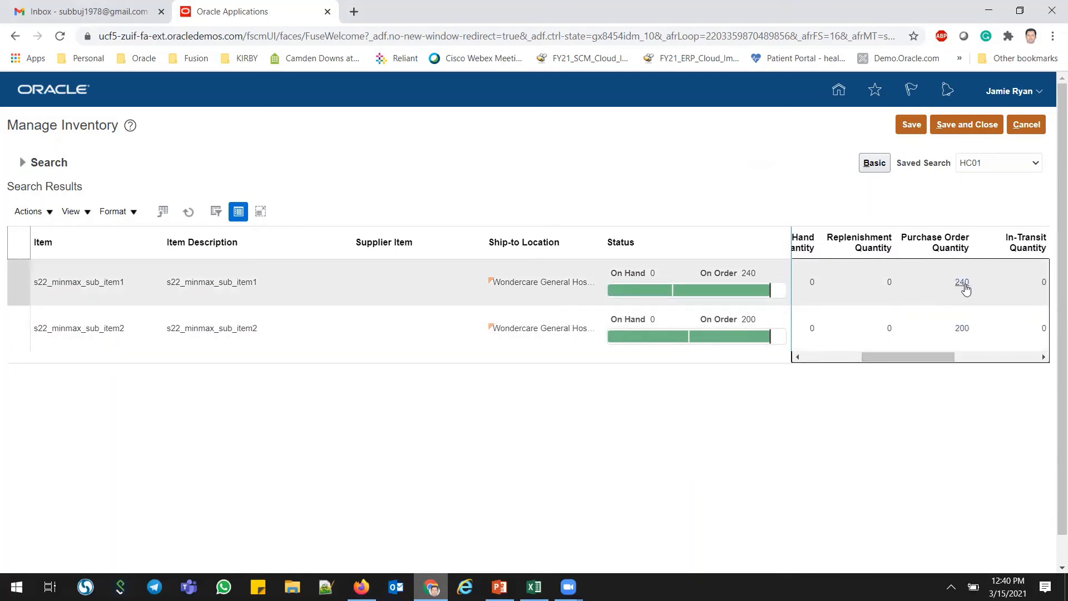
mouse_move(924, 358)
left_mouse_down()
mouse_move(1033, 357)
mouse_move(933, 359)
left_mouse_up()
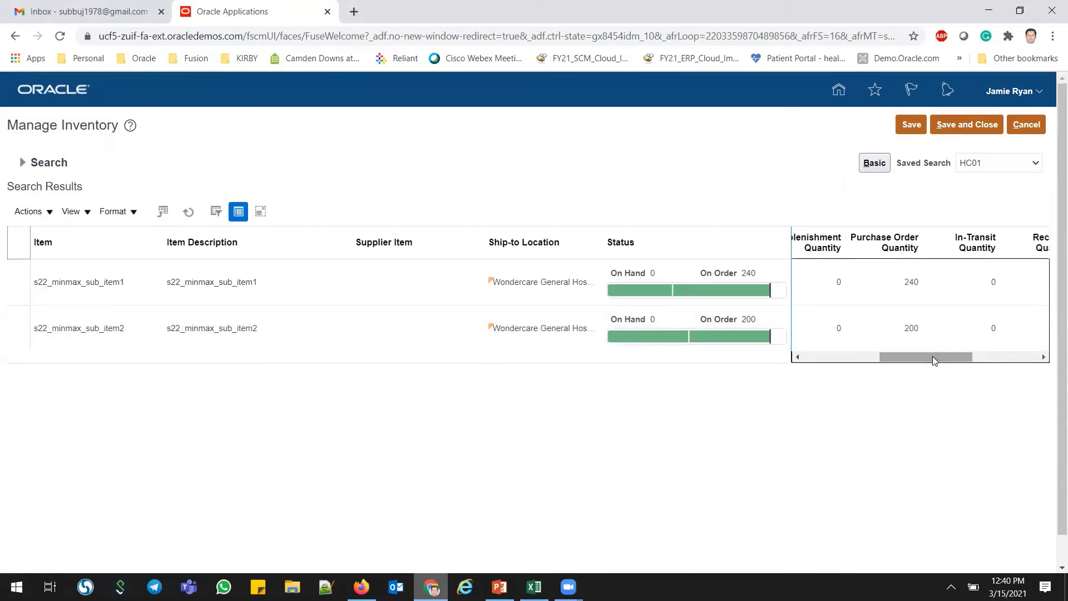
left_click(910, 332)
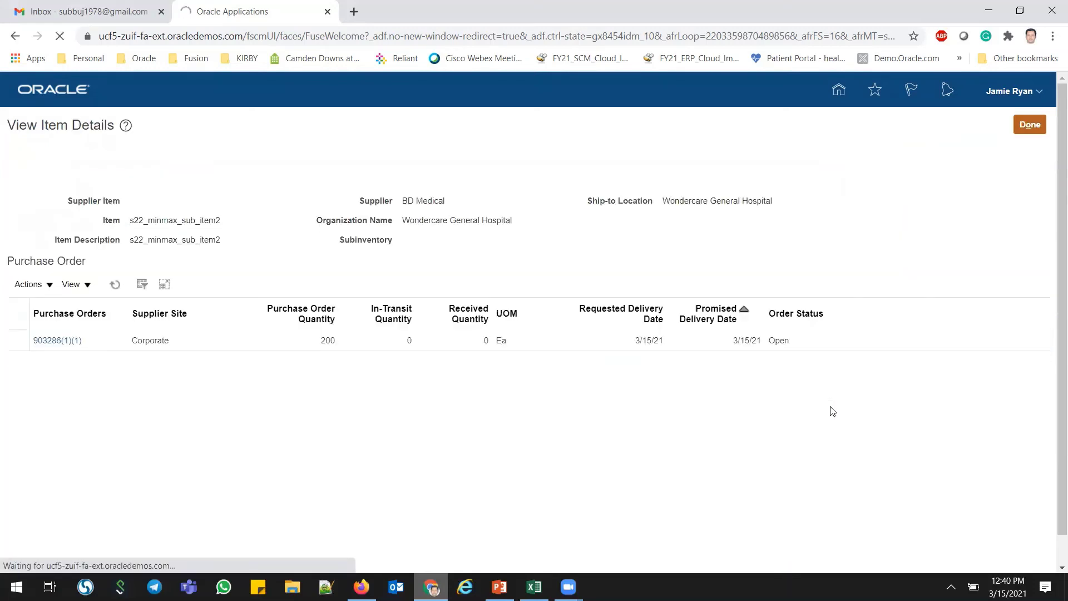
left_click(45, 301)
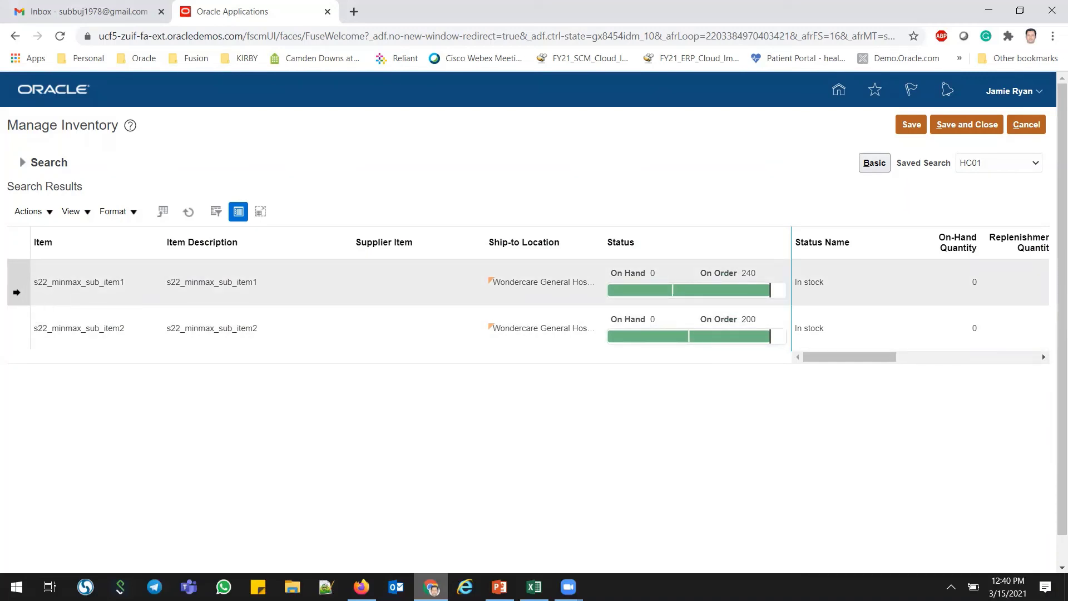
Select both s22_minmax_sub_item rows and look through the actions available for them.
left_click(17, 292)
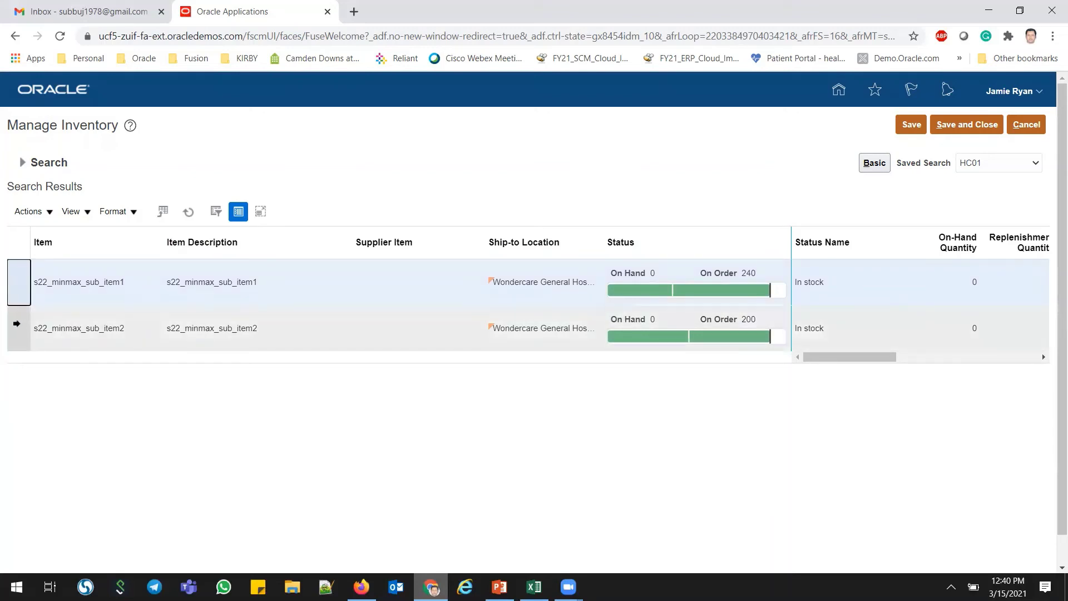
left_click(17, 325, "shift")
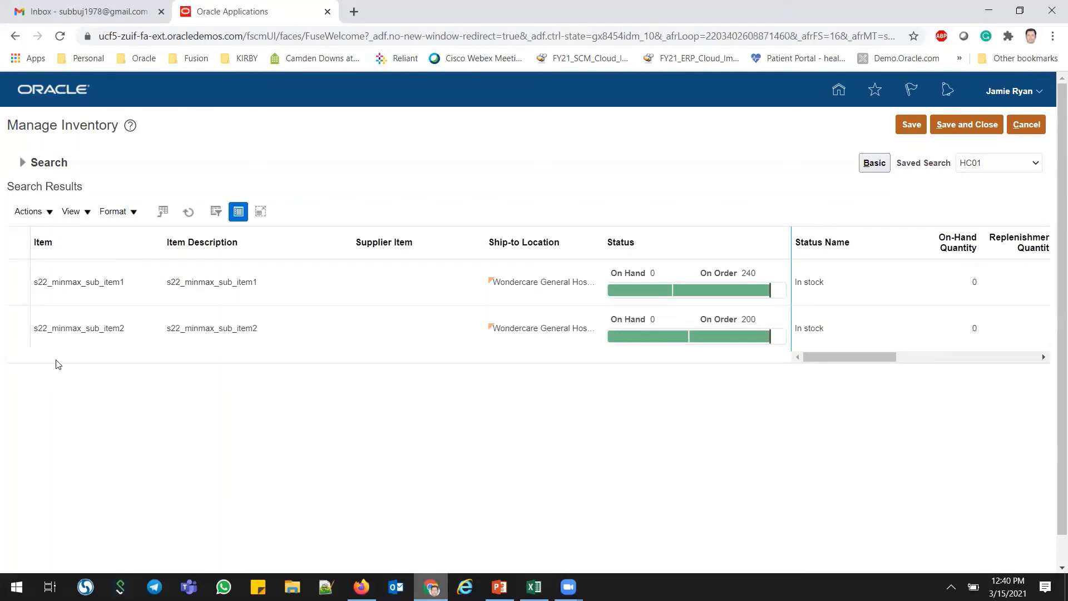
left_click(26, 283)
left_click(24, 333, "shift")
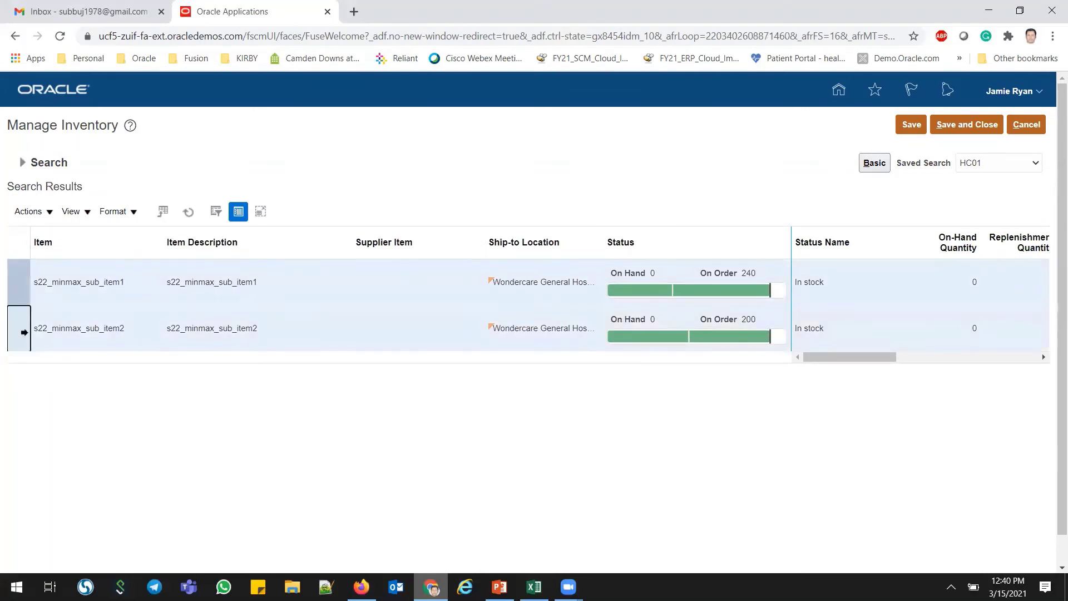
left_click(50, 217)
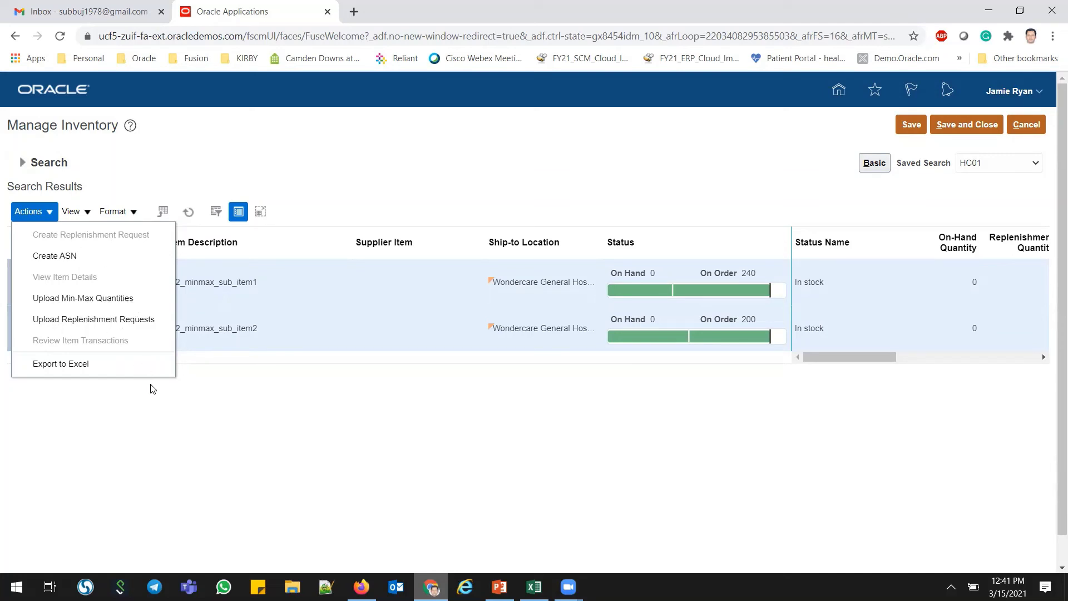
left_click(176, 443)
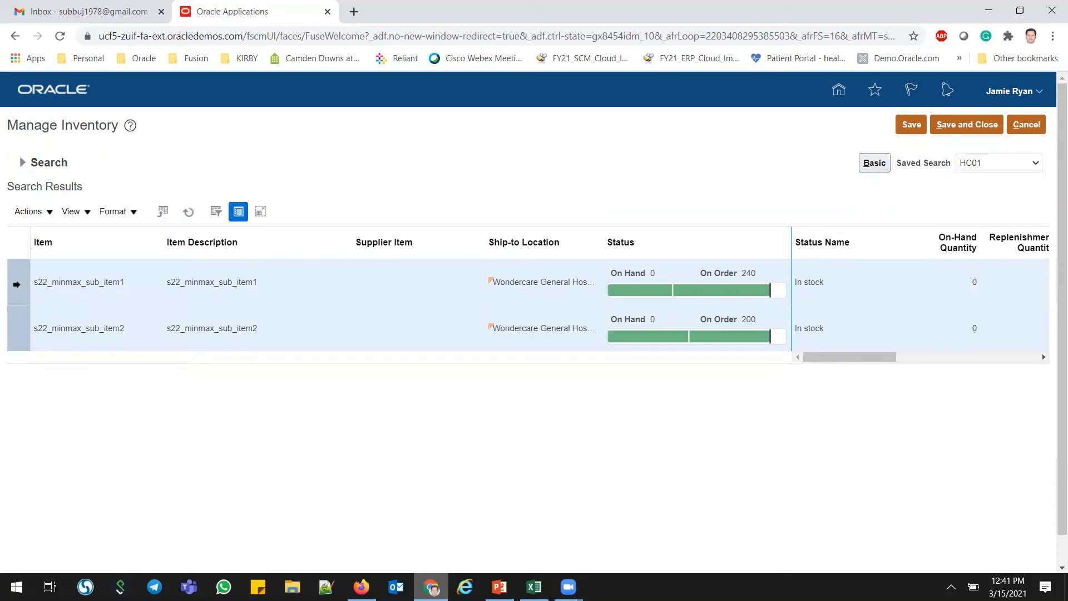
View the item details of s22_minmax_sub_item1, look over its purchase order, and return to Manage Inventory.
left_click(15, 281)
left_click(49, 212)
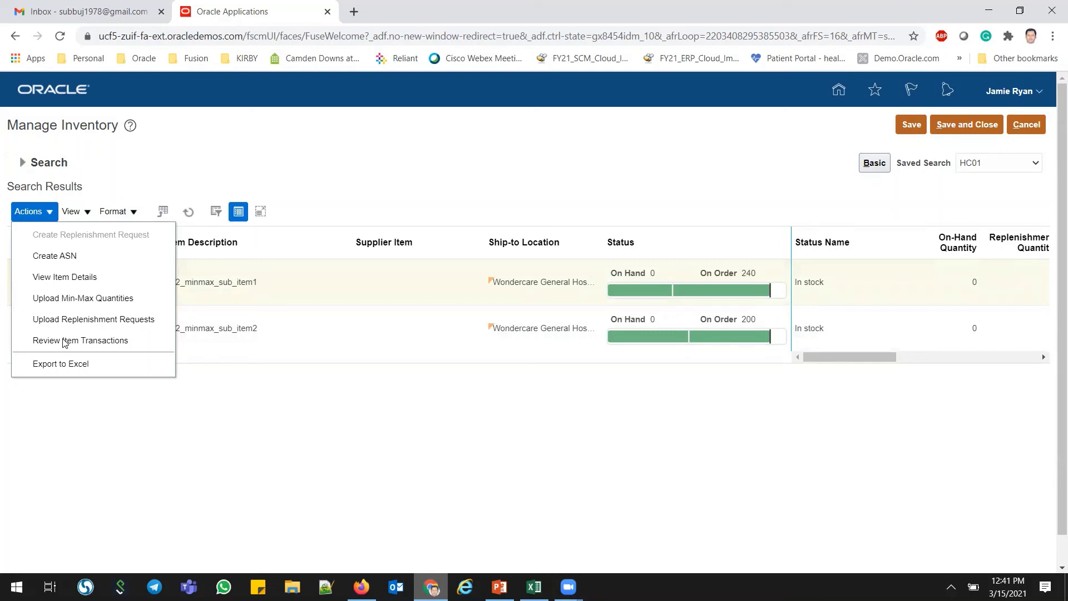
left_click(61, 276)
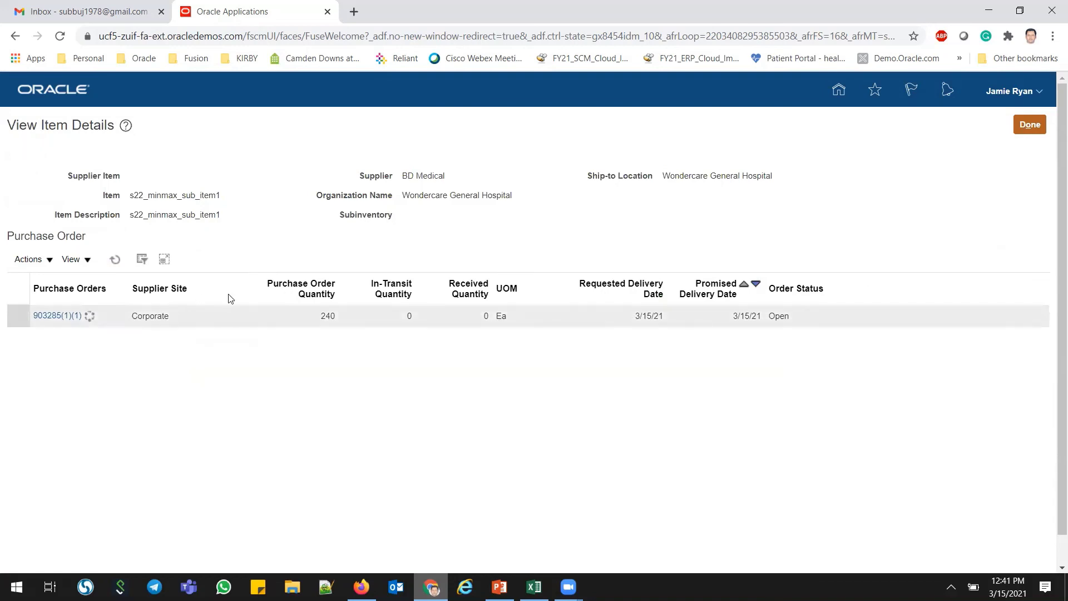
left_click(54, 316)
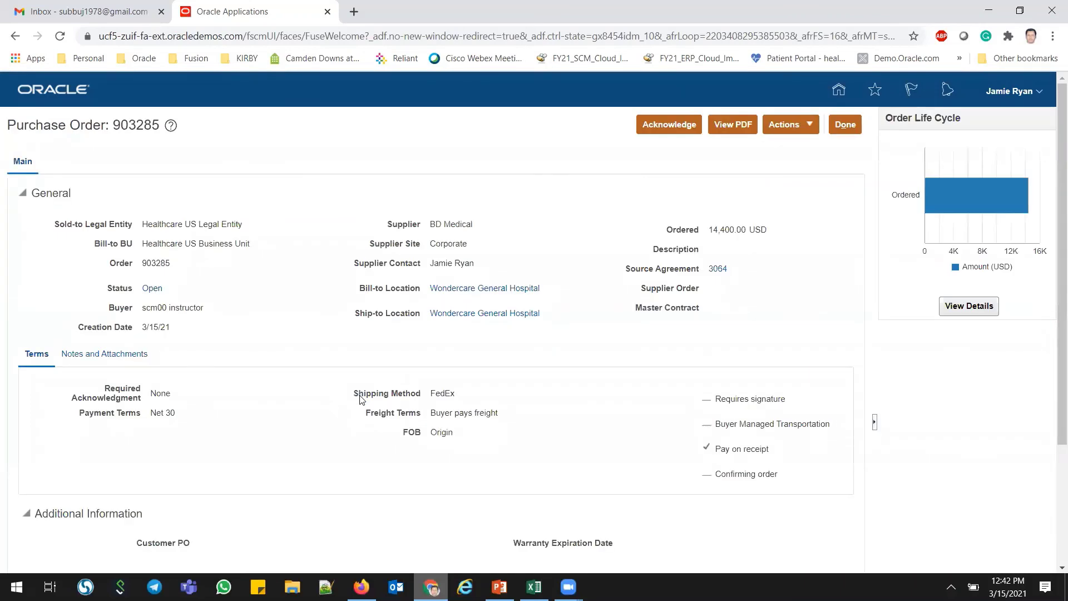
scroll(1054, 360, "down", 3)
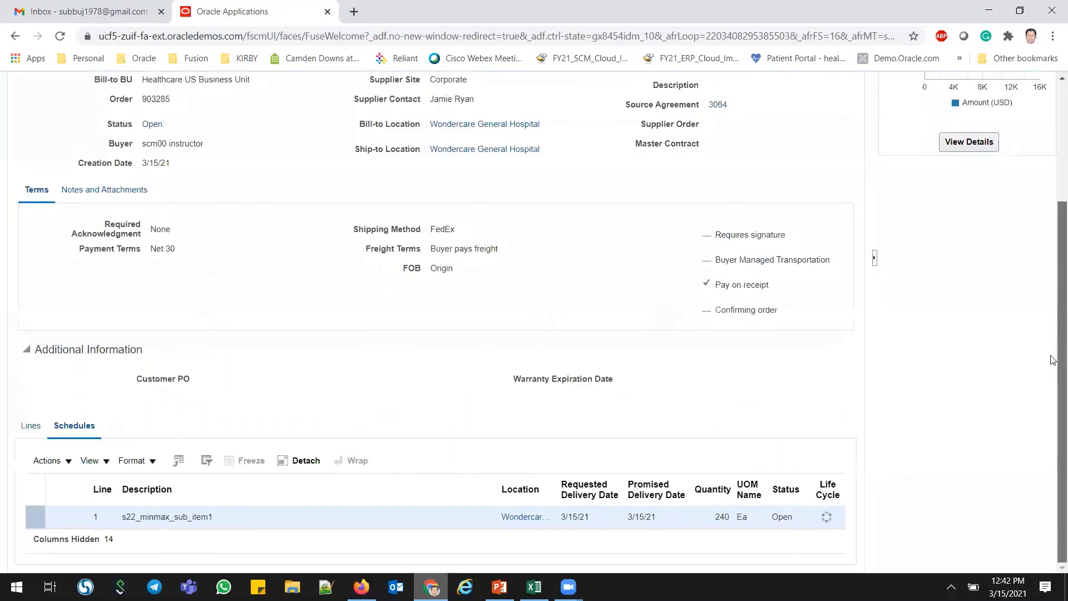
scroll(1054, 360, "up", 3)
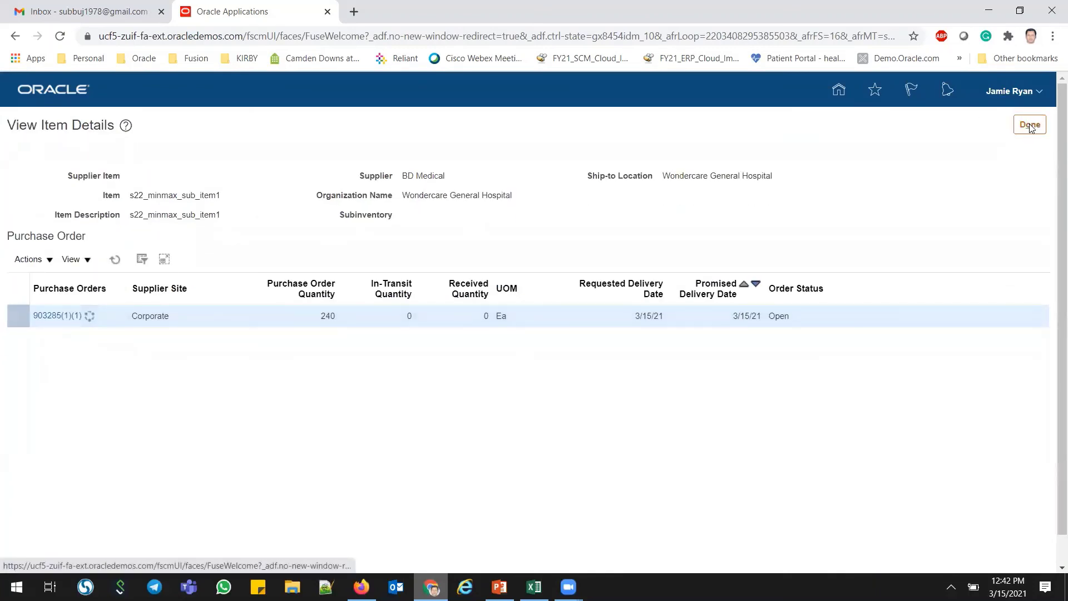
left_click(1030, 126)
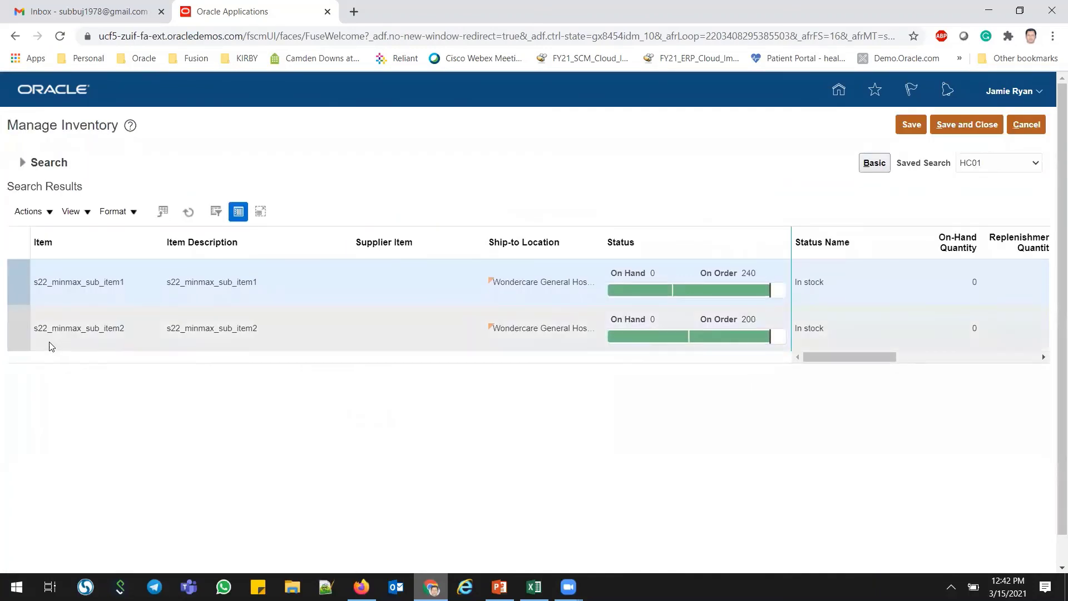
Select both s22_minmax_sub_item rows and open the Create ASN page for them.
double_click(16, 332)
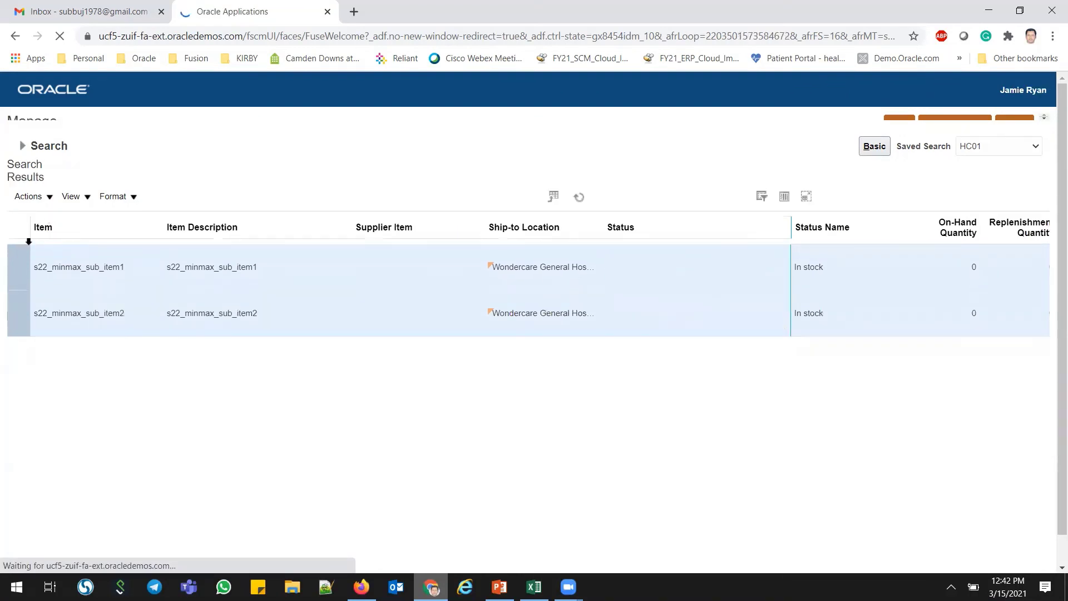
left_click(49, 213)
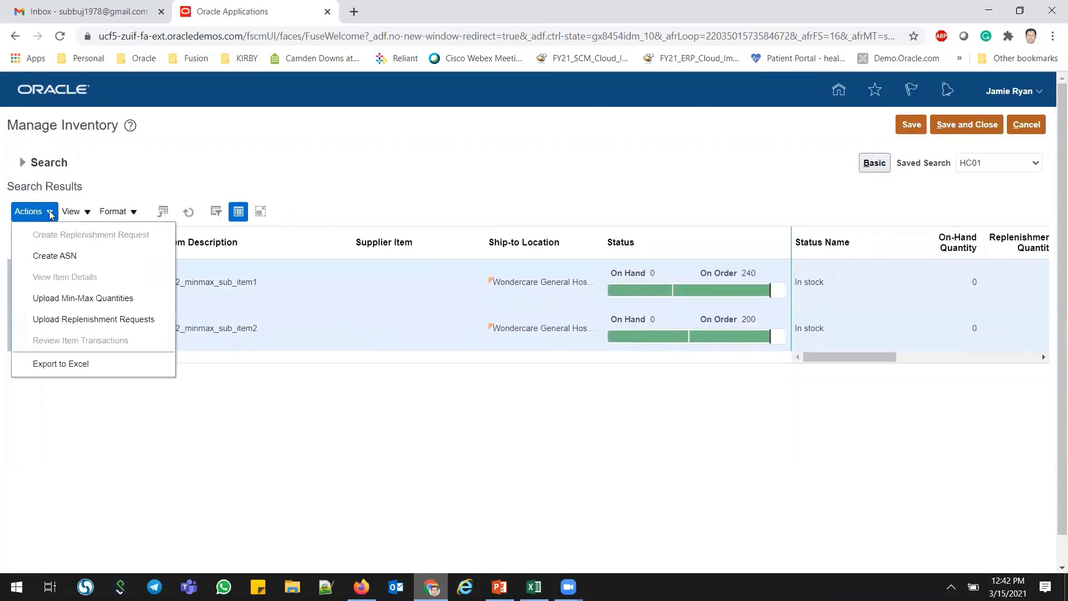
left_click(50, 257)
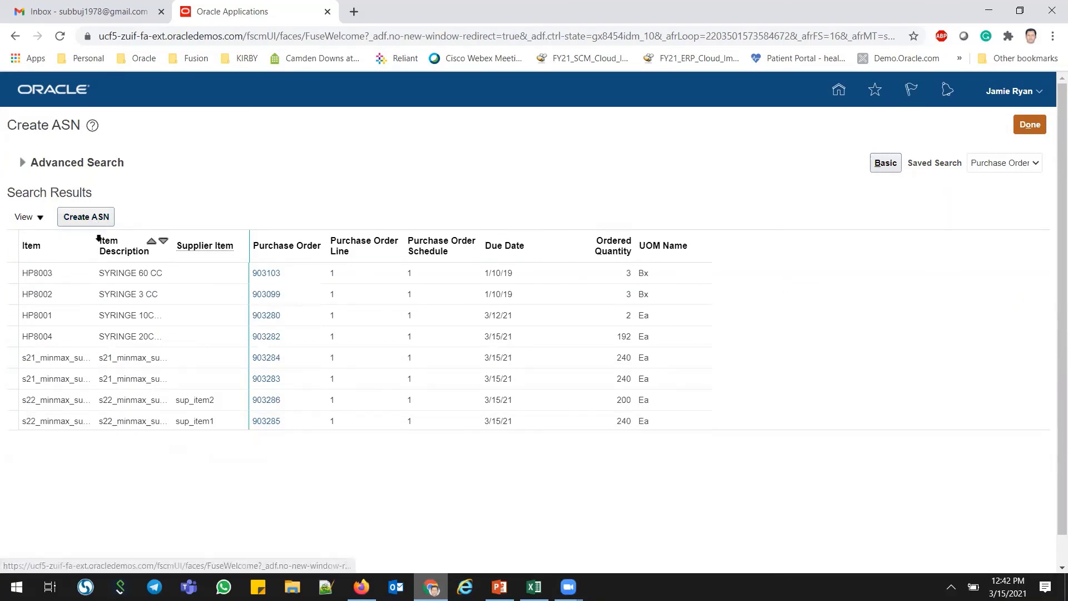
Widen the Item column and start an ASN from the purchase order lines for s22_minmax_sub_item2 and s22_minmax_sub_item1.
left_click_drag(95, 238, 205, 242)
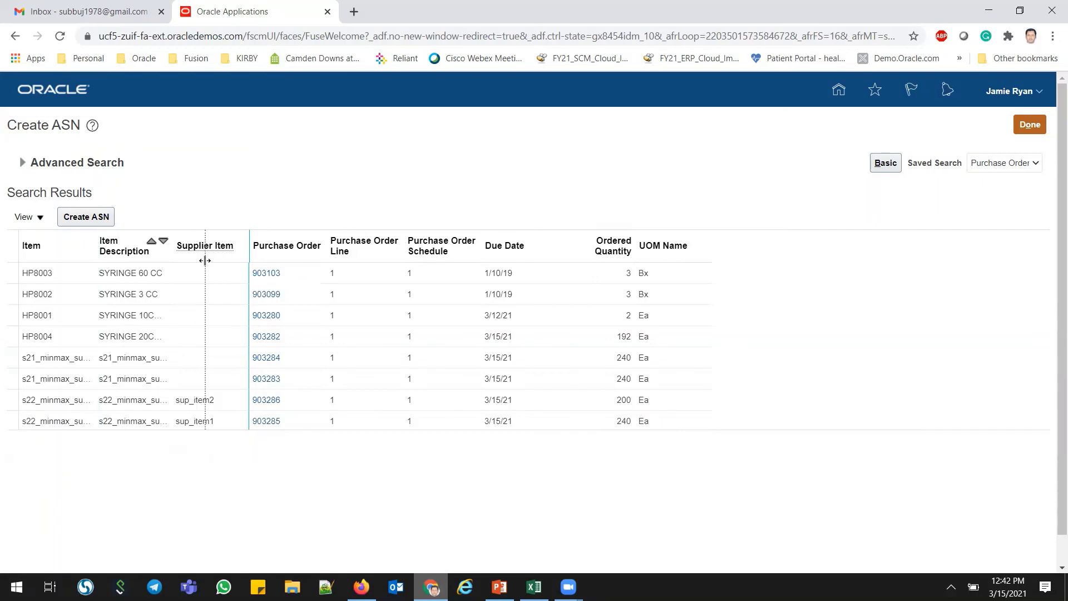
left_click(12, 359)
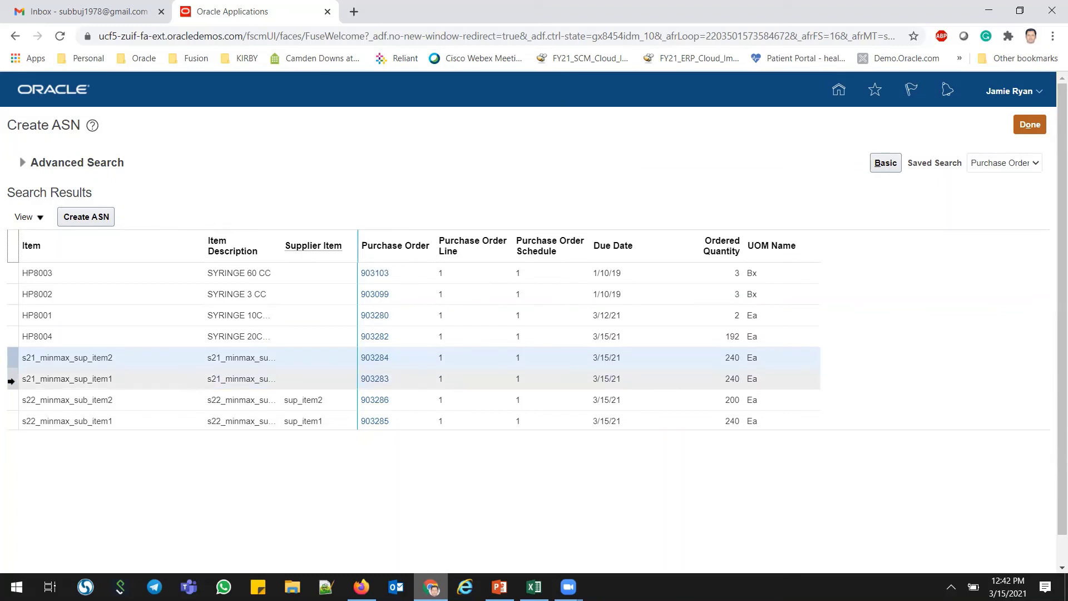
left_click(12, 400, "ctrl")
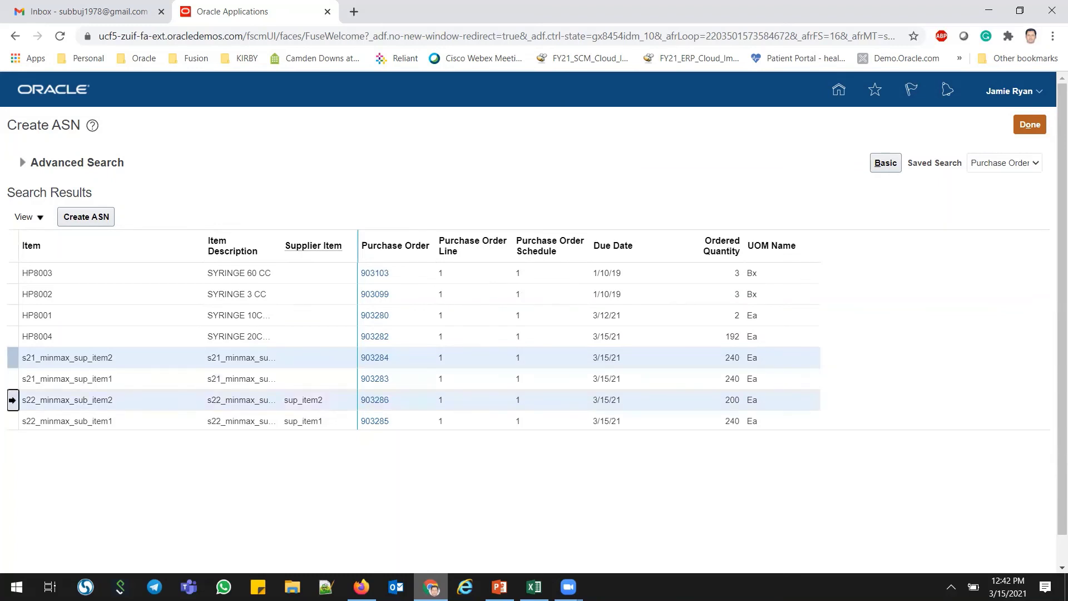
left_click(56, 497)
left_click(15, 404)
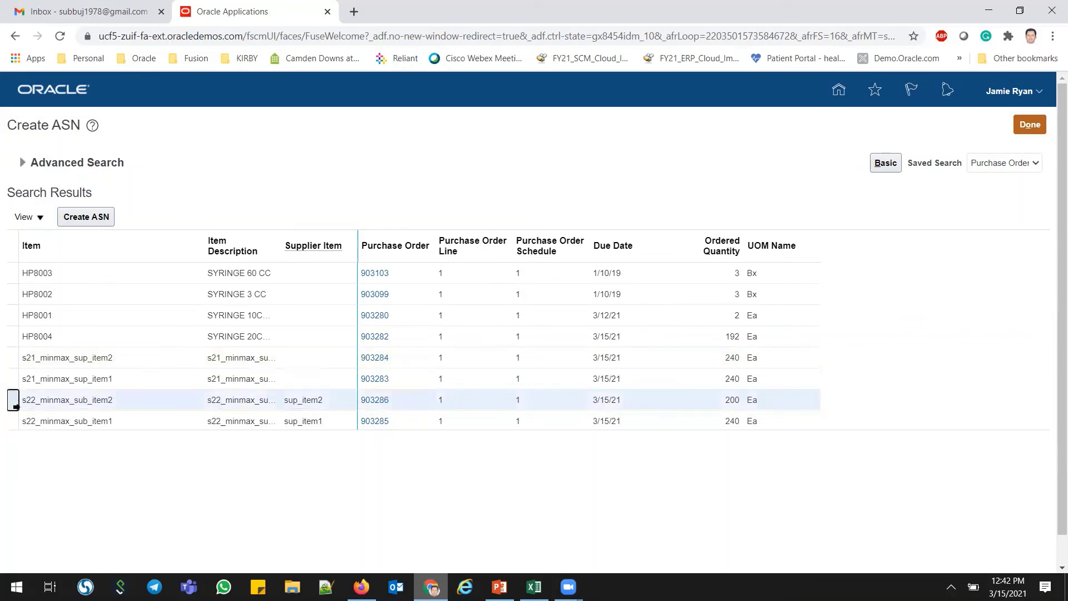
left_click(13, 419, "ctrl")
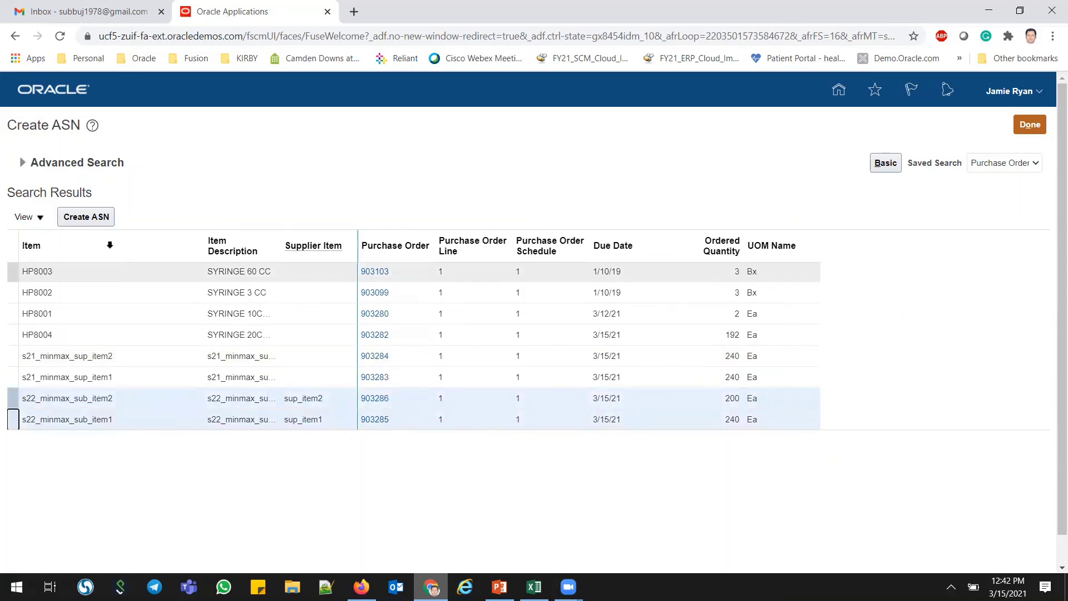
left_click(89, 217)
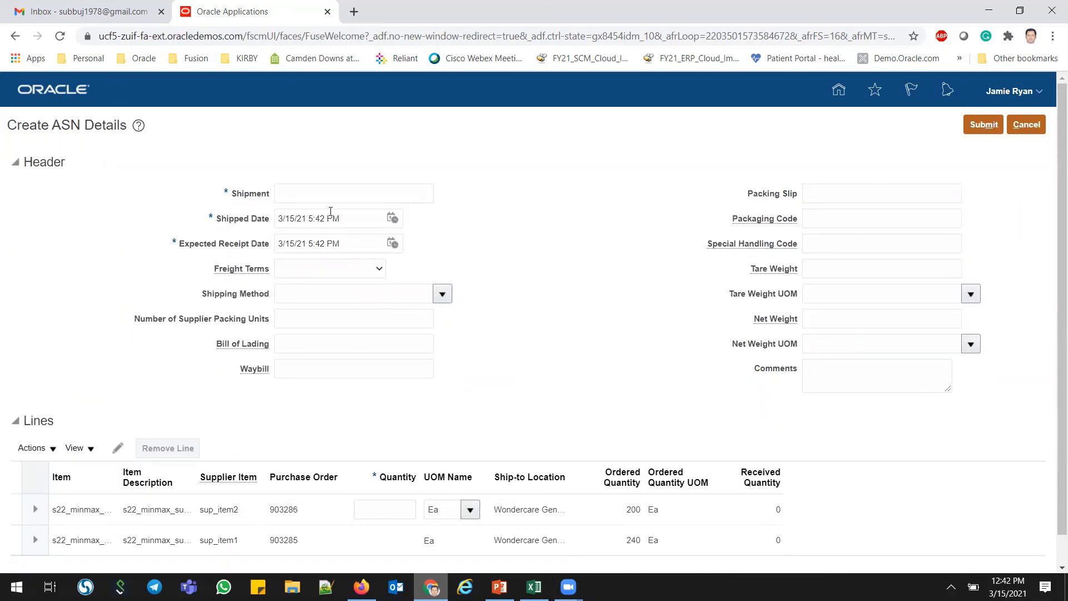
Enter s22_minmax_asn_1 as the ASN's shipment.
left_click(320, 192)
type("s22_minma")
key("BackSpace")
key("BackSpace")
key("BackSpace")
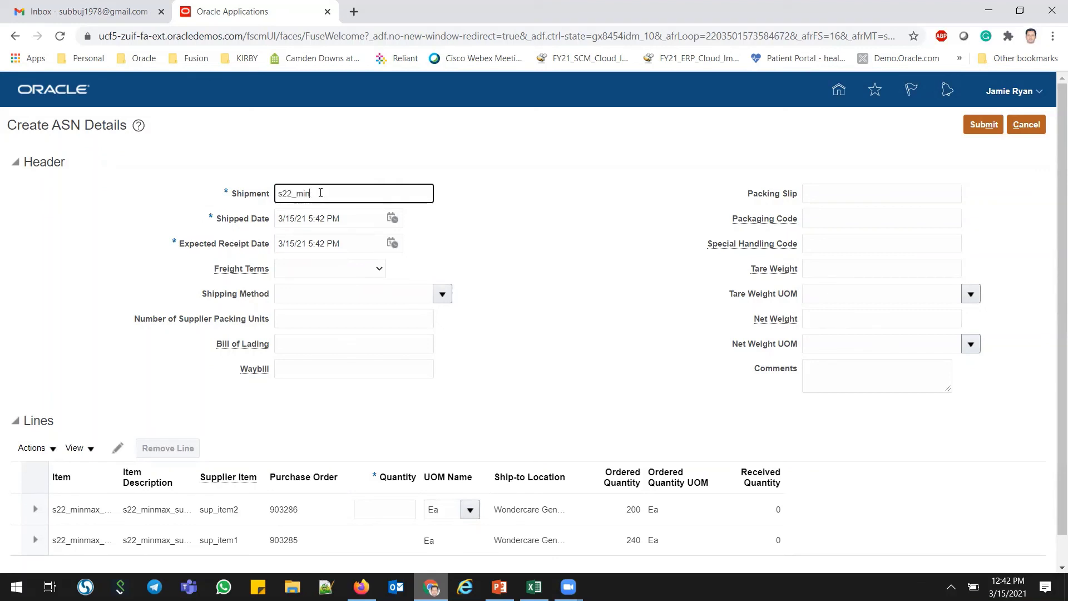
type("max_asn_1")
Set the shipped quantities to 200 for the sup_item2 line and 150 for the sup_item1 line.
left_click(375, 504)
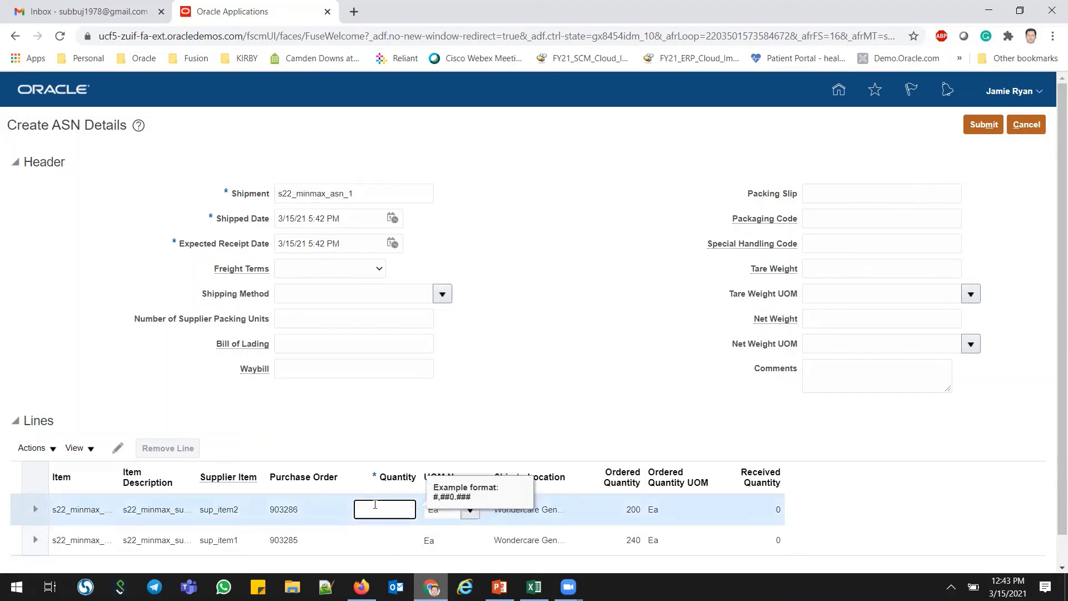
type("200")
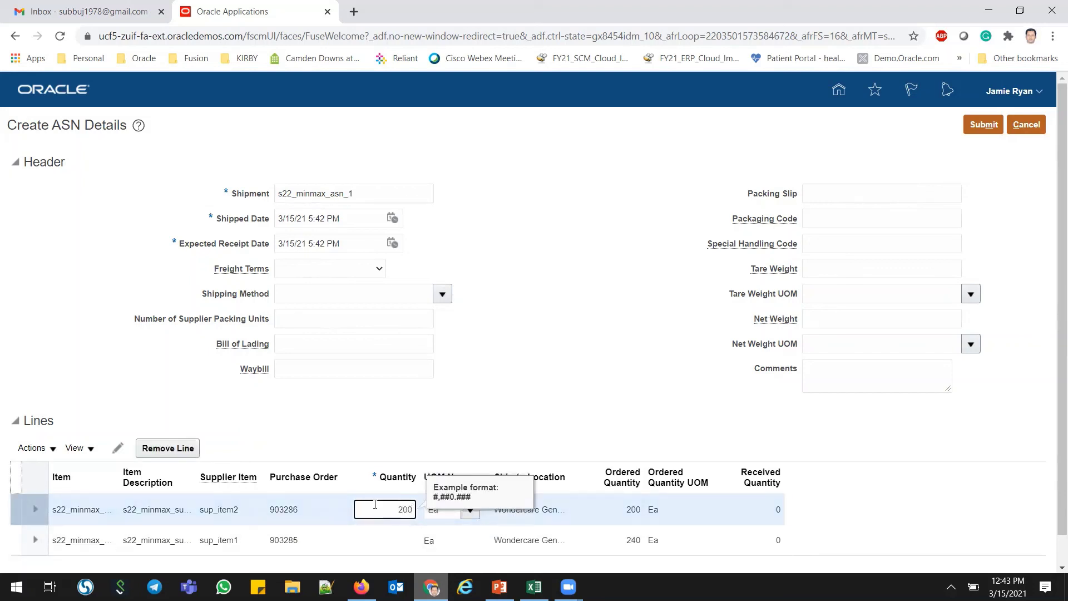
left_click(380, 539)
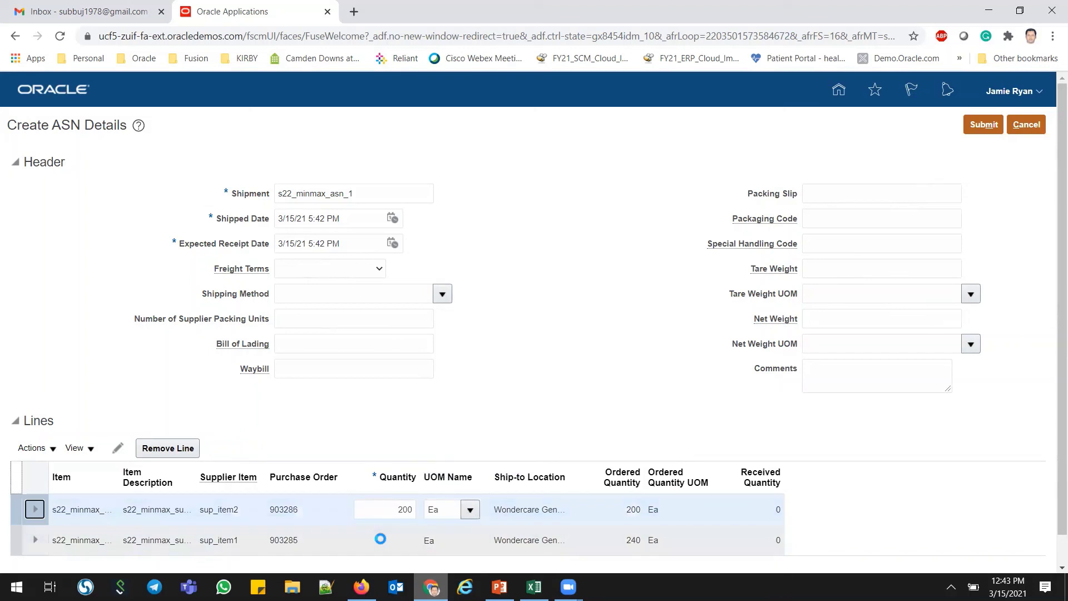
left_click(388, 545)
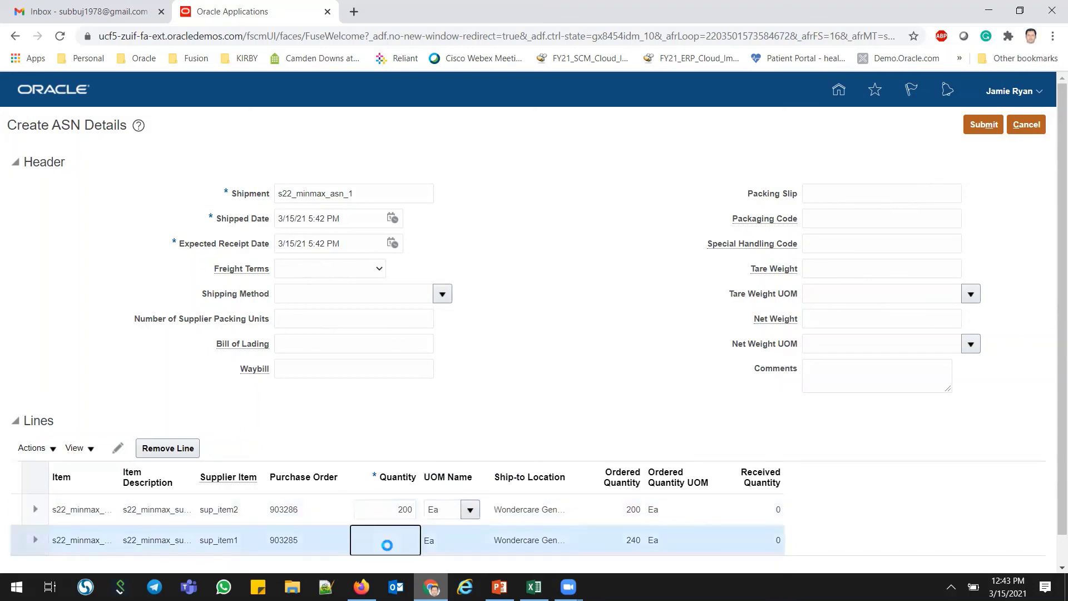
type("1")
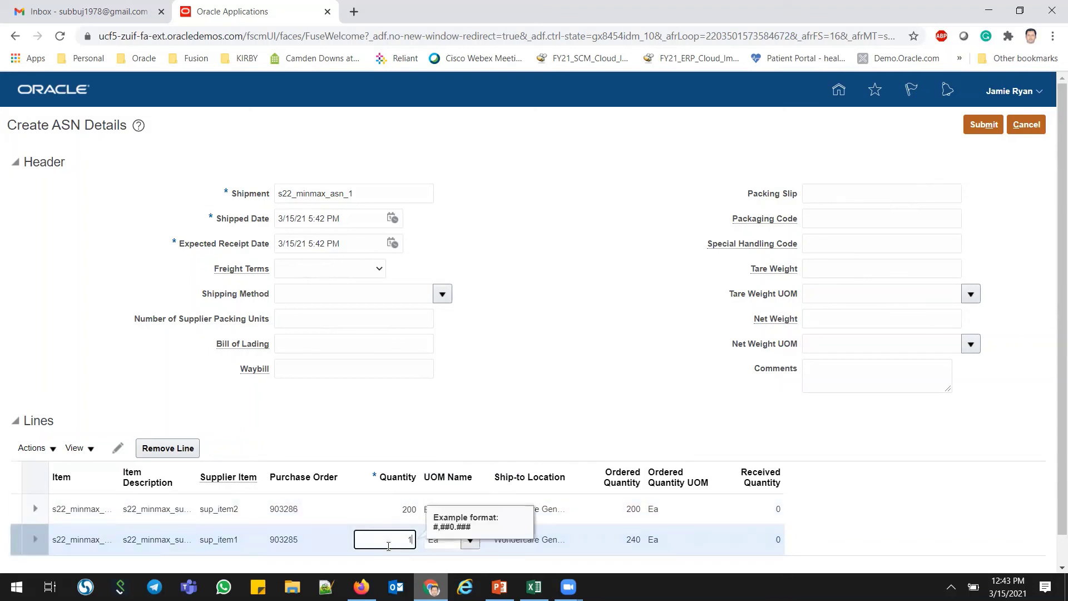
type("50")
left_click(927, 529)
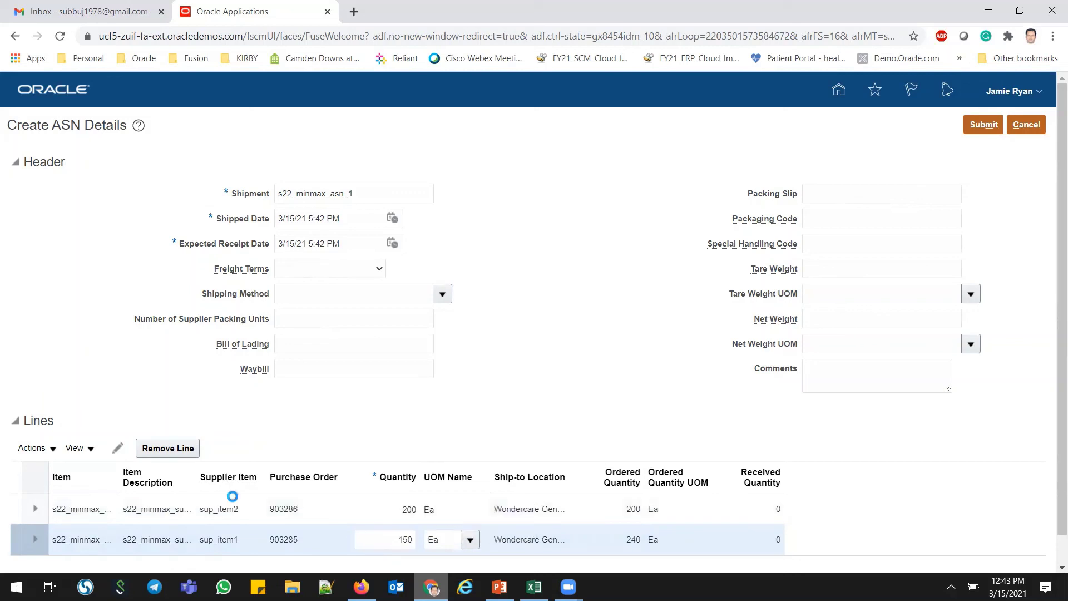
Submit the ASN, acknowledge the confirmation, and return to Manage Inventory.
left_click(971, 131)
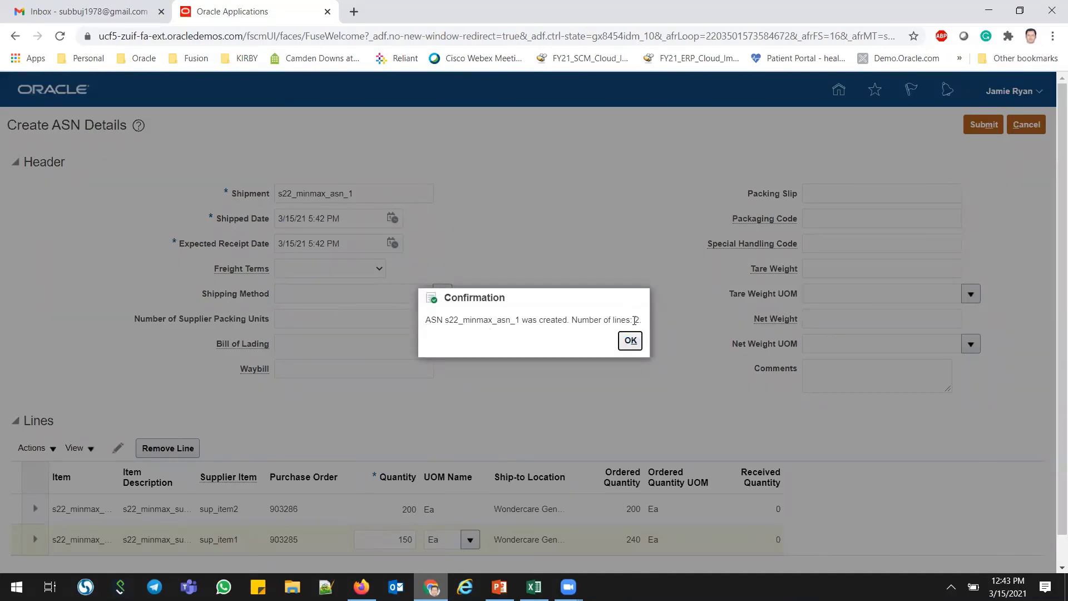
left_click(632, 342)
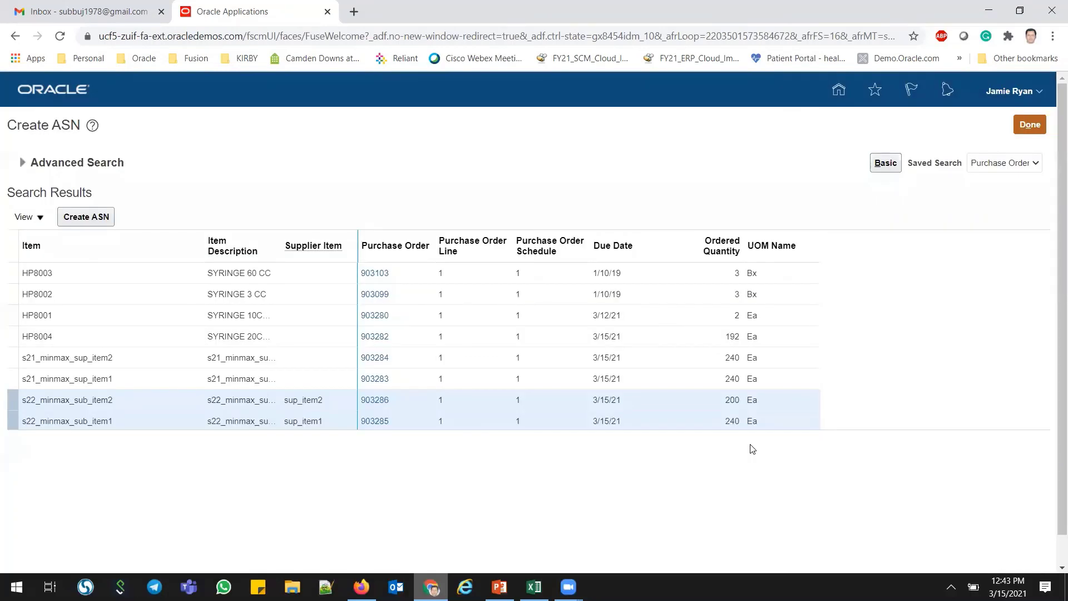
left_click(1030, 126)
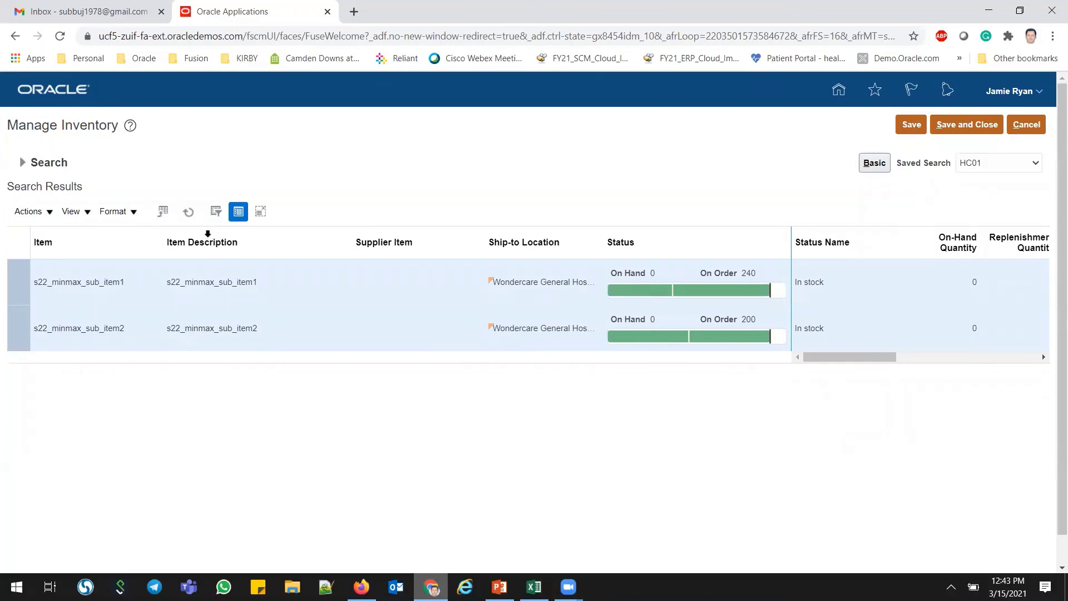
Rerun the HC01 search for items starting with s22_minmax_sub_item and review their purchase order, in-transit and received quantities.
left_click(23, 165)
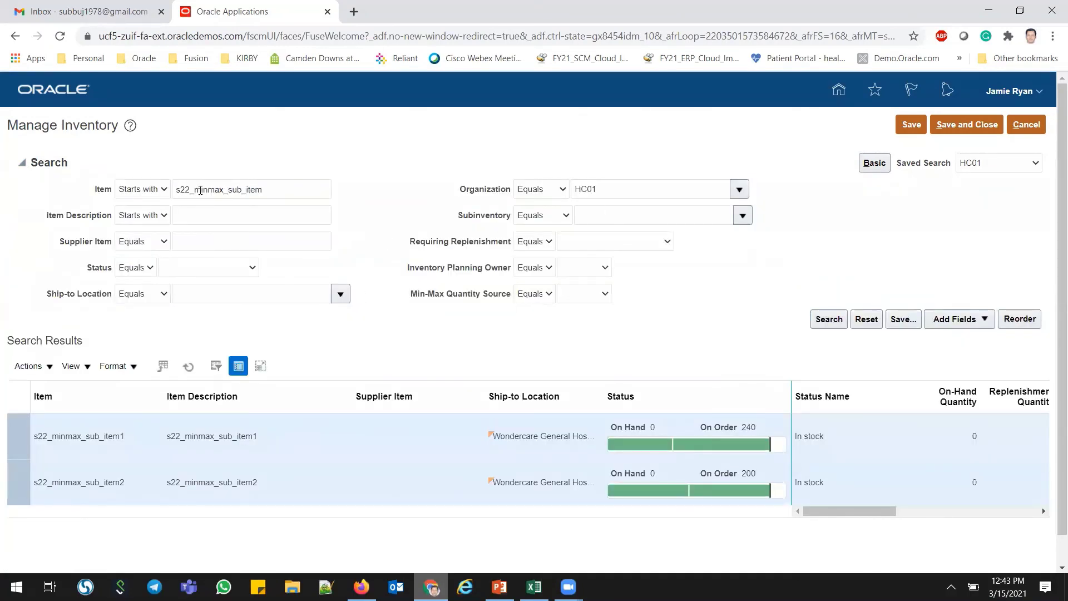
left_click(828, 318)
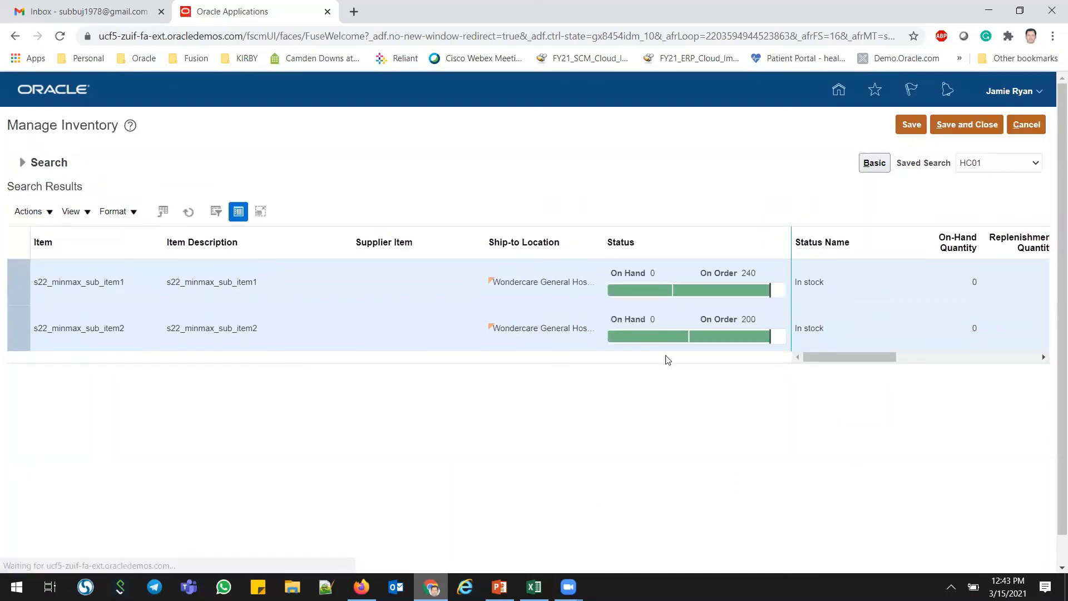
left_click_drag(838, 357, 906, 355)
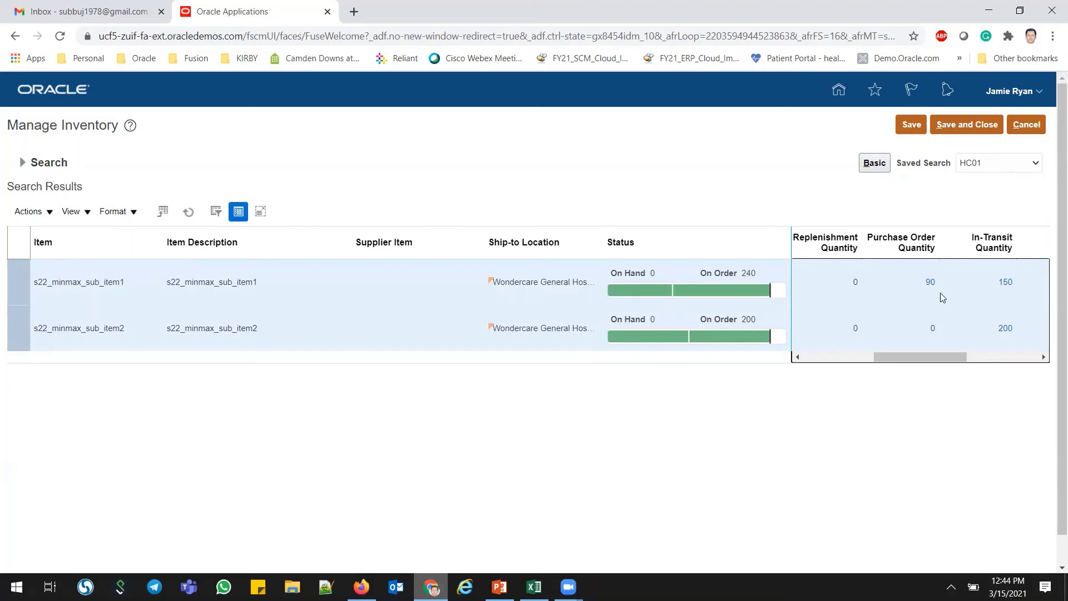
left_click_drag(916, 356, 962, 362)
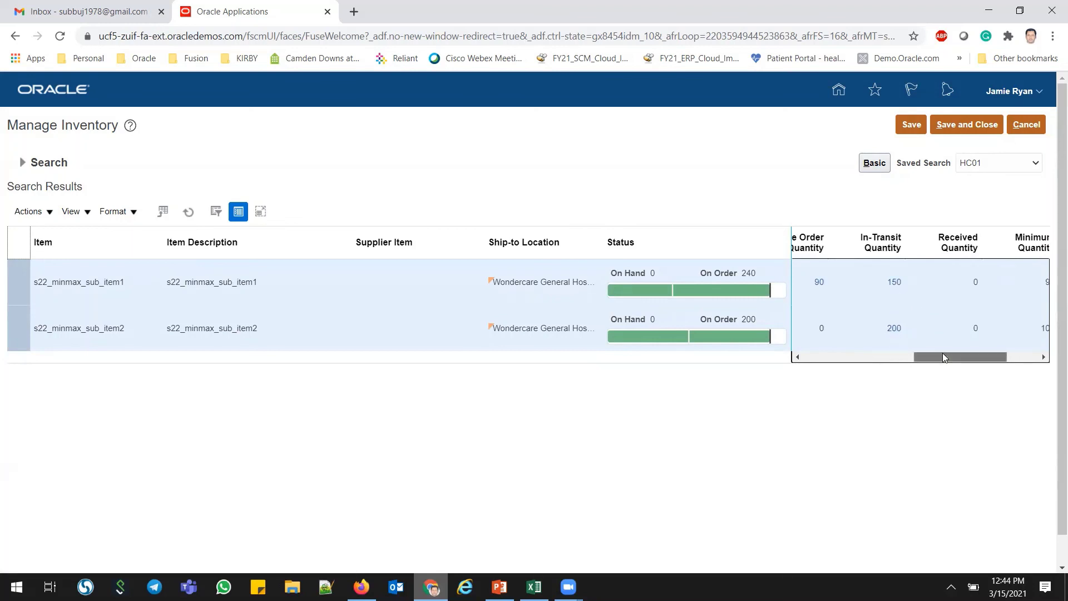
left_click_drag(943, 353, 960, 355)
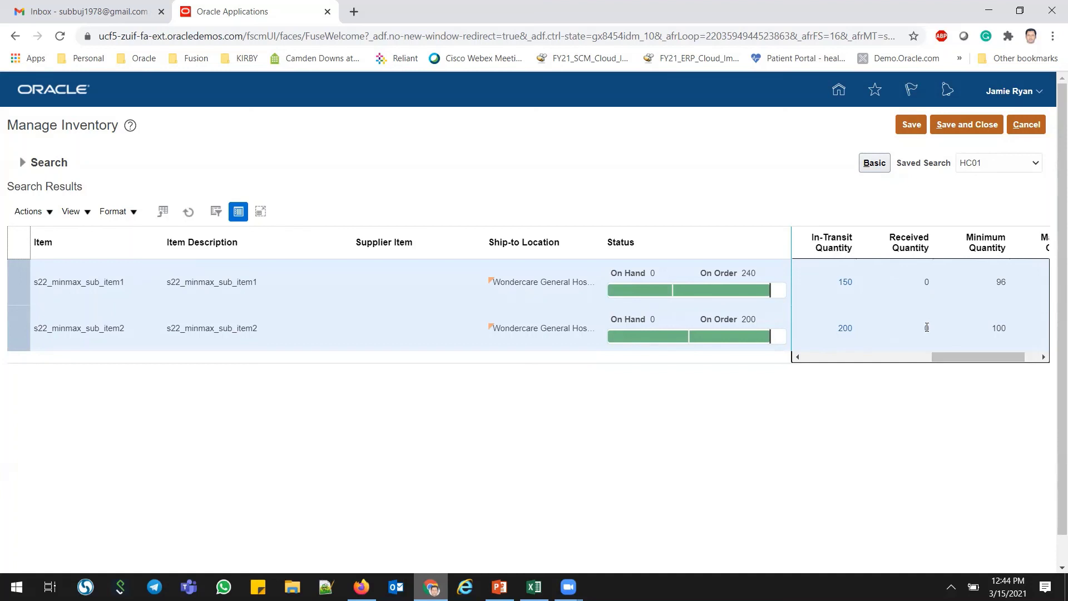
Check the in-transit, received and minimum quantities of both min-max items, and save and close Manage Inventory.
left_click_drag(958, 356, 1000, 363)
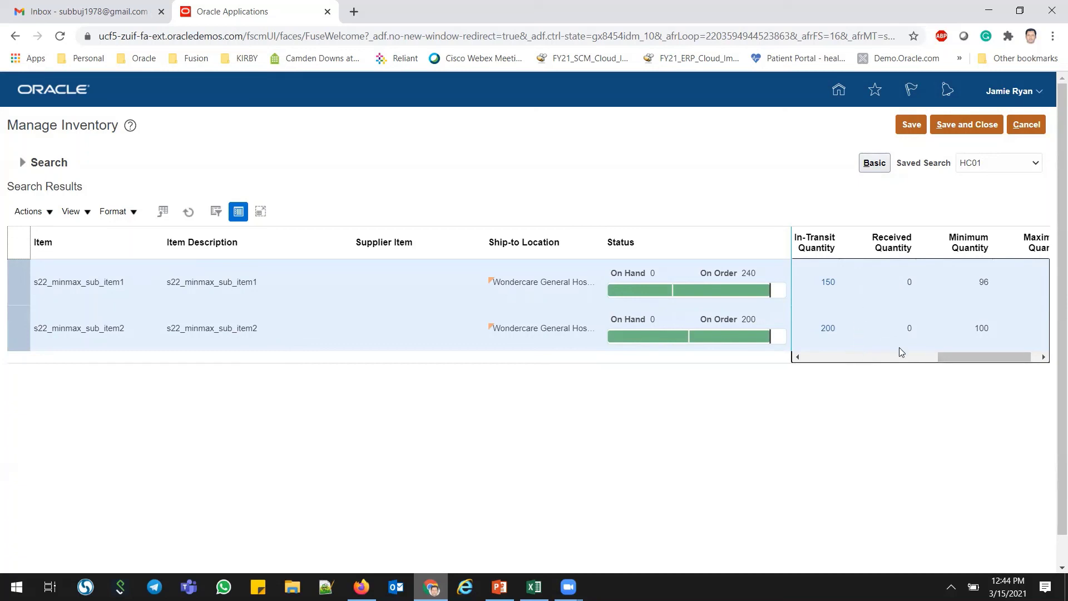
left_click_drag(962, 356, 522, 446)
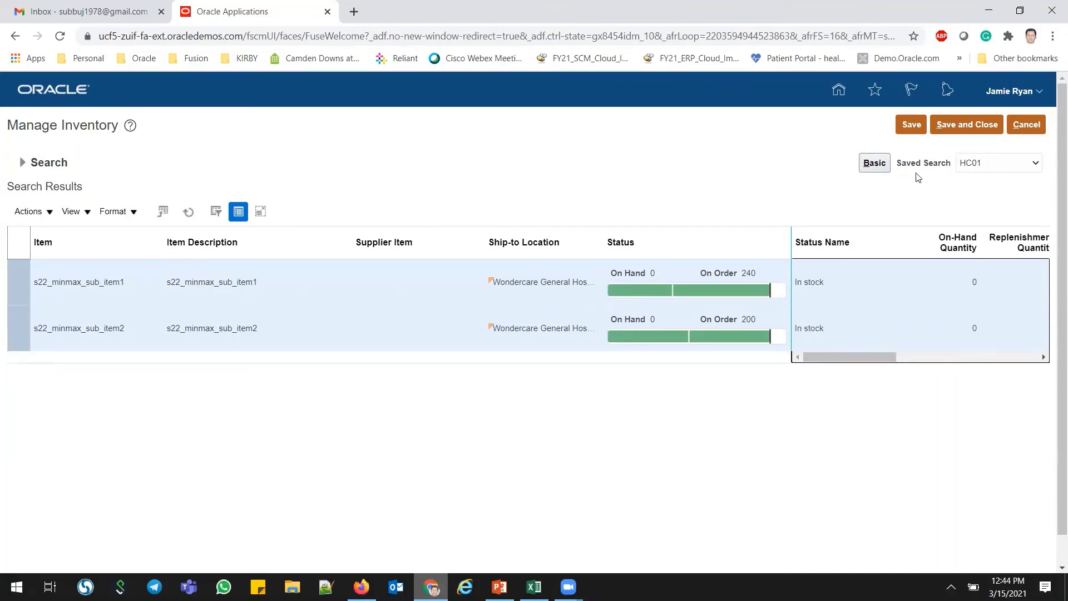
left_click(946, 124)
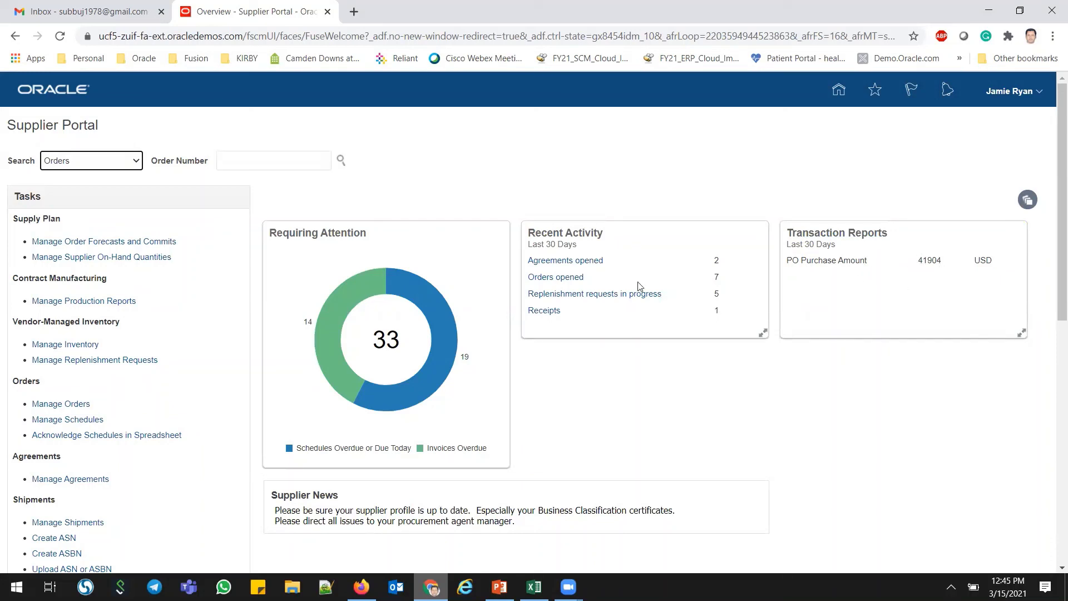
List the supplier's recently opened agreements and look up the items' BPA number in the Excel training data sheet.
left_click(560, 261)
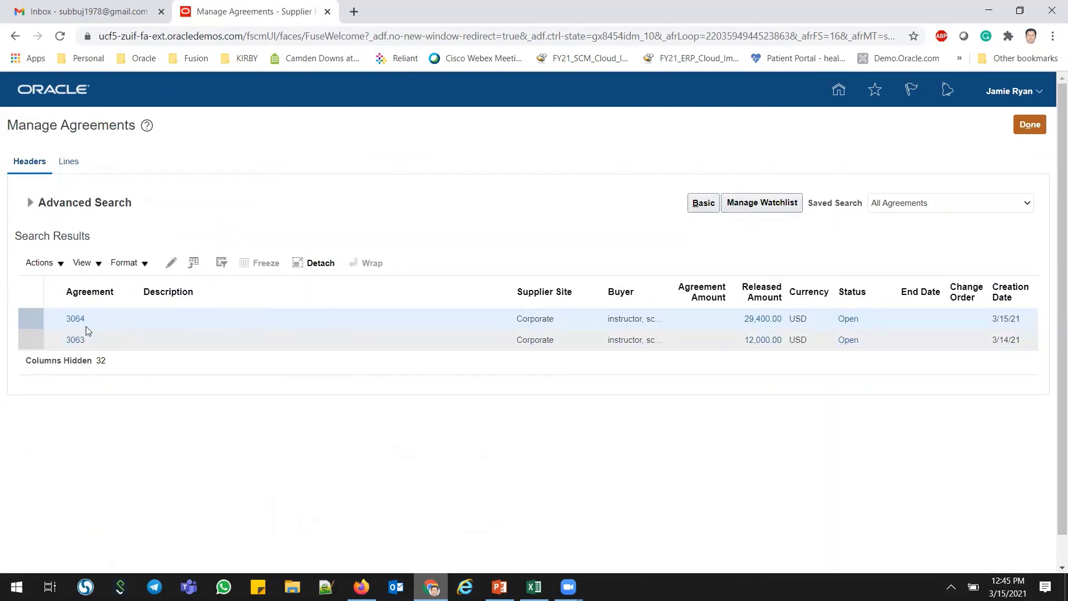
left_click(534, 587)
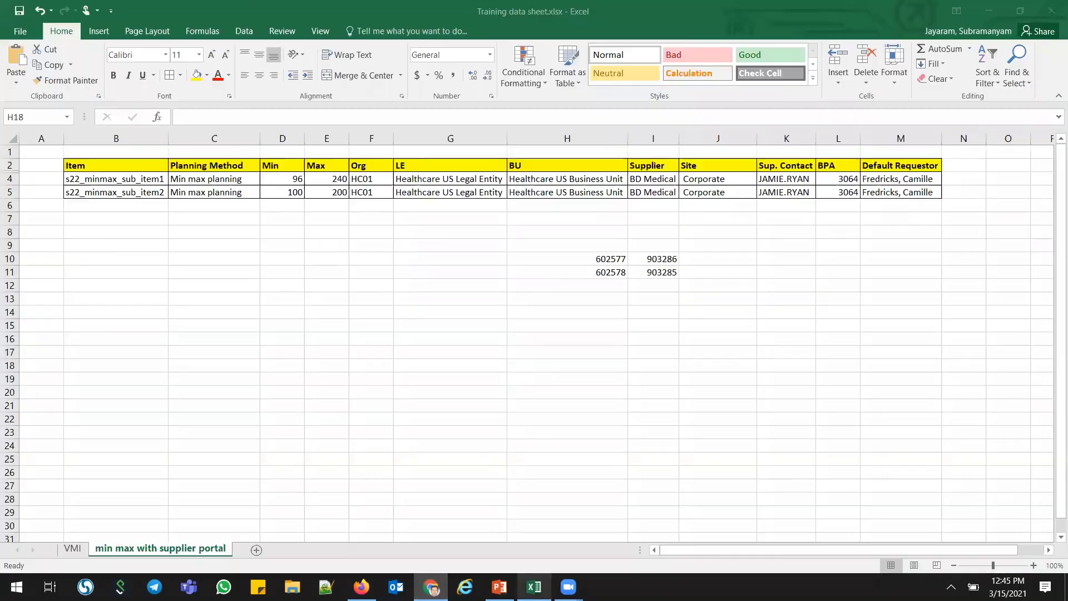
left_click(826, 178)
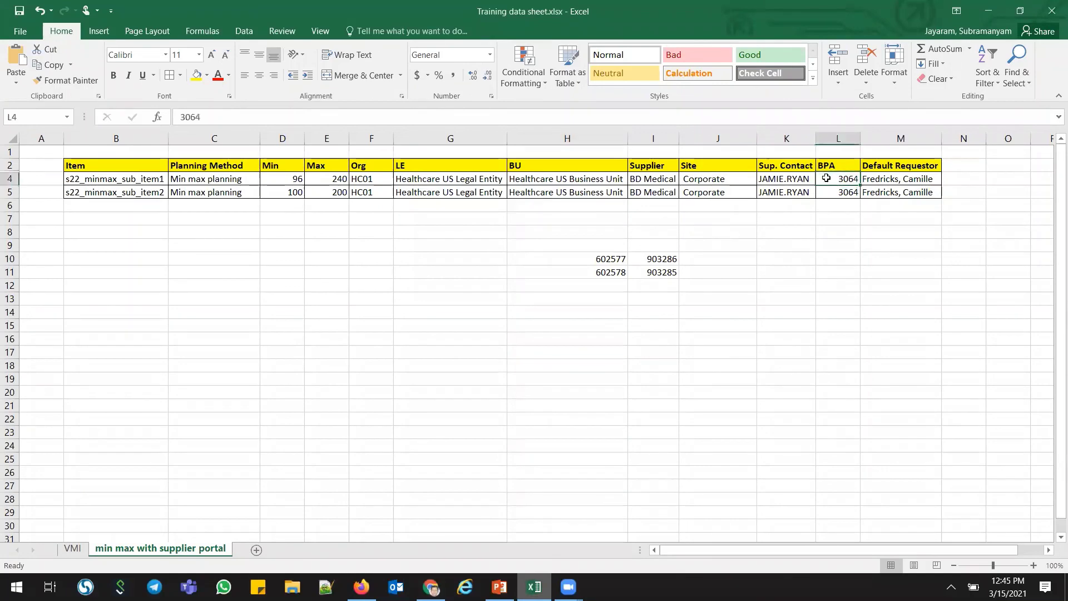
key("alt+Tab")
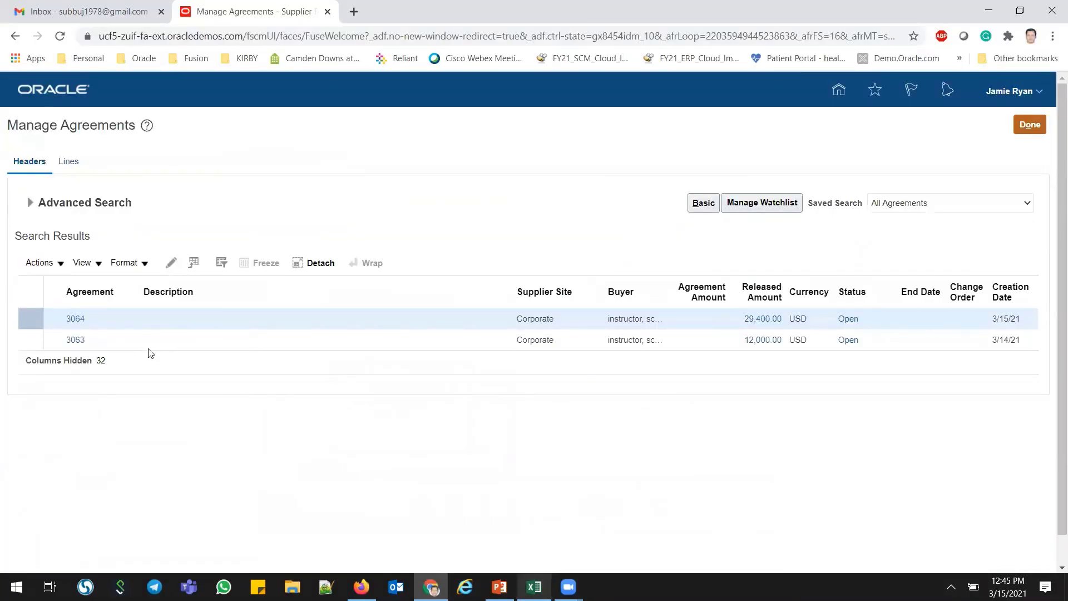
Open agreement 3064, review its general details, terms and item lines, and return to the Supplier Portal overview.
left_click(75, 319)
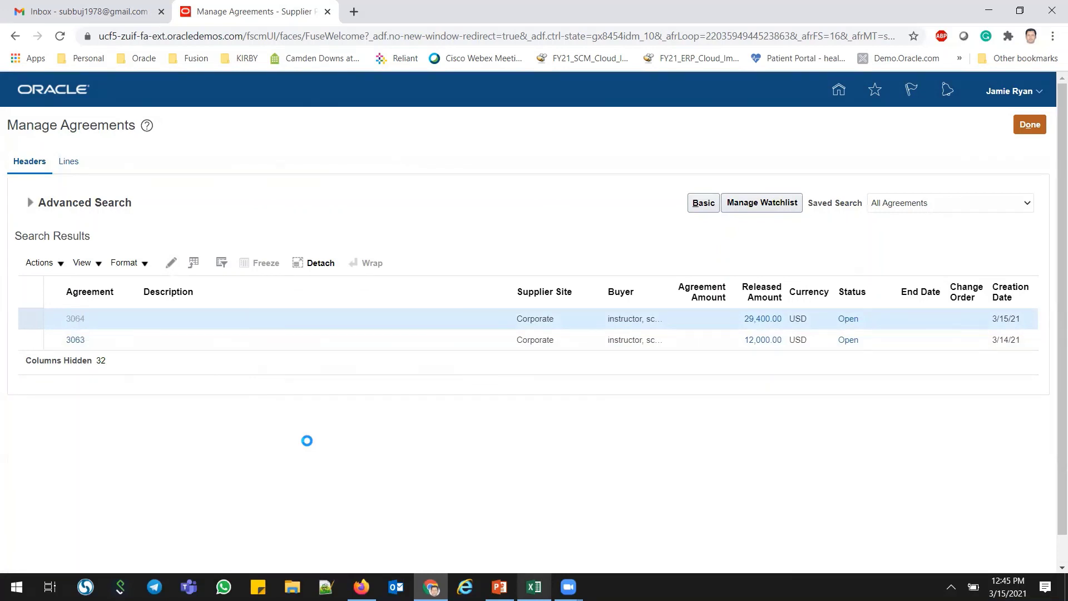
scroll(307, 441, "down", 3)
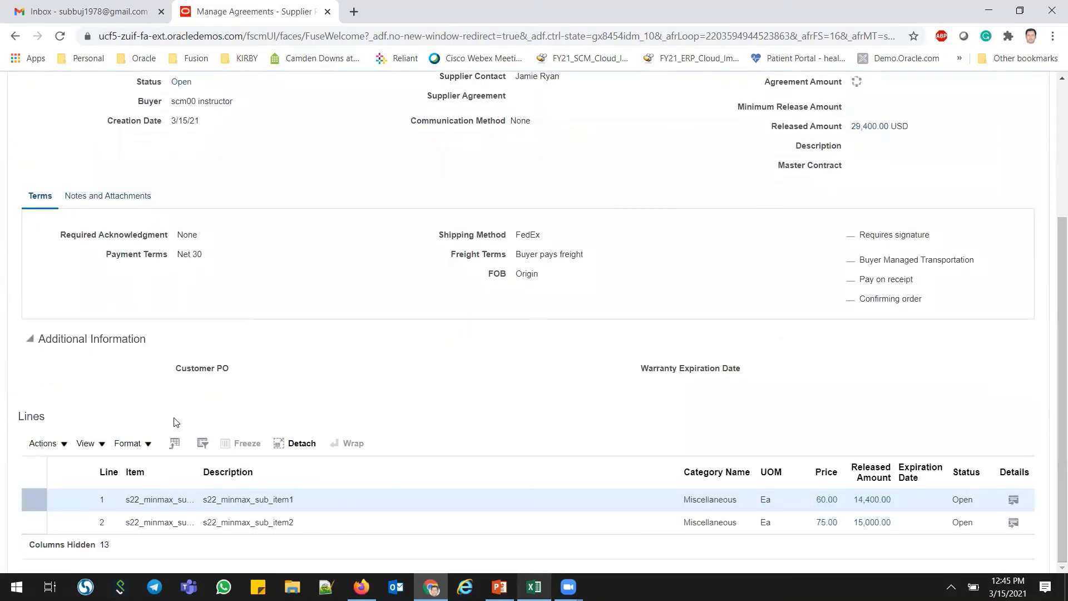
scroll(1053, 81, "up", 2)
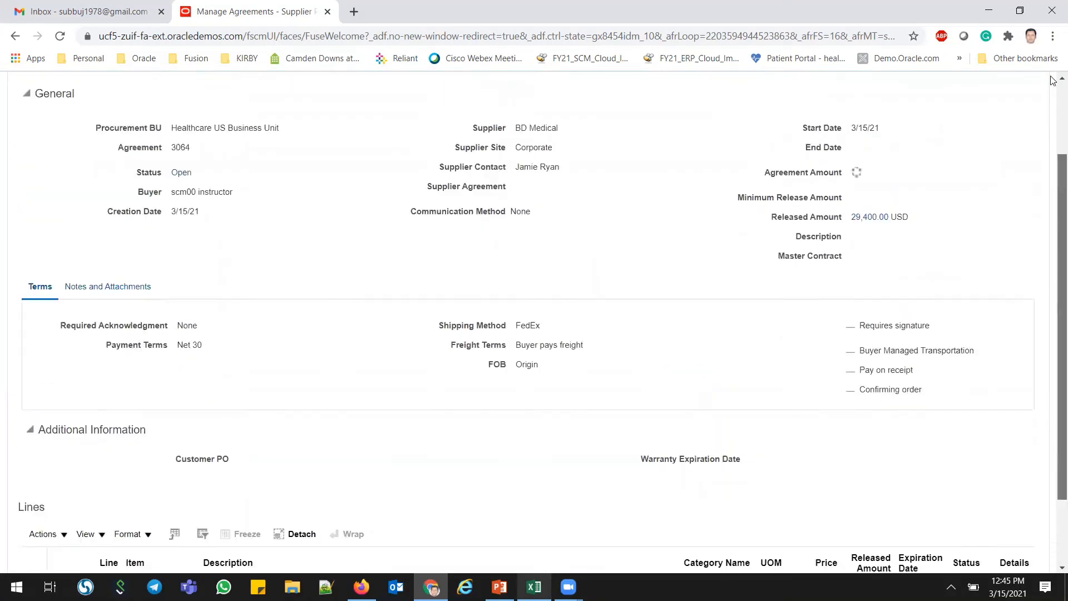
scroll(1053, 80, "up", 2)
left_click(1030, 125)
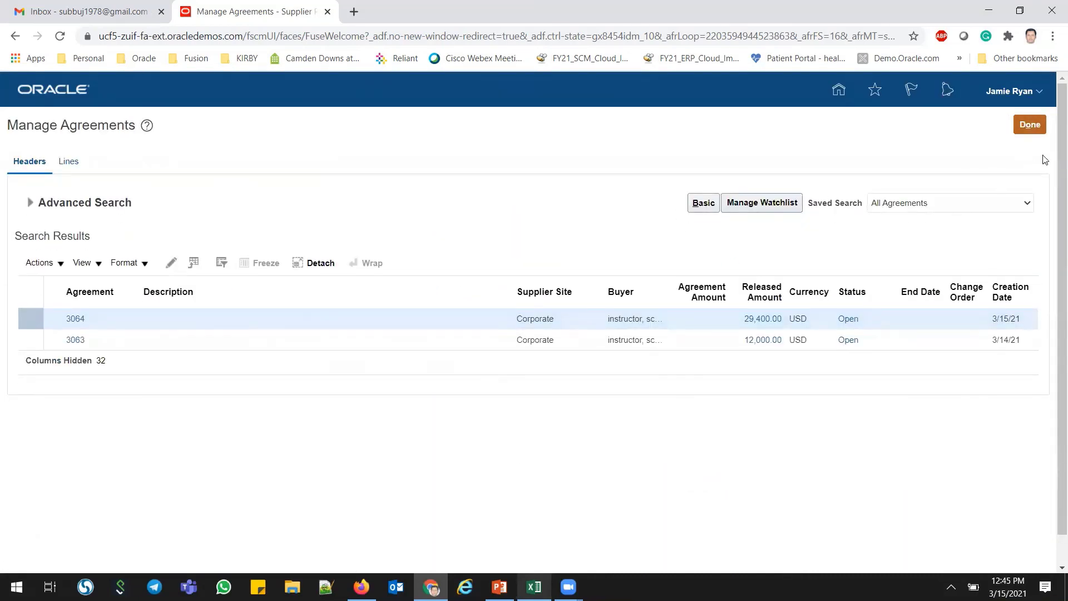
left_click(1030, 125)
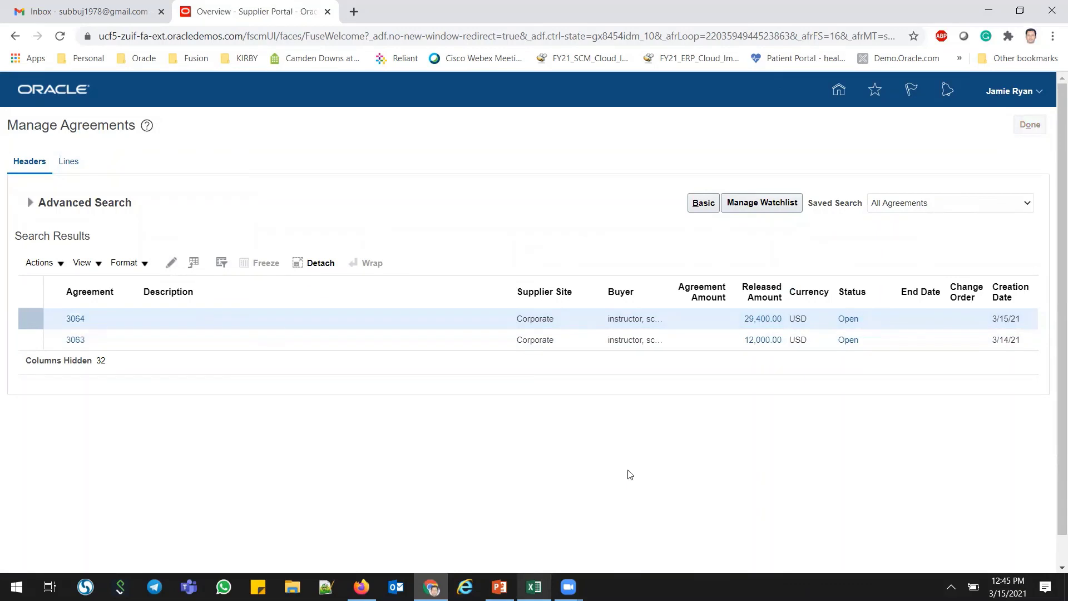